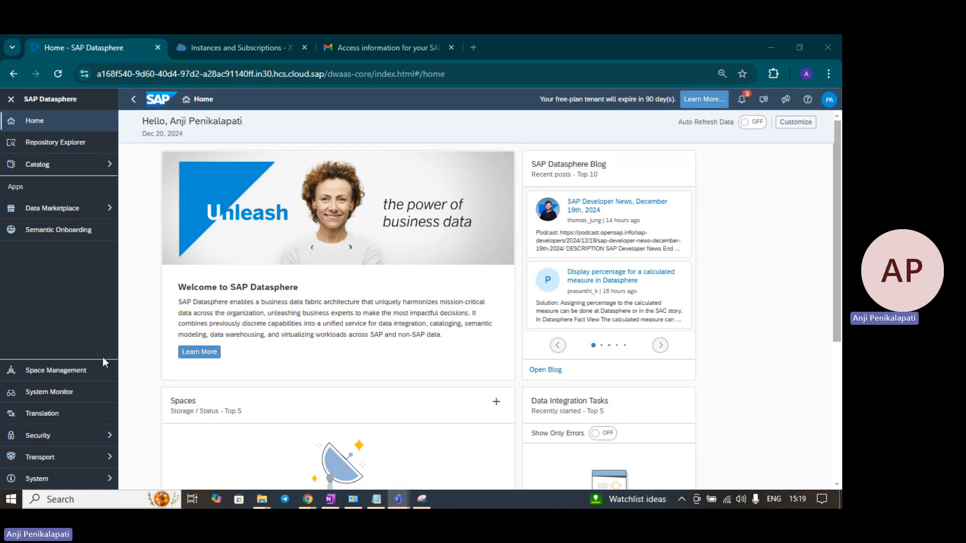
Create a new space named DS_DEMO in Space Management
{"action": "left_click", "coordinate": [73, 374]}
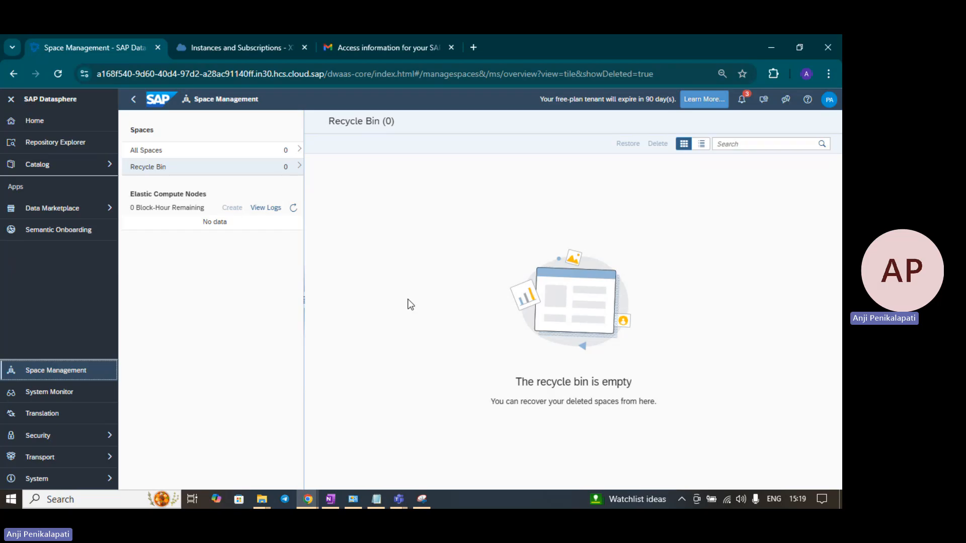
{"action": "left_click", "coordinate": [76, 373]}
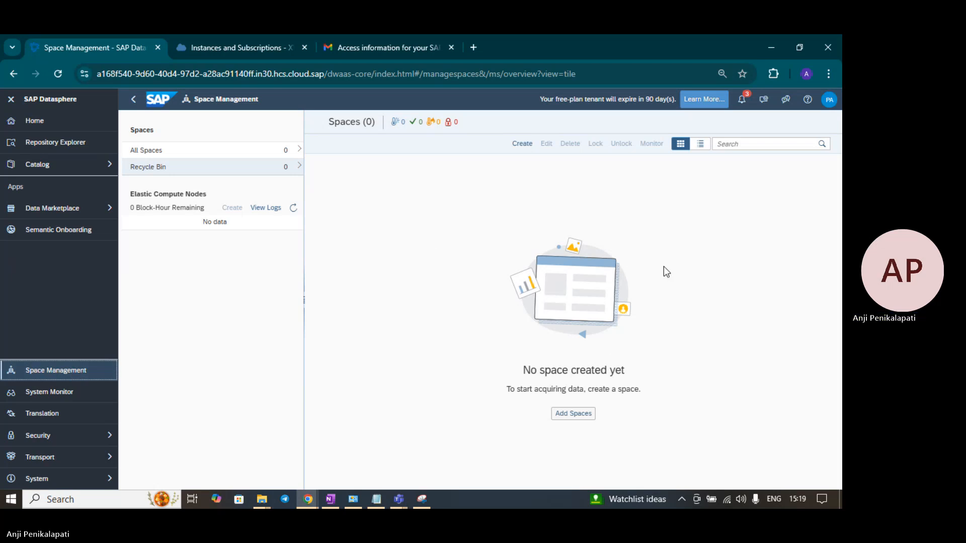
{"action": "left_click", "coordinate": [524, 147]}
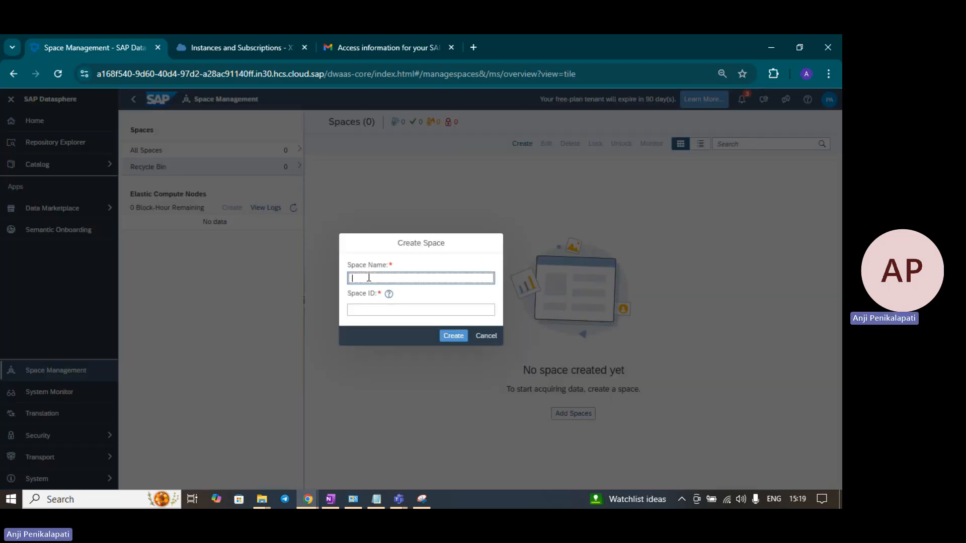
{"action": "type", "text": "DS_DEMO"}
{"action": "left_click", "coordinate": [453, 335]}
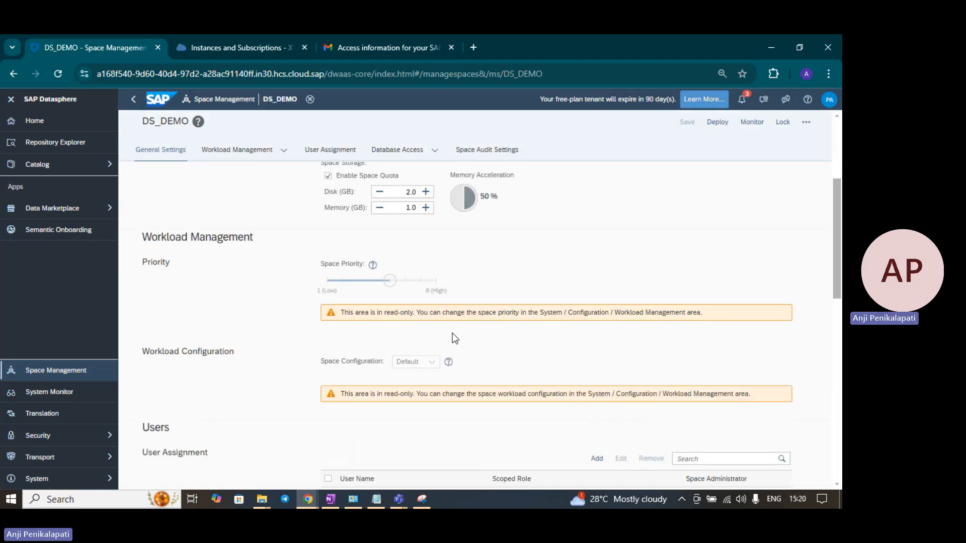
Set the translation source language of the DS_DEMO space to English (United States)
{"action": "scroll", "coordinate": [453, 337], "scroll_direction": "up", "scroll_amount": 4}
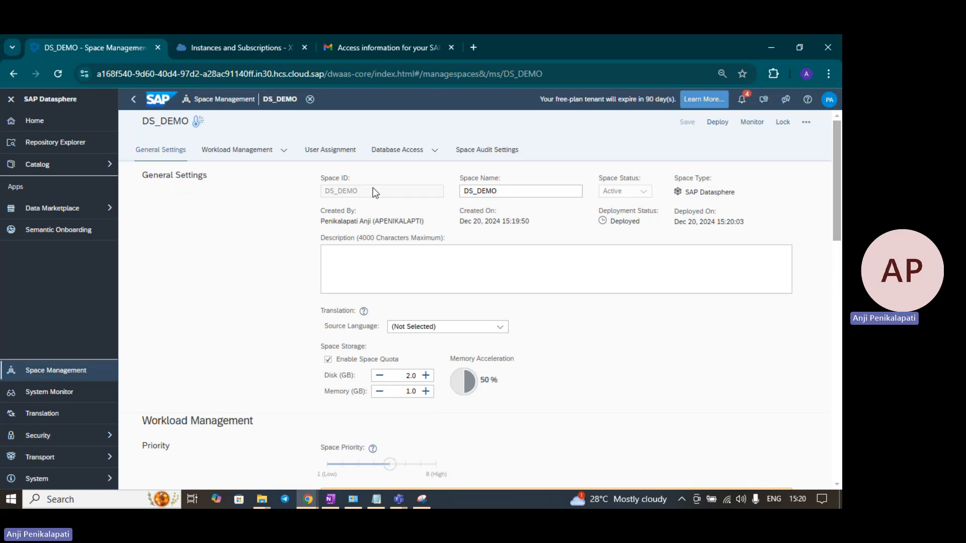
{"action": "left_click", "coordinate": [507, 194]}
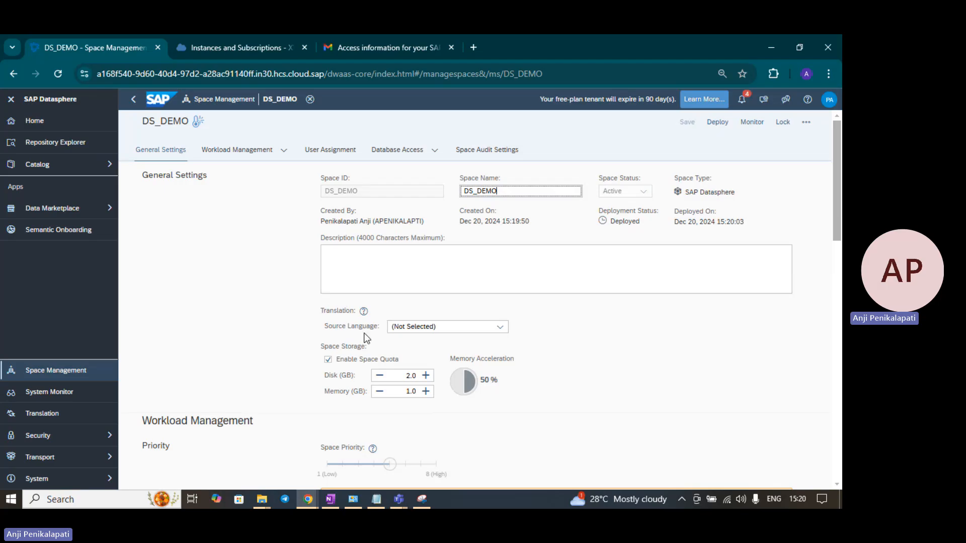
{"action": "left_click", "coordinate": [501, 328]}
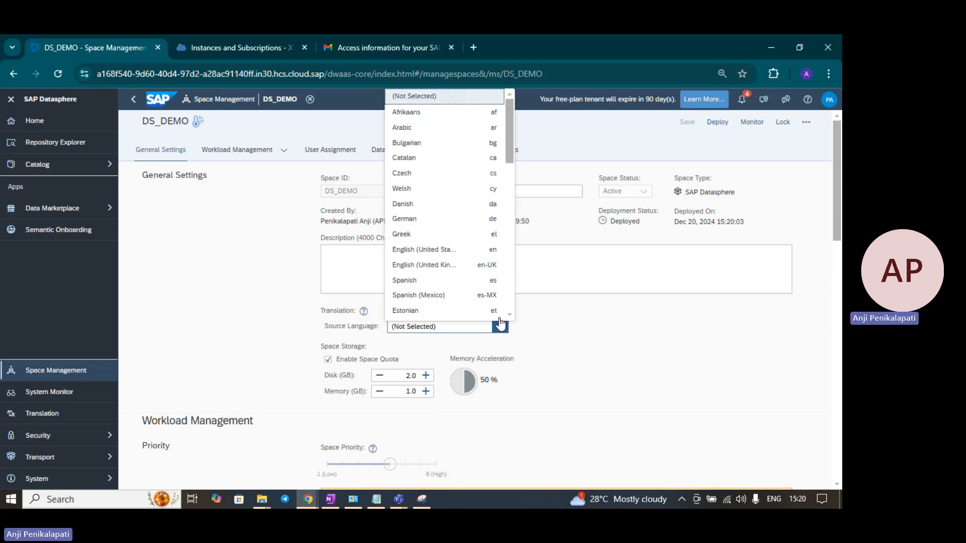
{"action": "left_click", "coordinate": [451, 255]}
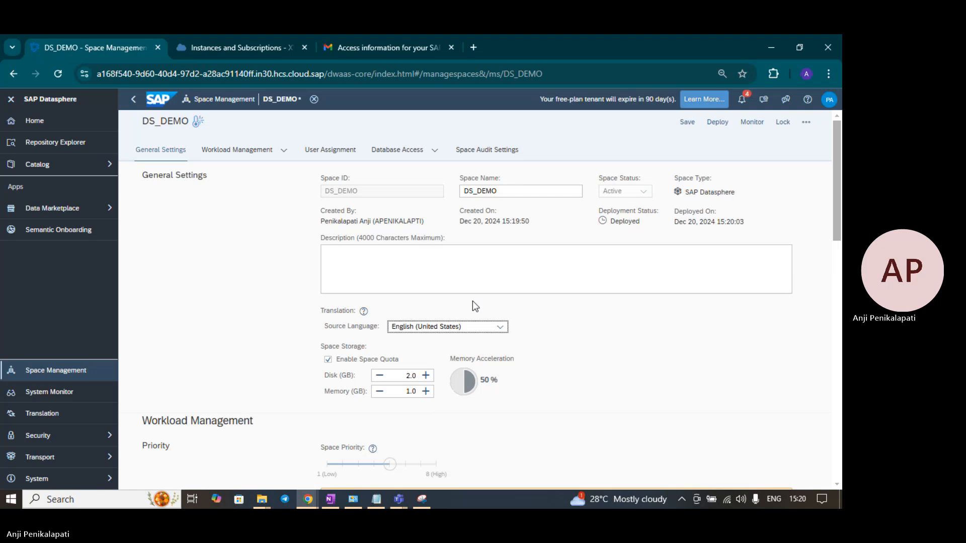
Open the help for the translation setting and look at the topic on locking or unlocking the space
{"action": "left_click", "coordinate": [364, 311]}
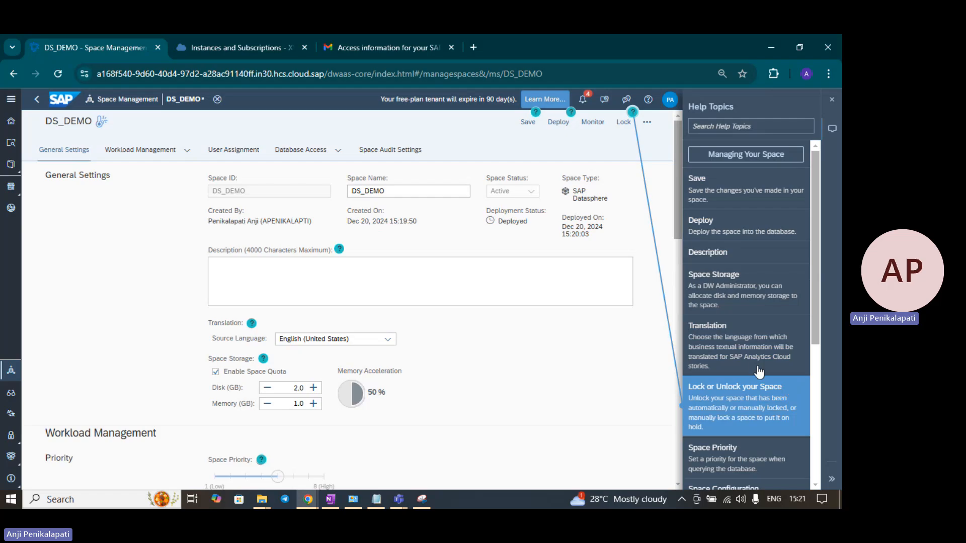
{"action": "left_click", "coordinate": [785, 385]}
{"action": "left_click", "coordinate": [771, 389]}
{"action": "left_click", "coordinate": [634, 113]}
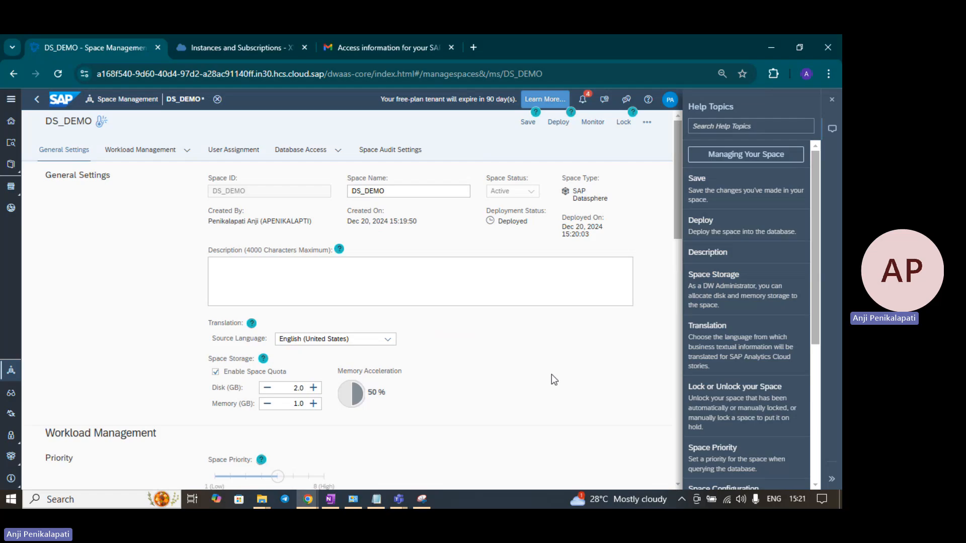
Examine the space's Workload Management section together with the help topics on space priority and configuration
{"action": "scroll", "coordinate": [446, 364], "scroll_direction": "down", "scroll_amount": 1}
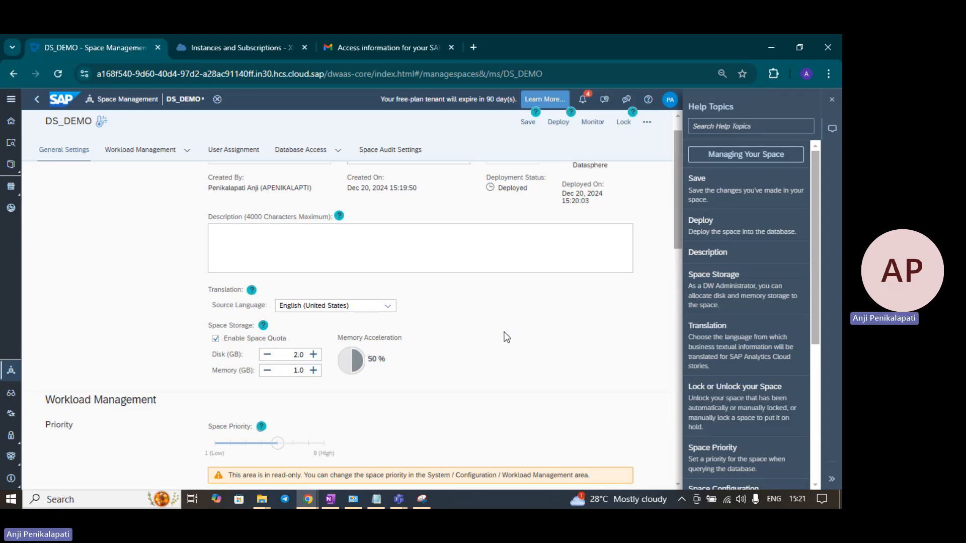
{"action": "scroll", "coordinate": [506, 336], "scroll_direction": "down", "scroll_amount": 1}
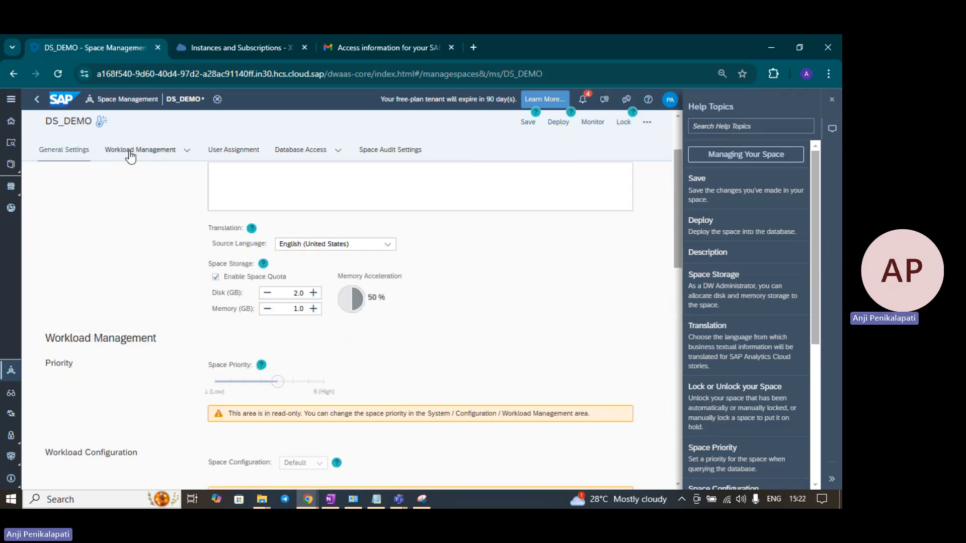
{"action": "left_click", "coordinate": [143, 150]}
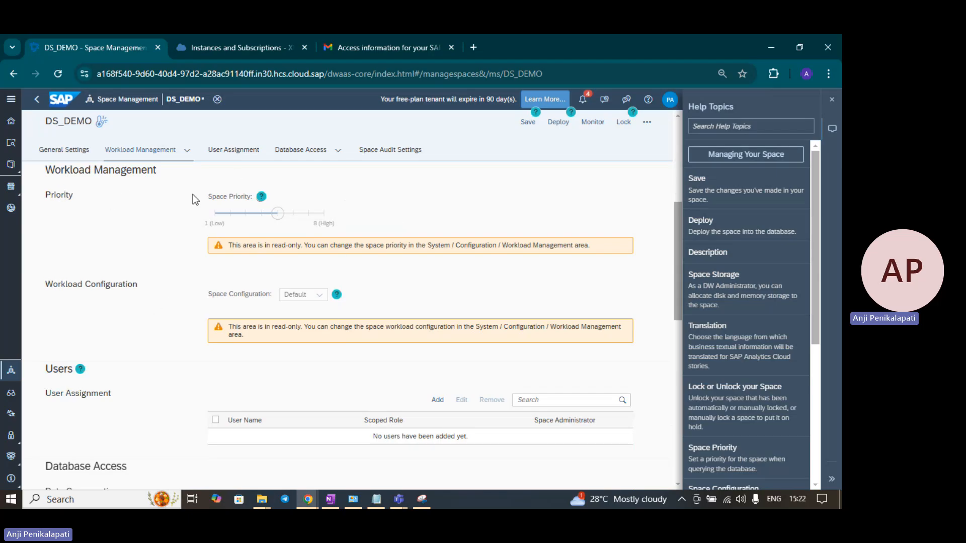
{"action": "left_click", "coordinate": [261, 196]}
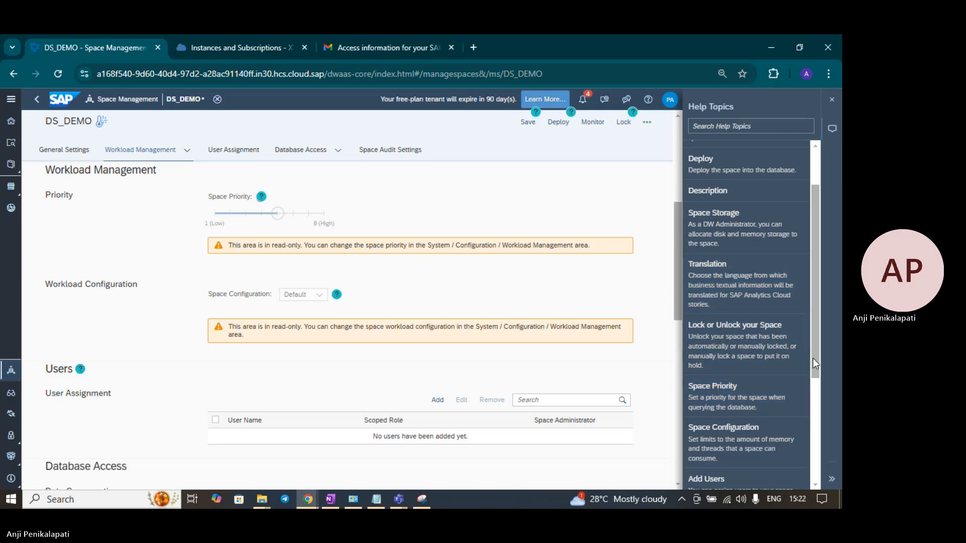
{"action": "scroll", "coordinate": [815, 339], "scroll_direction": "down", "scroll_amount": 5}
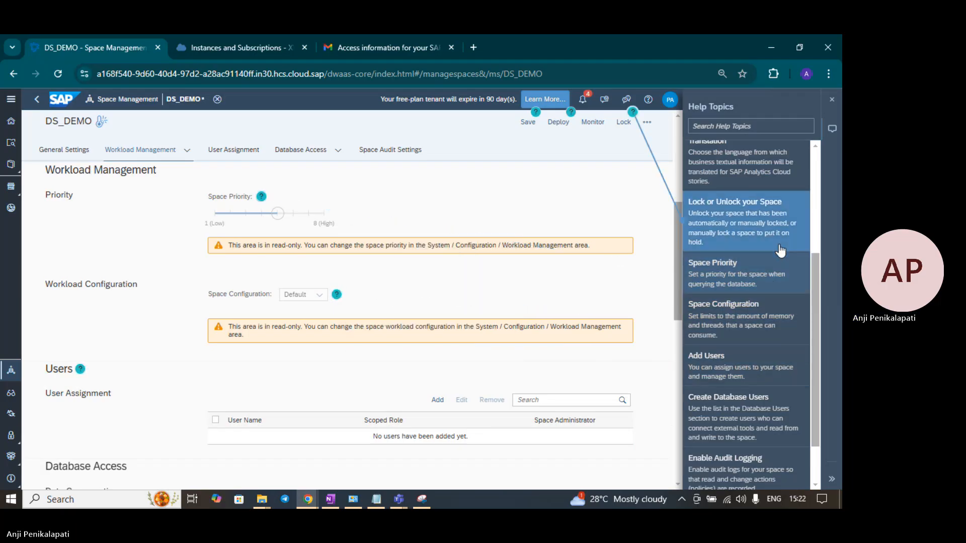
{"action": "scroll", "coordinate": [780, 250], "scroll_direction": "up", "scroll_amount": 5}
{"action": "scroll", "coordinate": [780, 251], "scroll_direction": "down", "scroll_amount": 5}
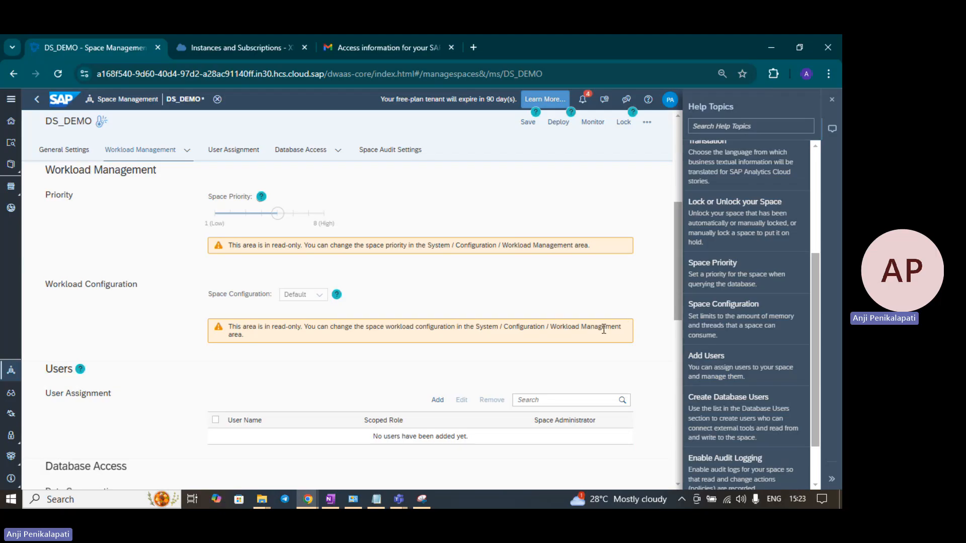
Expand the main navigation and close the help topics
{"action": "left_click", "coordinate": [12, 100]}
{"action": "left_click", "coordinate": [11, 101]}
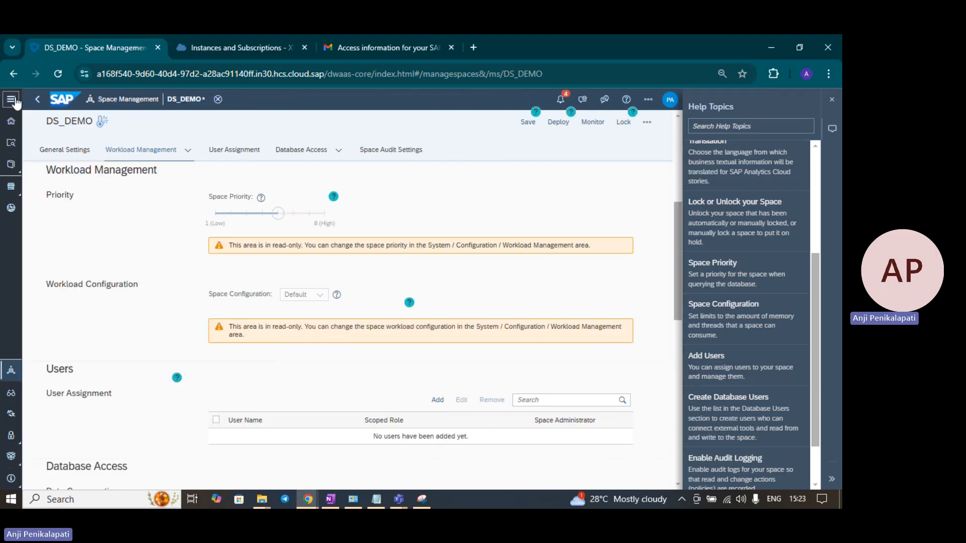
{"action": "left_click", "coordinate": [11, 99]}
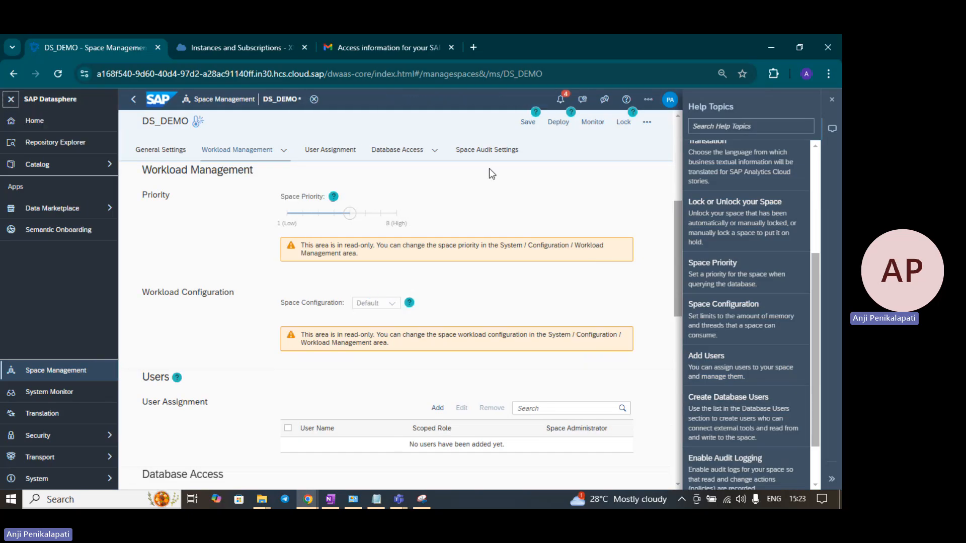
{"action": "left_click", "coordinate": [627, 99]}
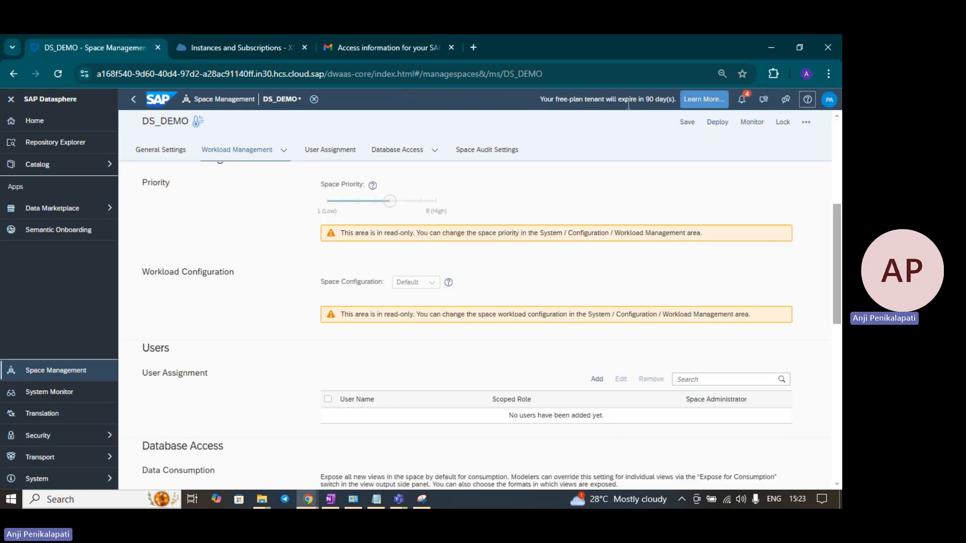
Try to open the system configuration, stay on the space instead of discarding the edits, and save the DS_DEMO changes
{"action": "left_click", "coordinate": [75, 477]}
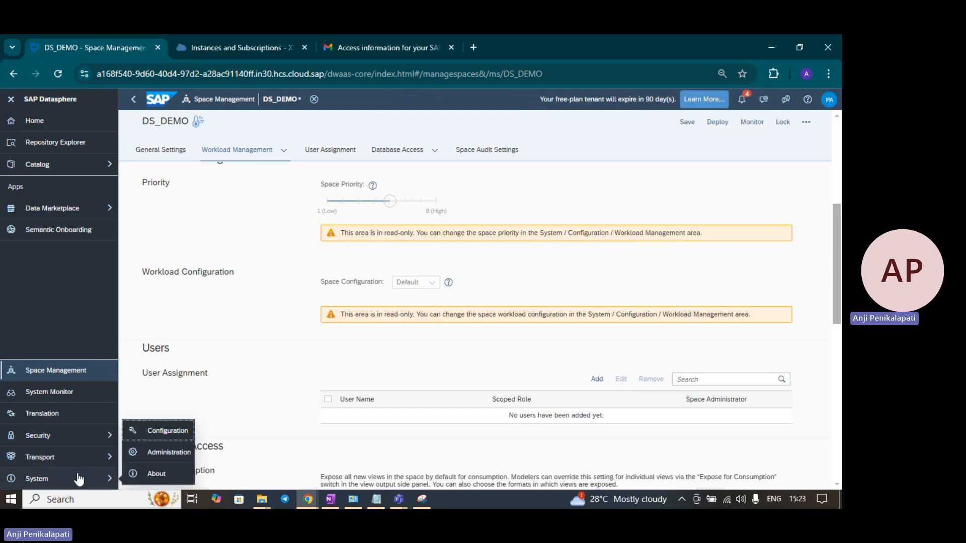
{"action": "left_click", "coordinate": [179, 437]}
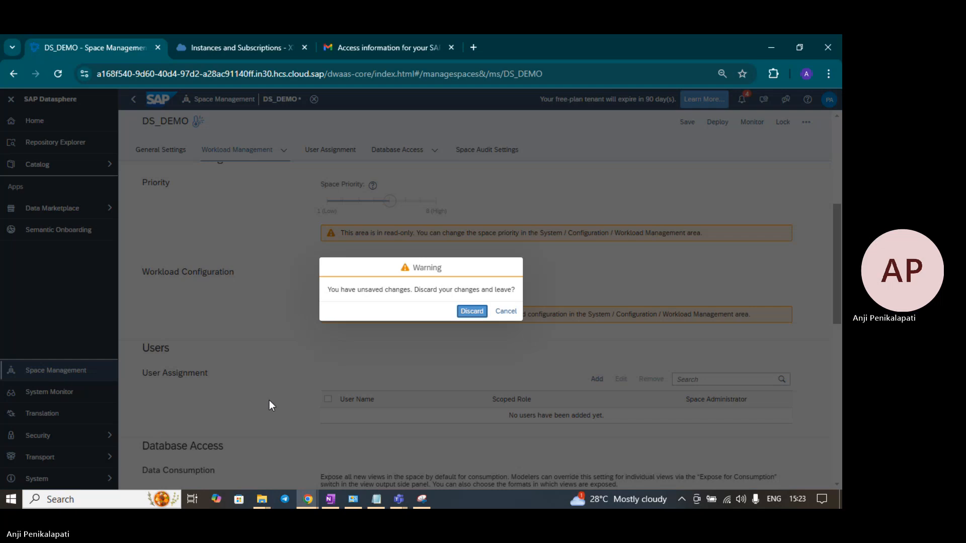
{"action": "left_click", "coordinate": [506, 312]}
{"action": "left_click", "coordinate": [687, 122]}
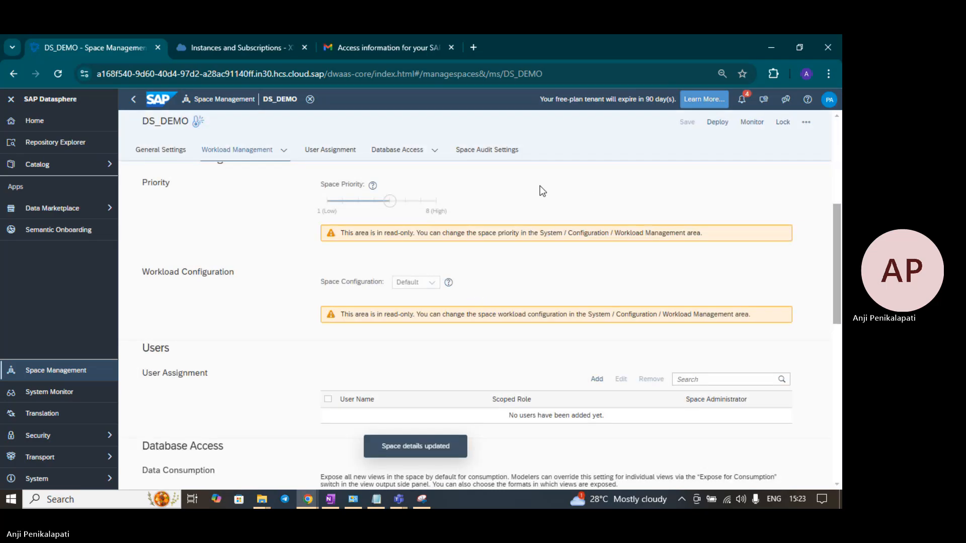
Go to the Workload Management settings in the system configuration
{"action": "left_click", "coordinate": [103, 479]}
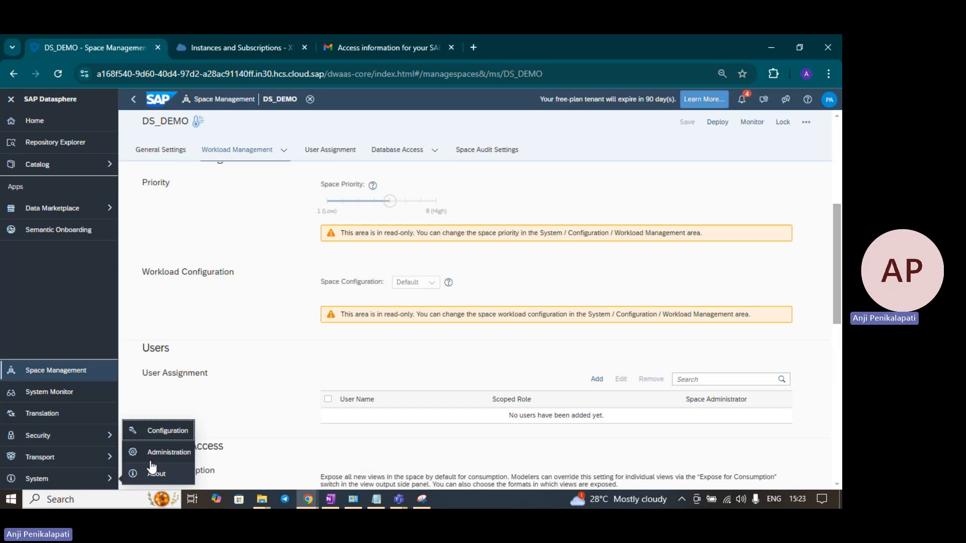
{"action": "left_click", "coordinate": [182, 432]}
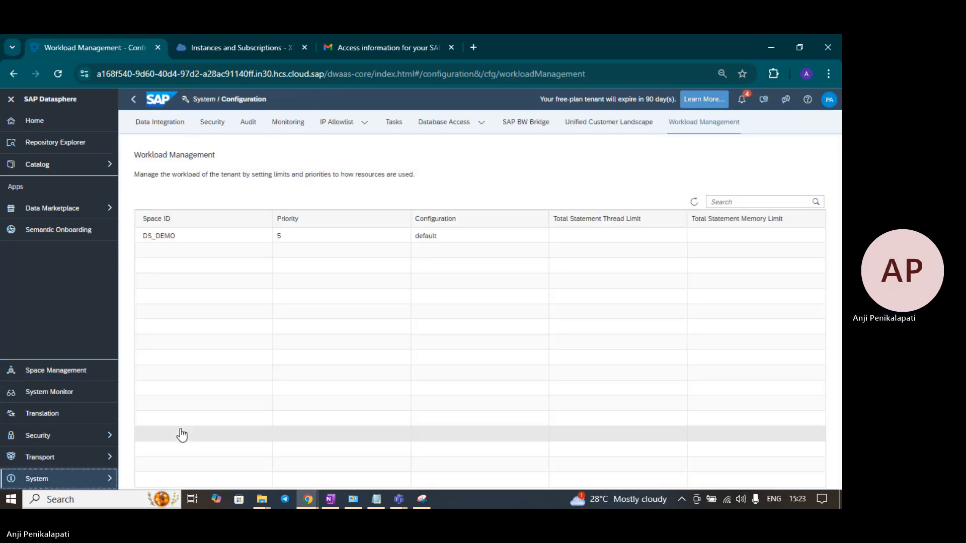
{"action": "left_click", "coordinate": [699, 127]}
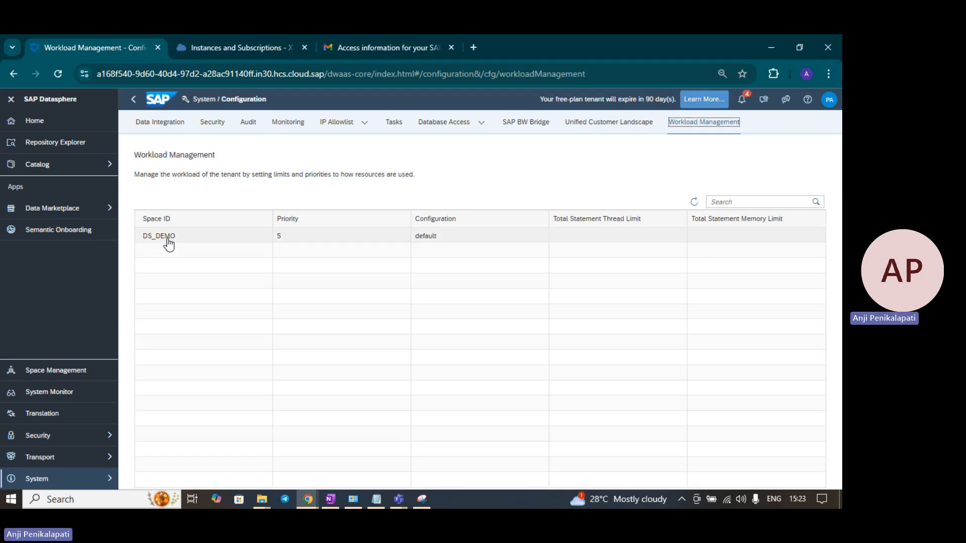
Open the workload settings of the DS_DEMO space and set its space priority to 6
{"action": "left_click", "coordinate": [168, 241]}
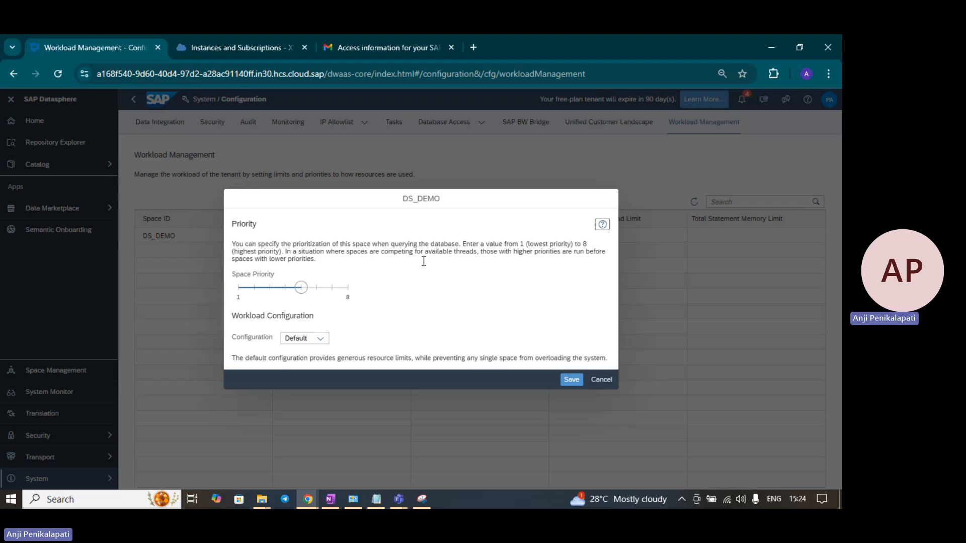
{"action": "mouse_move", "coordinate": [303, 294]}
{"action": "left_click", "coordinate": [318, 287]}
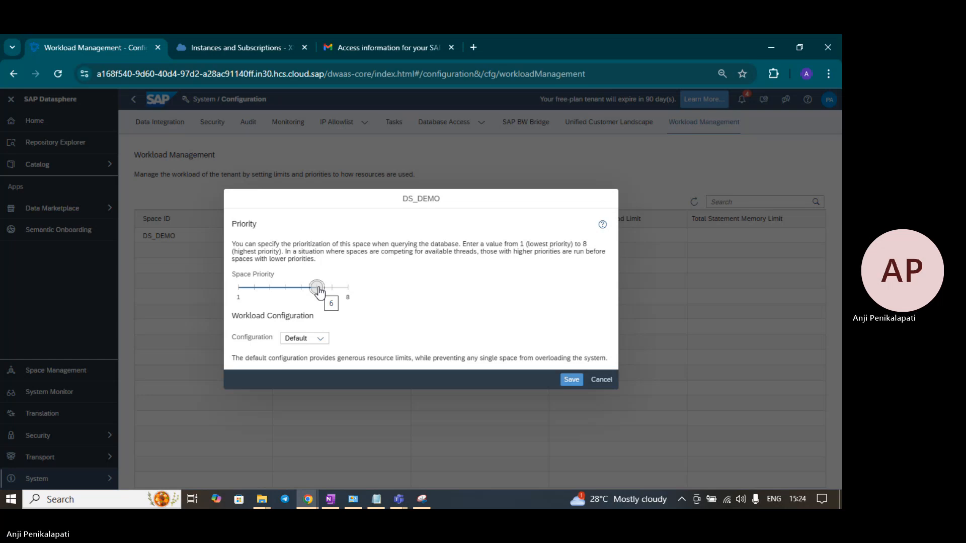
{"action": "left_click", "coordinate": [302, 289]}
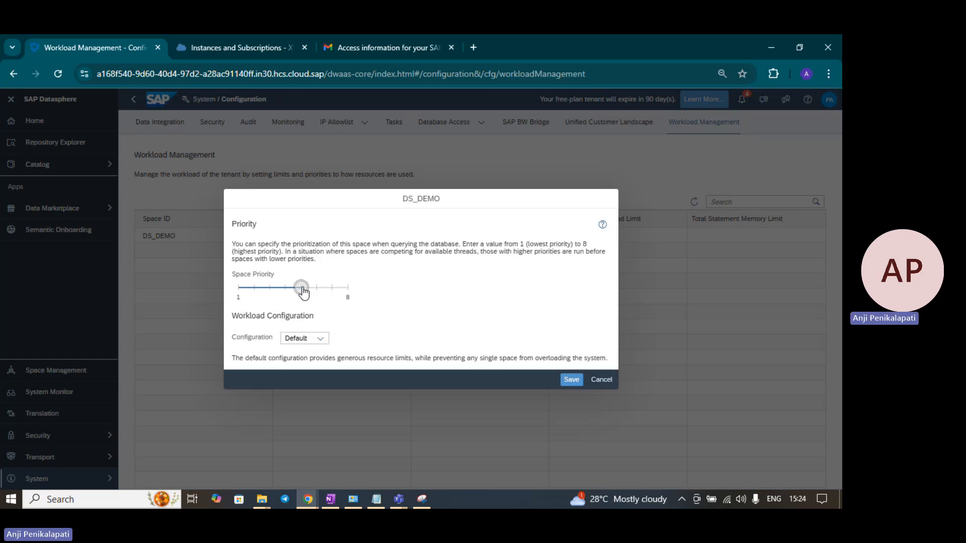
{"action": "left_click", "coordinate": [317, 291]}
Change the workload configuration to Custom and set the total statement thread limit to 71%
{"action": "left_click", "coordinate": [321, 339]}
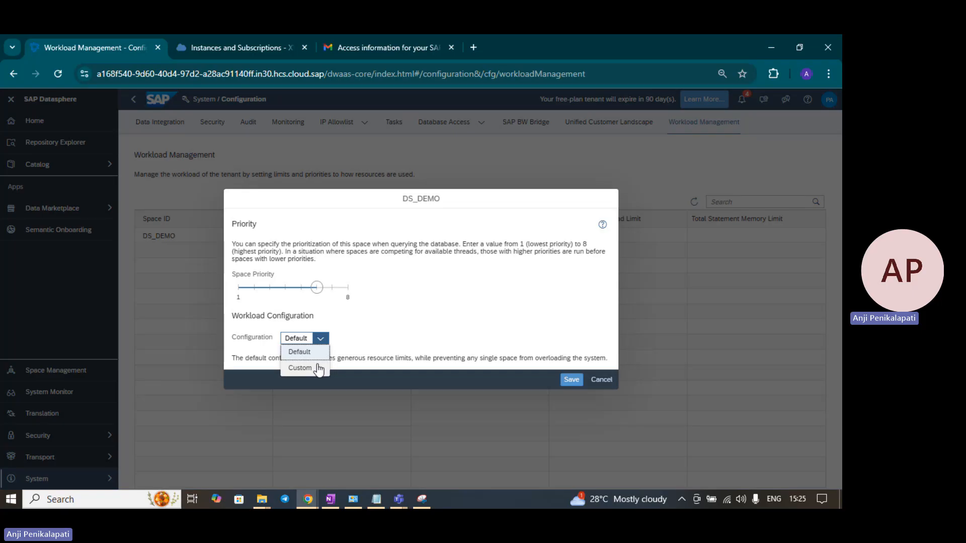
{"action": "left_click", "coordinate": [318, 368]}
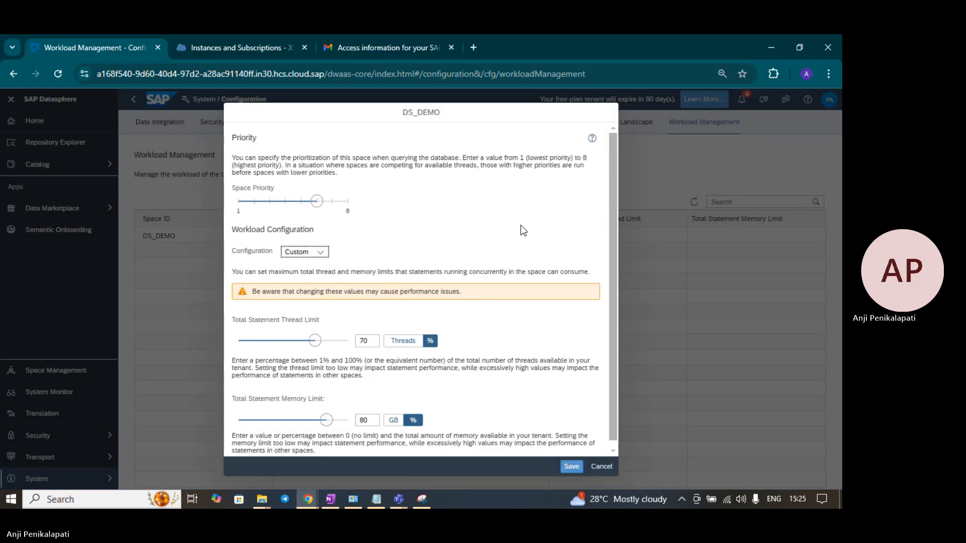
{"action": "scroll", "coordinate": [524, 231], "scroll_direction": "down", "scroll_amount": 1}
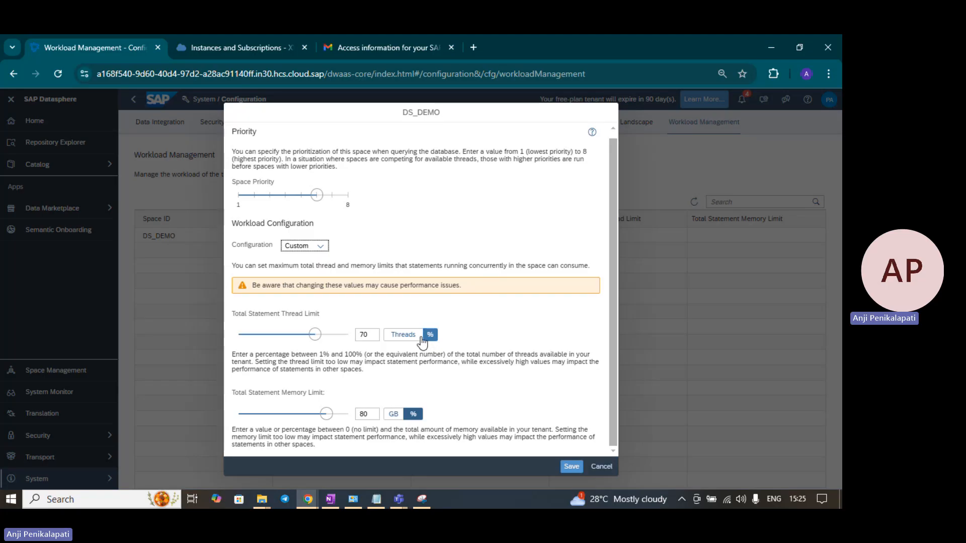
{"action": "left_click", "coordinate": [405, 336]}
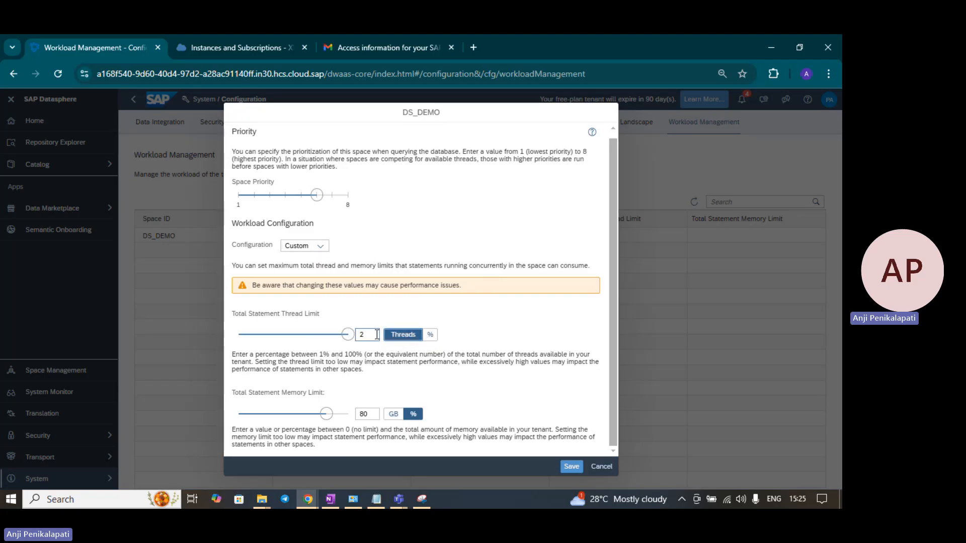
{"action": "left_click", "coordinate": [430, 336]}
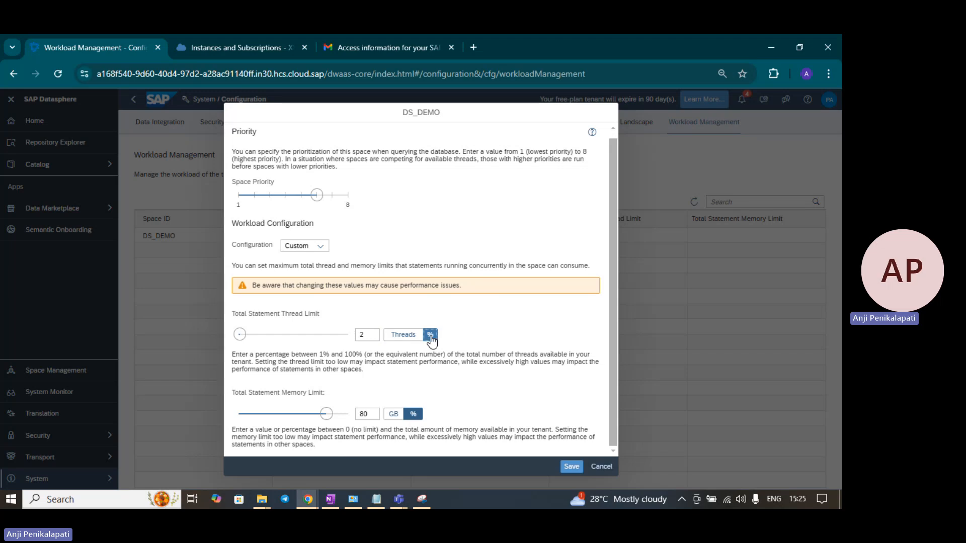
{"action": "left_click_drag", "start_coordinate": [246, 341], "coordinate": [318, 343]}
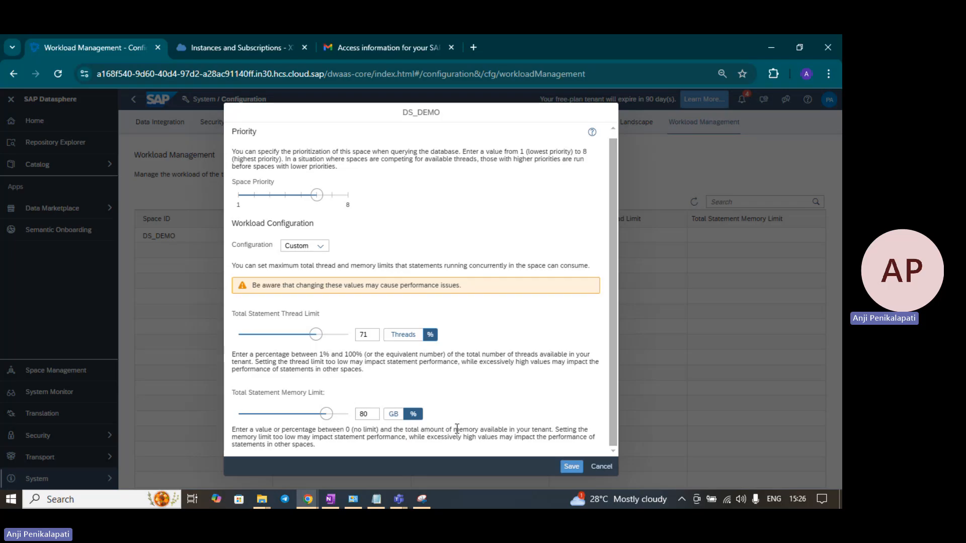
Switch the total statement memory limit to GB and back to percent, and set it to 71%
{"action": "left_click", "coordinate": [395, 414]}
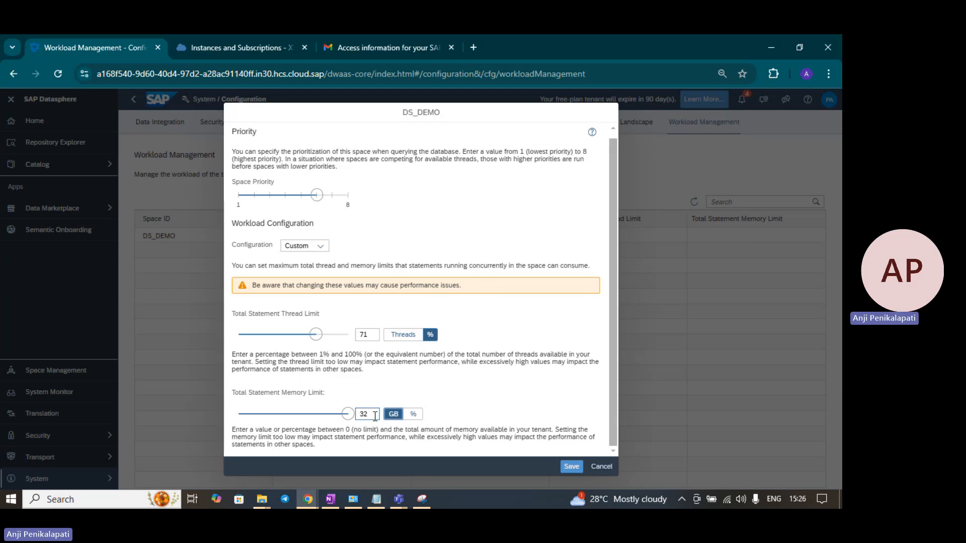
{"action": "left_click", "coordinate": [413, 414]}
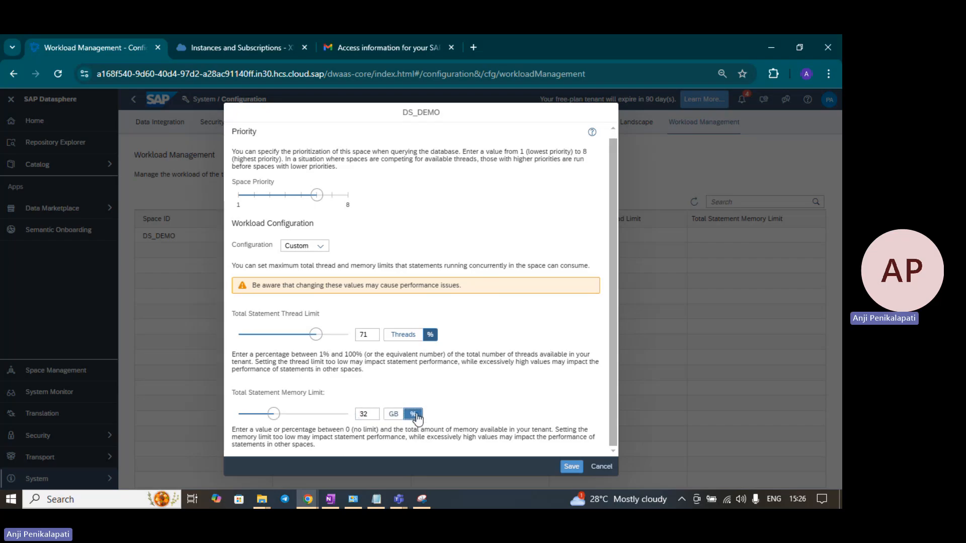
{"action": "left_click_drag", "start_coordinate": [278, 416], "coordinate": [319, 427]}
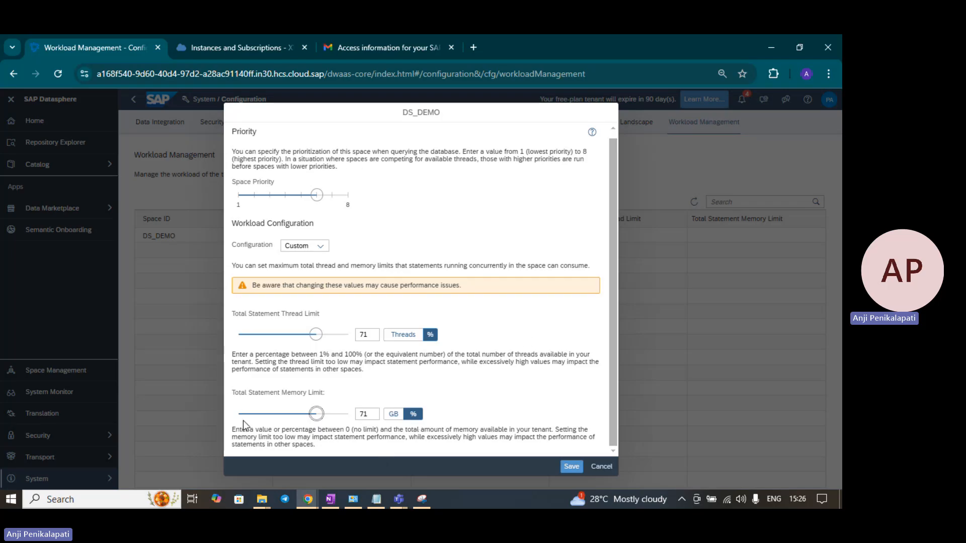
Switch the workload configuration of DS_DEMO to Default and back to Custom
{"action": "left_click", "coordinate": [322, 246]}
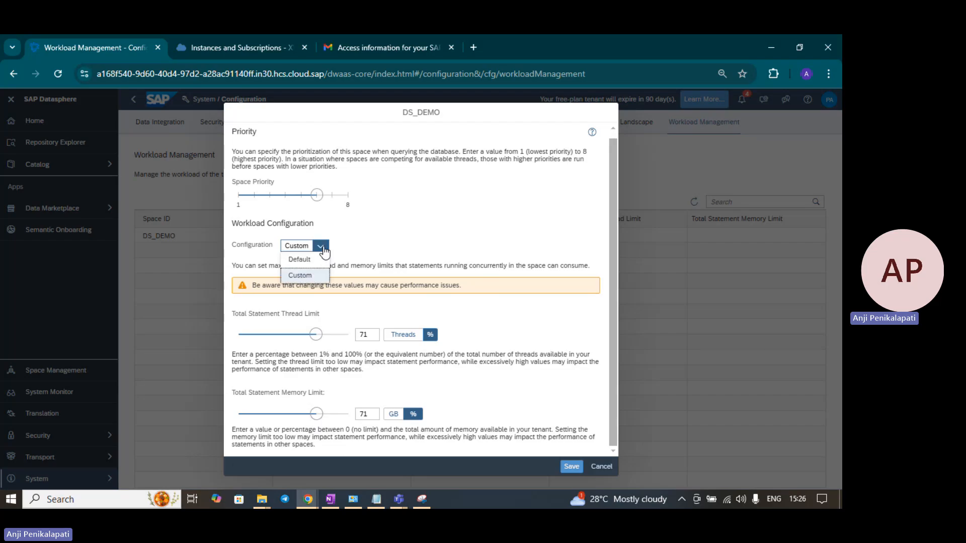
{"action": "left_click", "coordinate": [302, 259]}
{"action": "left_click", "coordinate": [321, 338]}
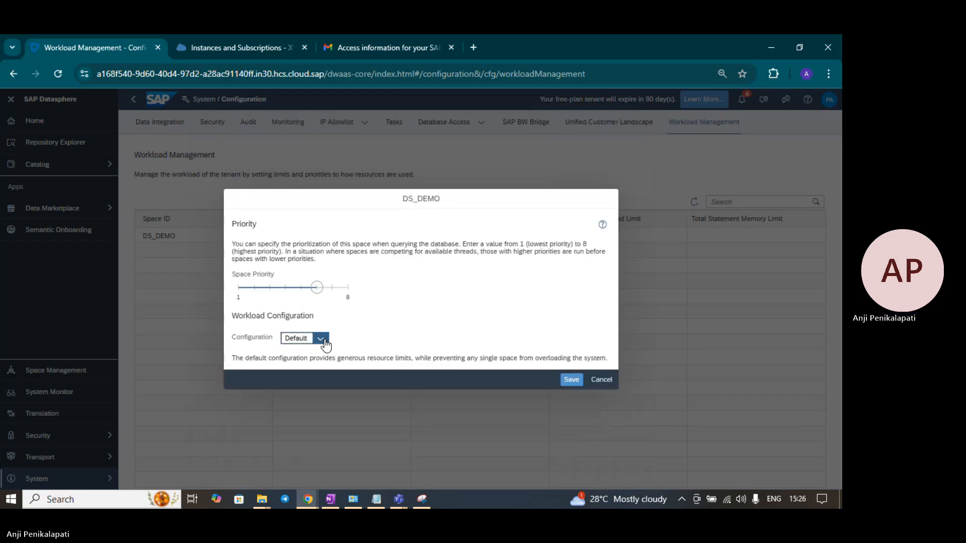
{"action": "left_click", "coordinate": [300, 369]}
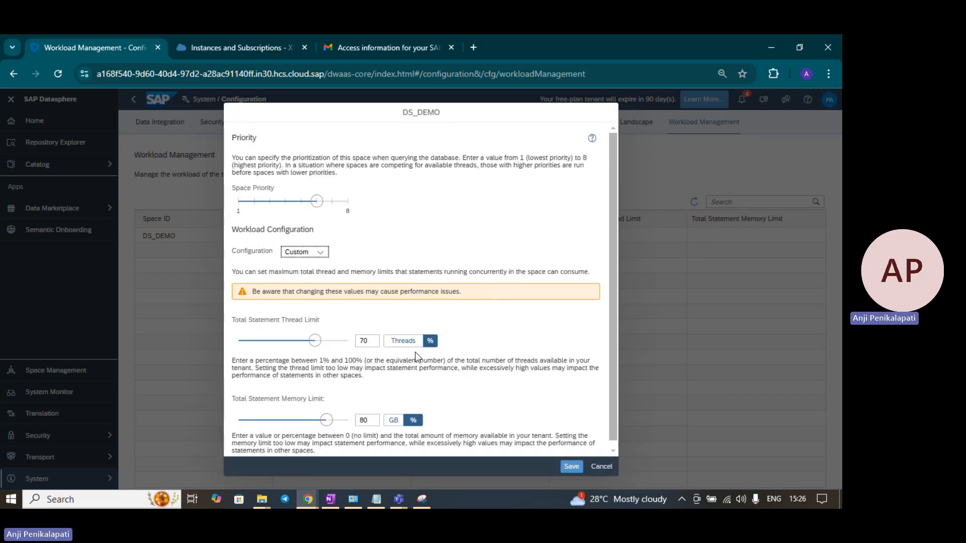
Set the workload configuration of DS_DEMO to Default and save the workload settings
{"action": "left_click", "coordinate": [324, 247]}
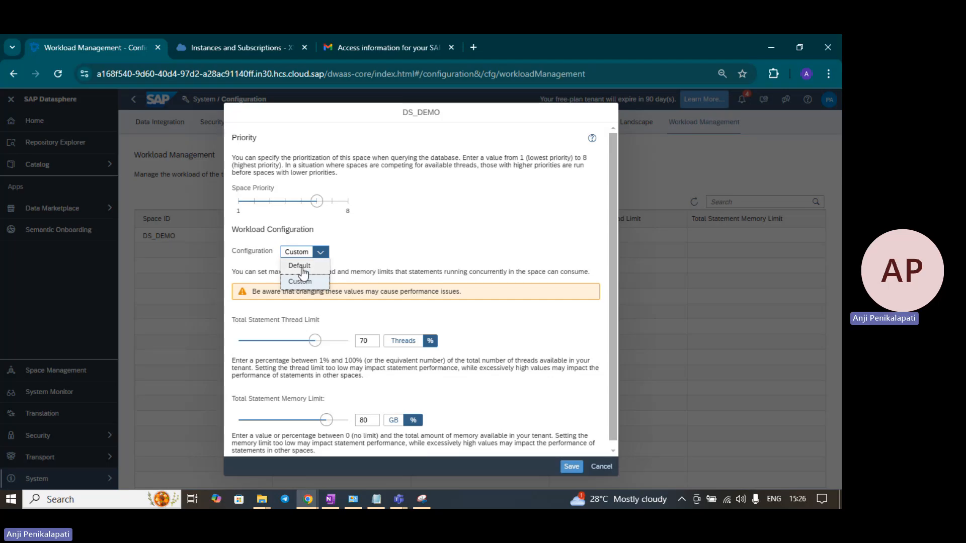
{"action": "left_click", "coordinate": [301, 261]}
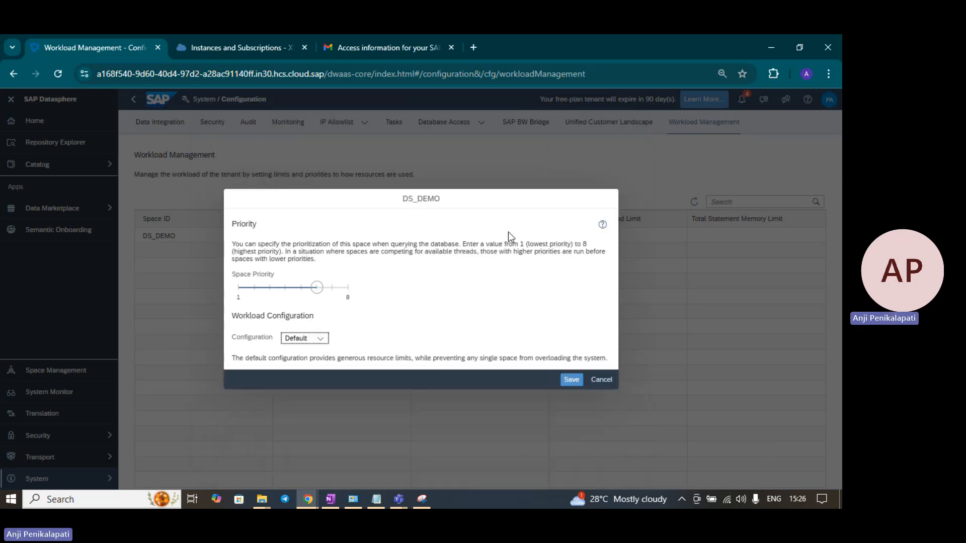
{"action": "left_click", "coordinate": [573, 380]}
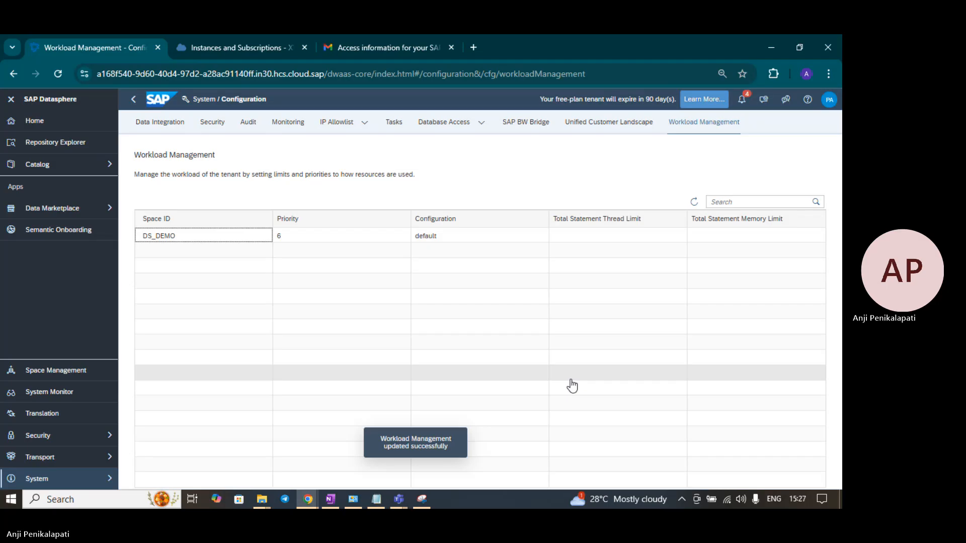
Return to the DS_DEMO space in Space Management and review its priority, workload configuration and user assignment
{"action": "left_click", "coordinate": [76, 371]}
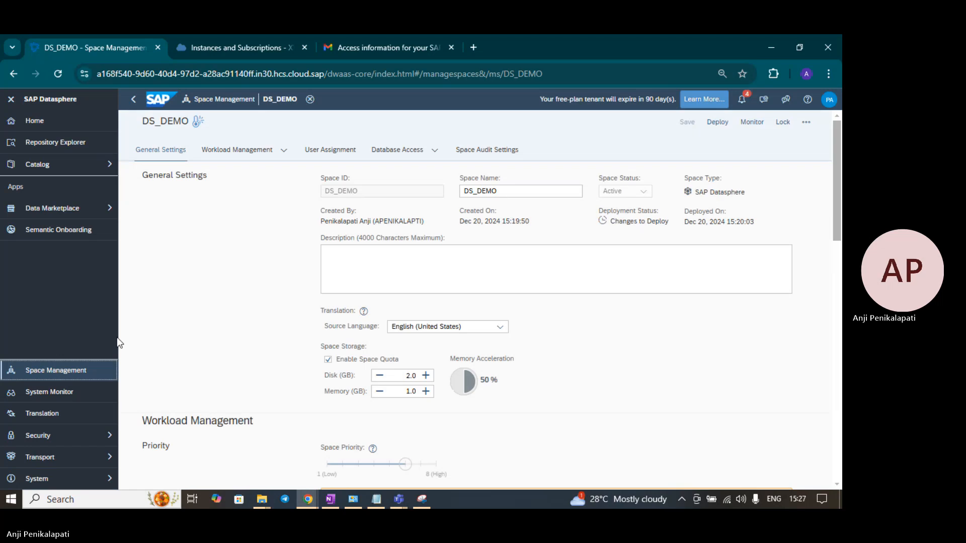
{"action": "scroll", "coordinate": [654, 277], "scroll_direction": "down", "scroll_amount": 2}
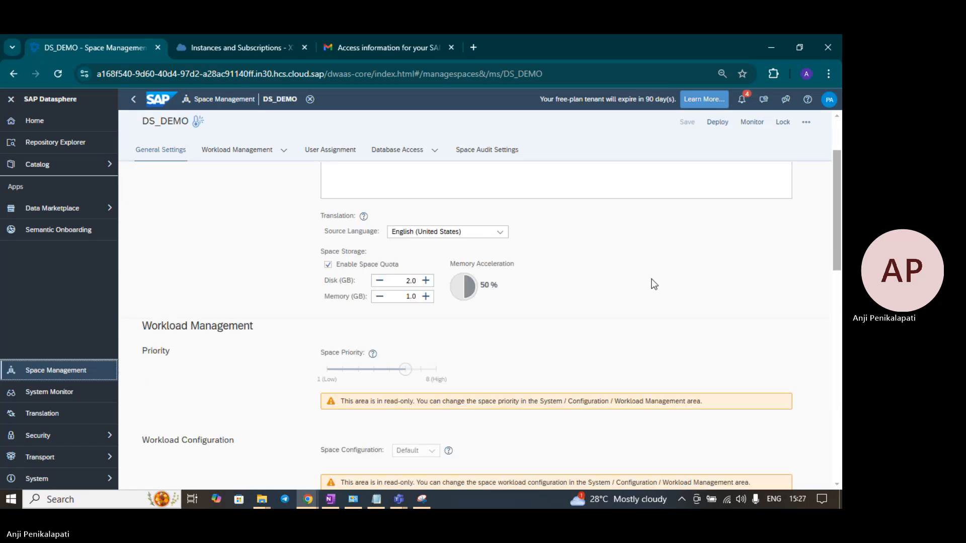
{"action": "mouse_move", "coordinate": [407, 377]}
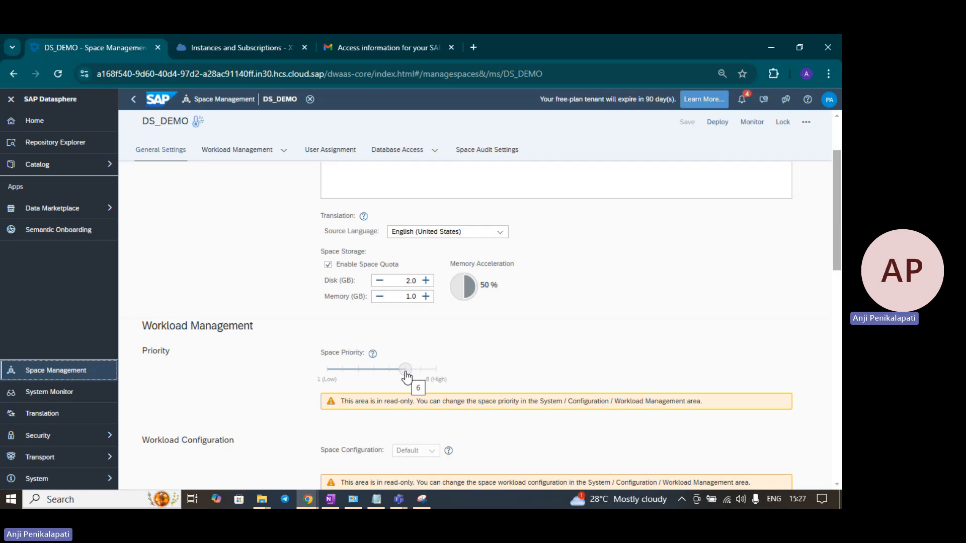
{"action": "scroll", "coordinate": [534, 333], "scroll_direction": "down", "scroll_amount": 2}
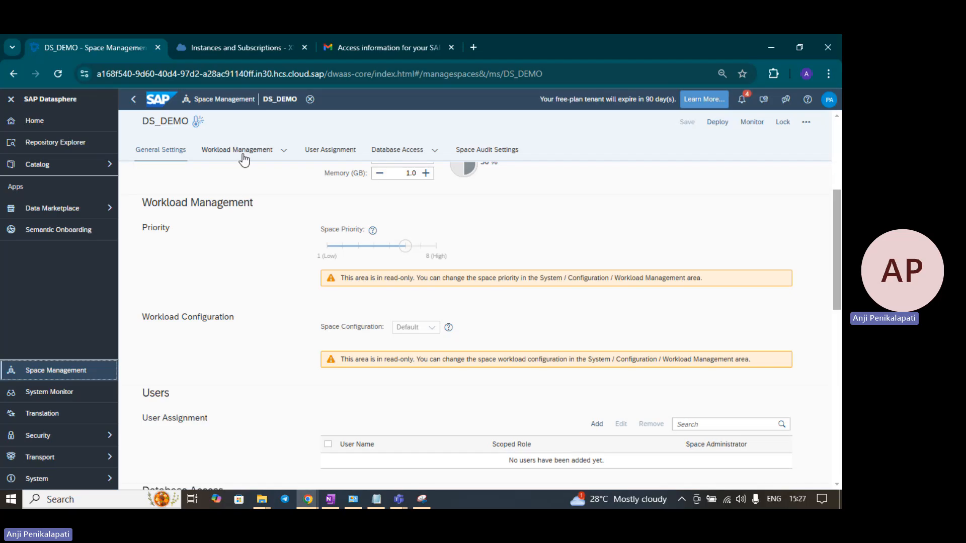
{"action": "left_click", "coordinate": [315, 155]}
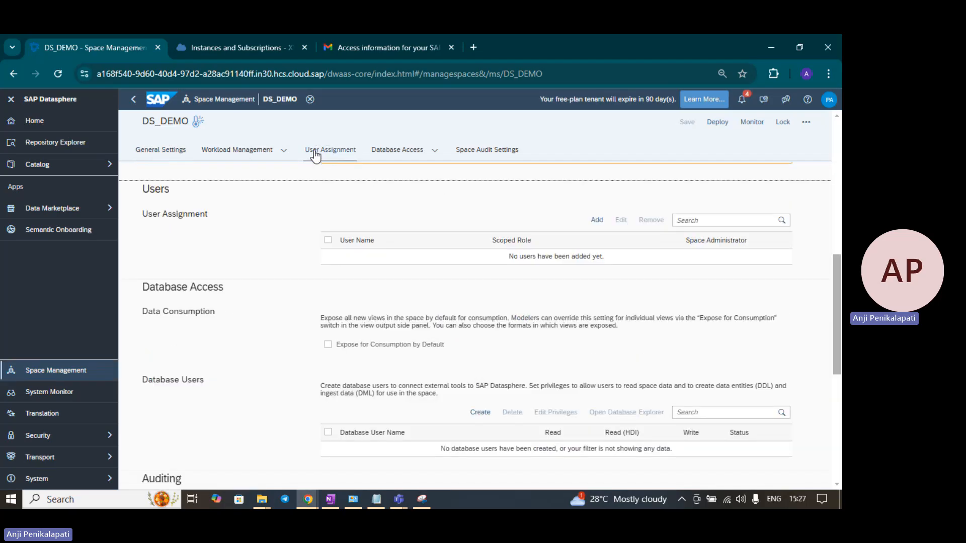
{"action": "scroll", "coordinate": [525, 201], "scroll_direction": "up", "scroll_amount": 1}
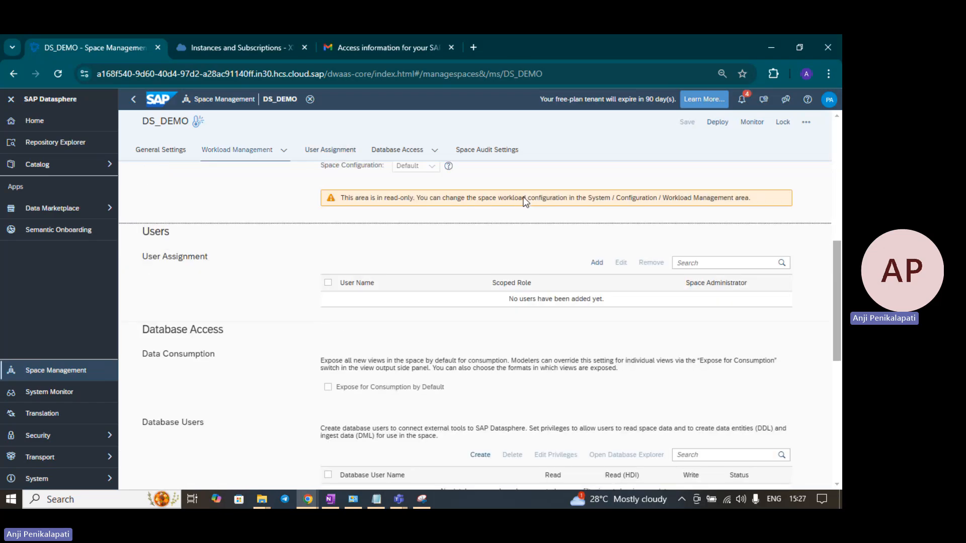
{"action": "scroll", "coordinate": [525, 202], "scroll_direction": "down", "scroll_amount": 1}
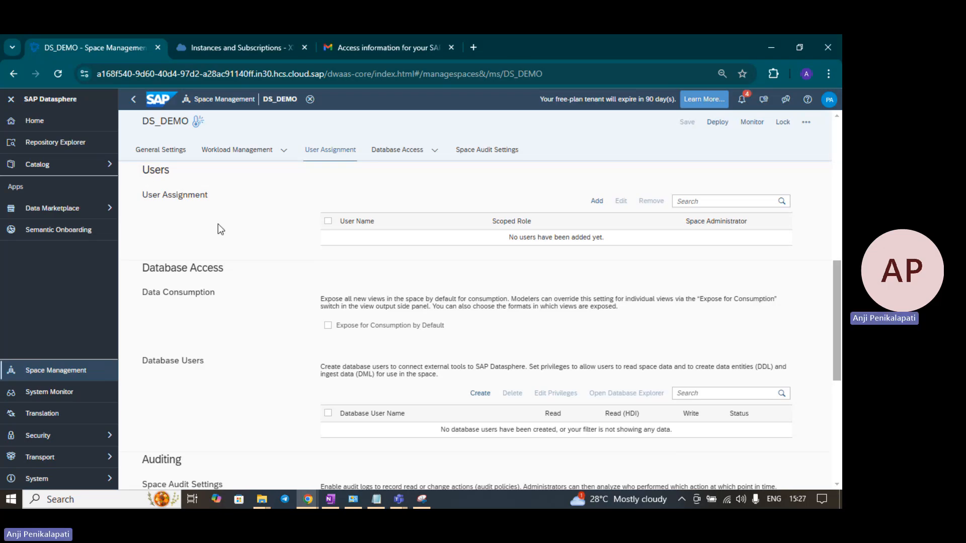
Go to the Database Access settings of DS_DEMO, review the options for creating a database user, and cancel the creation
{"action": "left_click", "coordinate": [392, 154]}
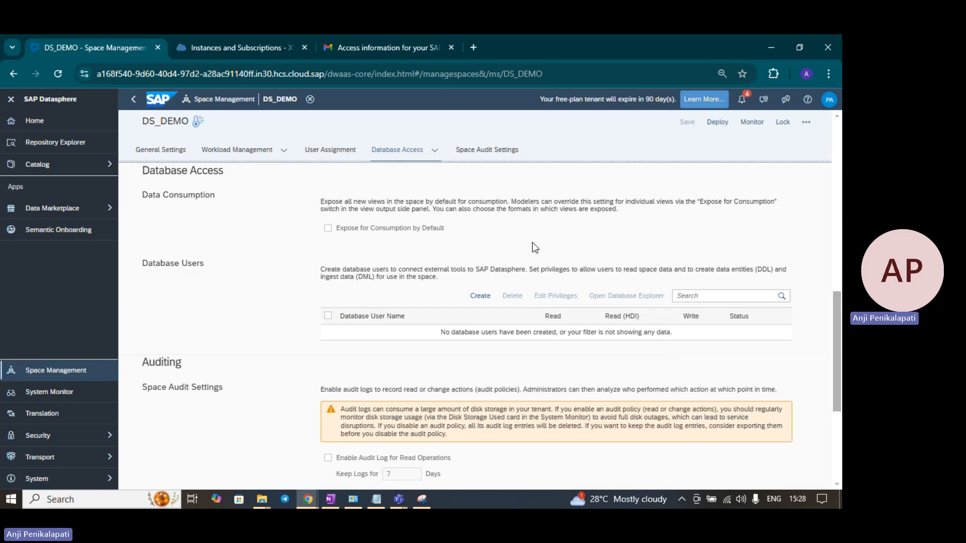
{"action": "left_click", "coordinate": [479, 296]}
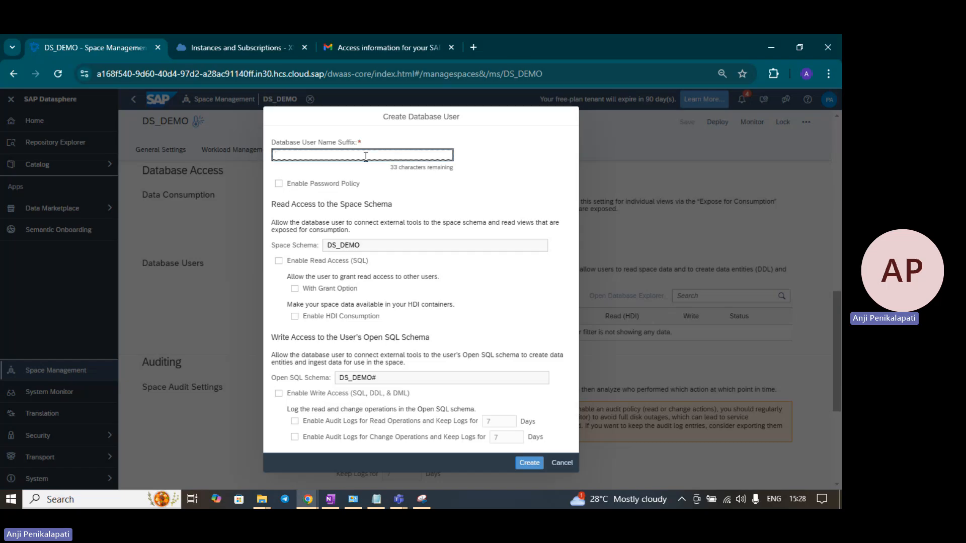
{"action": "left_click", "coordinate": [280, 185]}
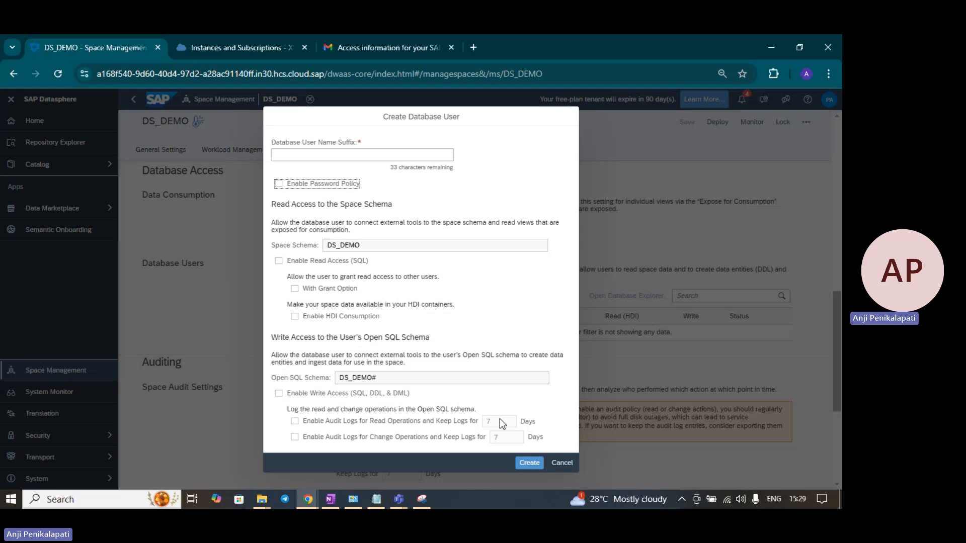
{"action": "left_click", "coordinate": [561, 464]}
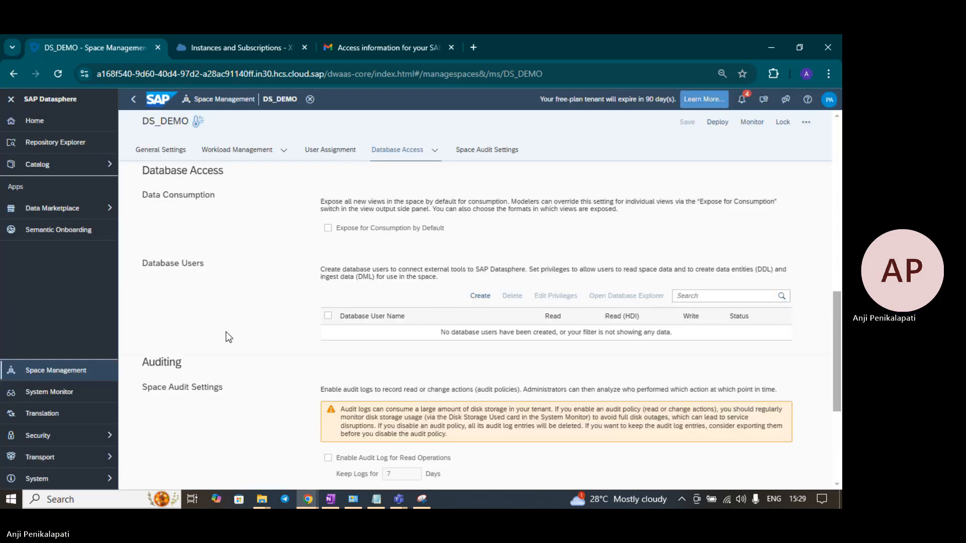
Review the Space Audit Settings of DS_DEMO and the additional actions available for the space
{"action": "left_click", "coordinate": [487, 149]}
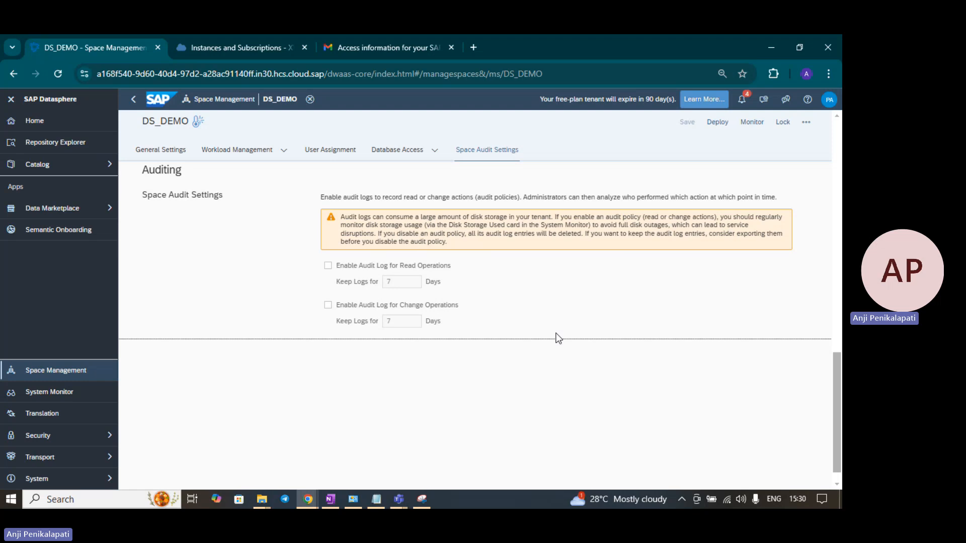
{"action": "scroll", "coordinate": [546, 336], "scroll_direction": "up", "scroll_amount": 4}
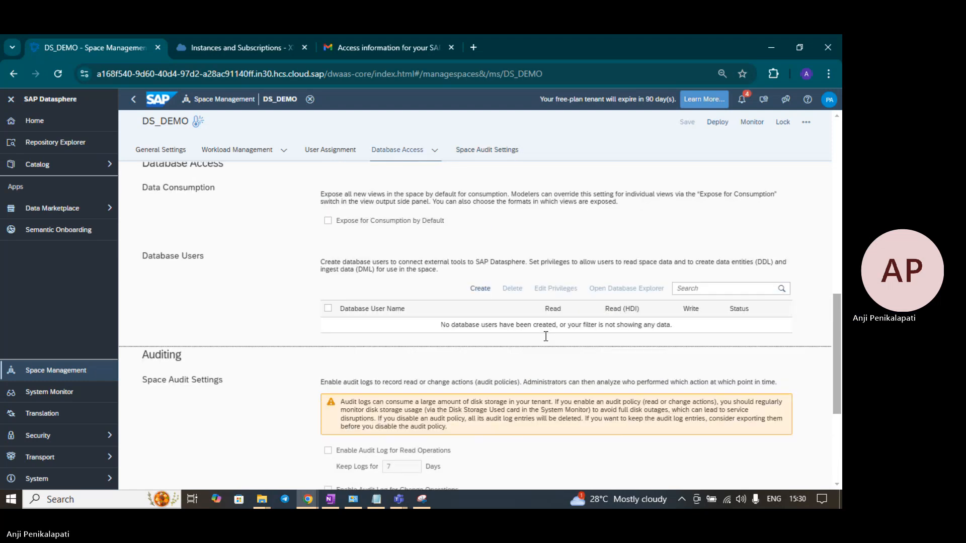
{"action": "scroll", "coordinate": [546, 336], "scroll_direction": "up", "scroll_amount": 8}
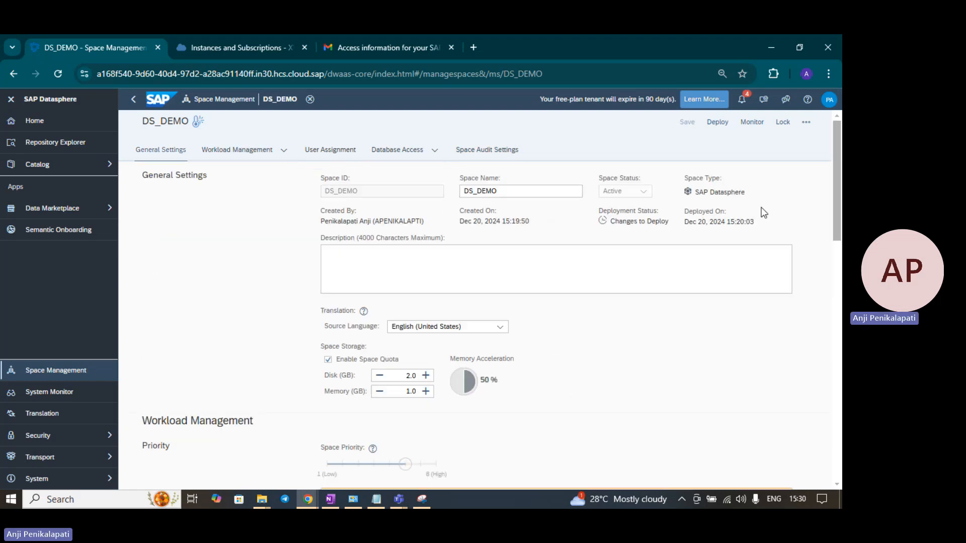
{"action": "left_click", "coordinate": [807, 122]}
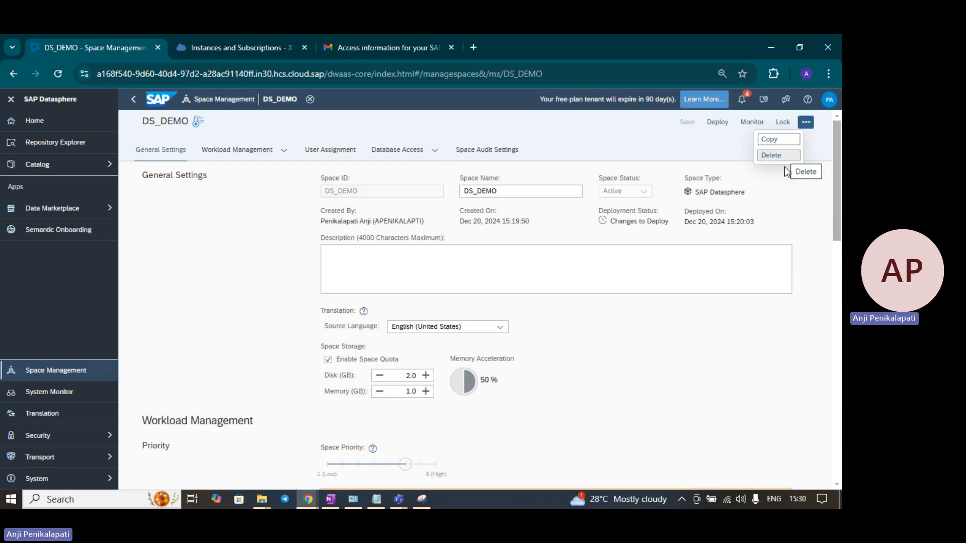
{"action": "left_click", "coordinate": [784, 203]}
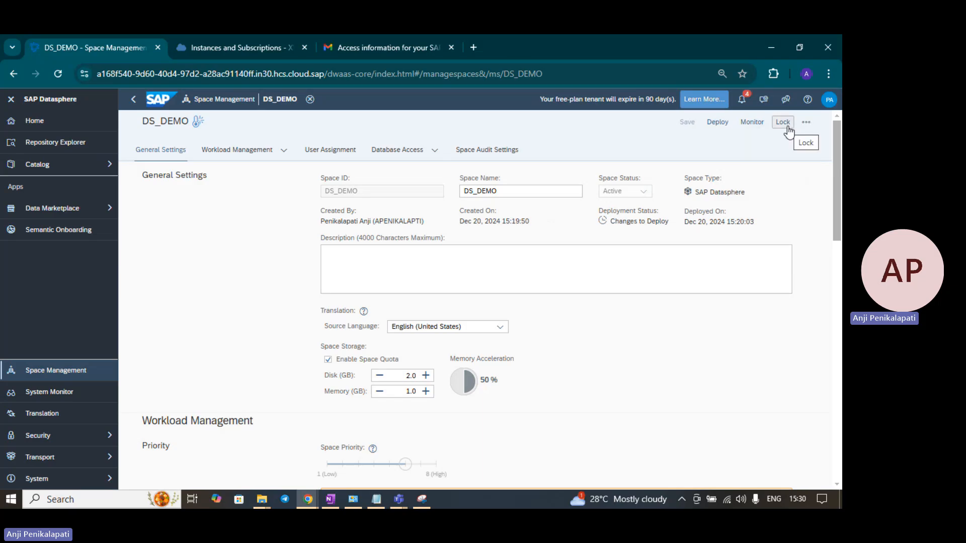
Open the monitoring view of DS_DEMO and examine the overall table consumption by schema and by table type
{"action": "left_click", "coordinate": [752, 129]}
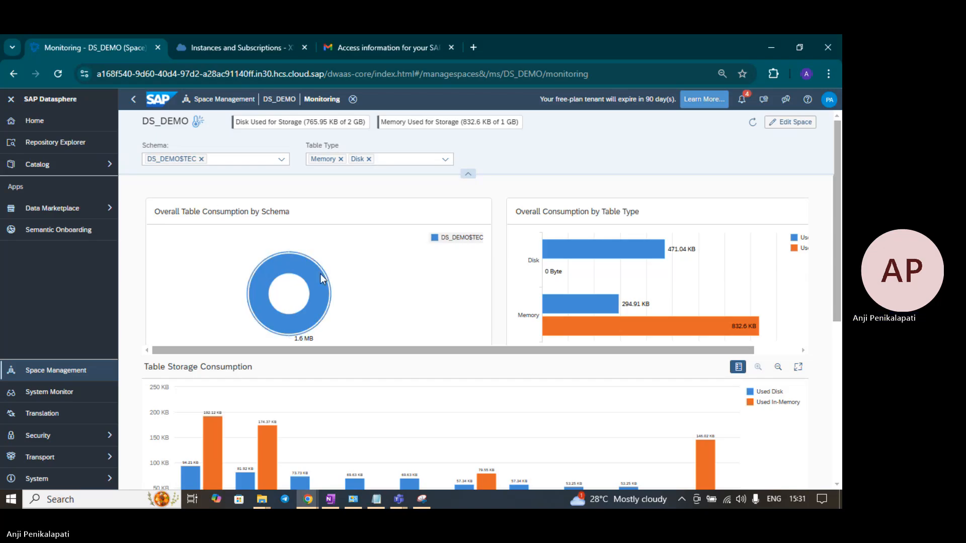
{"action": "mouse_move", "coordinate": [322, 279]}
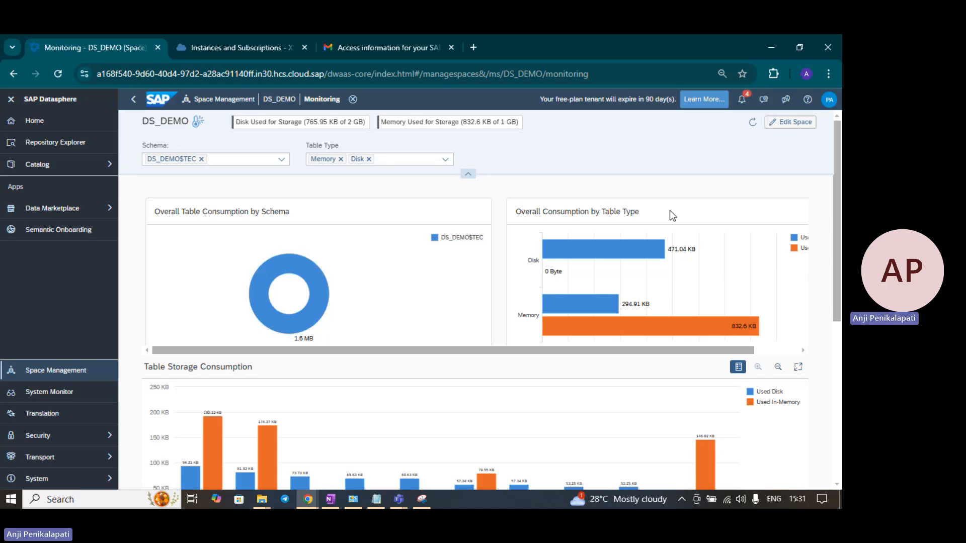
{"action": "mouse_move", "coordinate": [571, 248]}
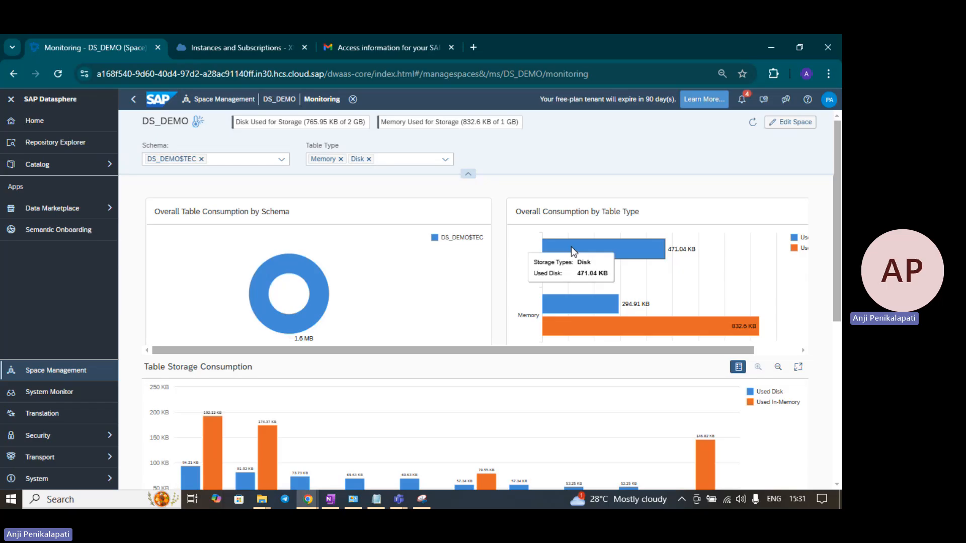
{"action": "mouse_move", "coordinate": [581, 307]}
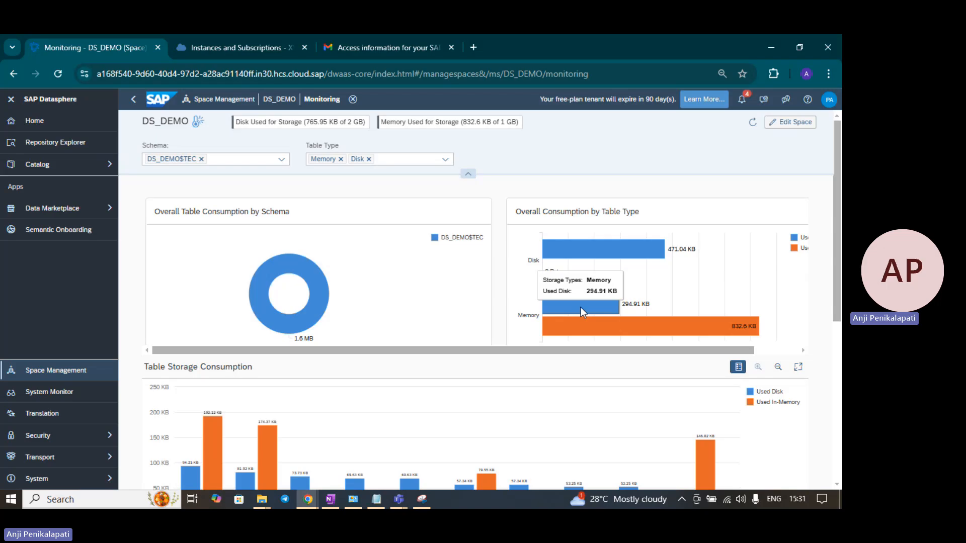
{"action": "mouse_move", "coordinate": [579, 325]}
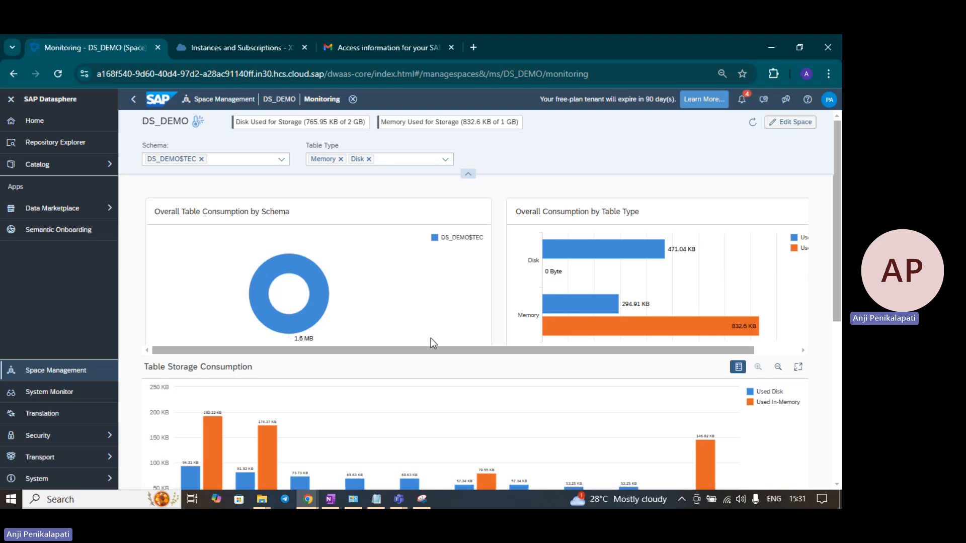
Examine the Table Storage Consumption chart and the Table Details list of the DS_DEMO space
{"action": "scroll", "coordinate": [434, 342], "scroll_direction": "down", "scroll_amount": 3}
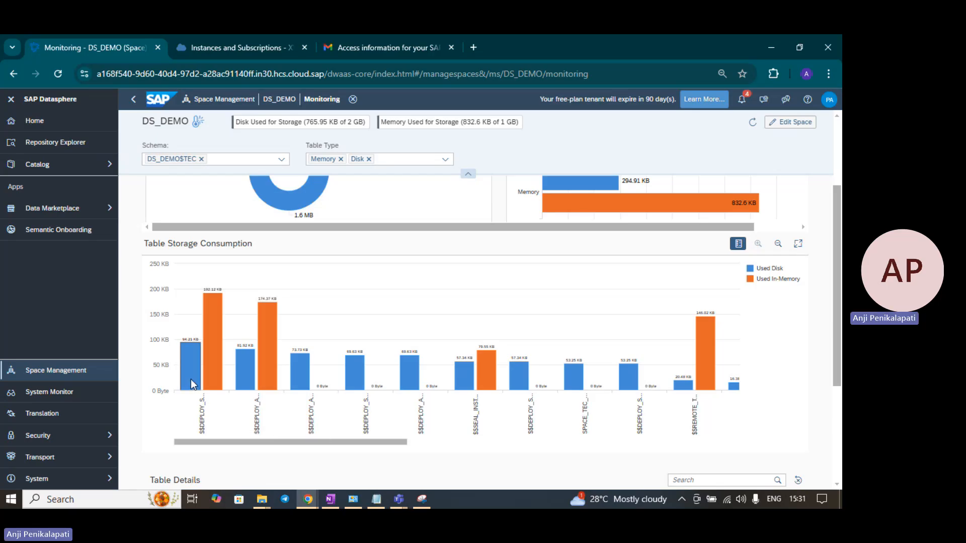
{"action": "mouse_move", "coordinate": [191, 384]}
{"action": "scroll", "coordinate": [685, 348], "scroll_direction": "down", "scroll_amount": 1}
{"action": "left_click_drag", "start_coordinate": [388, 385], "coordinate": [347, 308]}
{"action": "scroll", "coordinate": [347, 308], "scroll_direction": "down", "scroll_amount": 1}
{"action": "scroll", "coordinate": [346, 309], "scroll_direction": "down", "scroll_amount": 1}
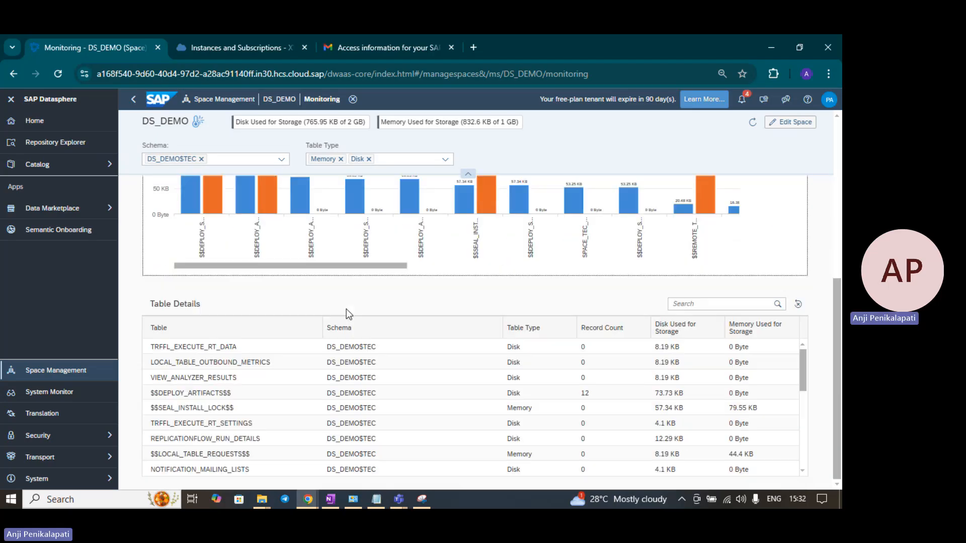
{"action": "scroll", "coordinate": [498, 395], "scroll_direction": "down", "scroll_amount": 1}
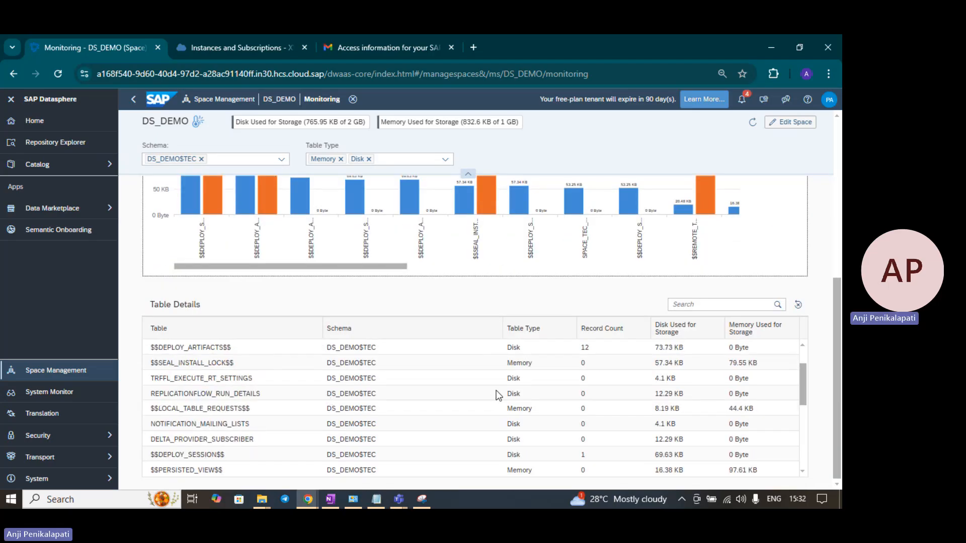
{"action": "scroll", "coordinate": [498, 396], "scroll_direction": "up", "scroll_amount": 1}
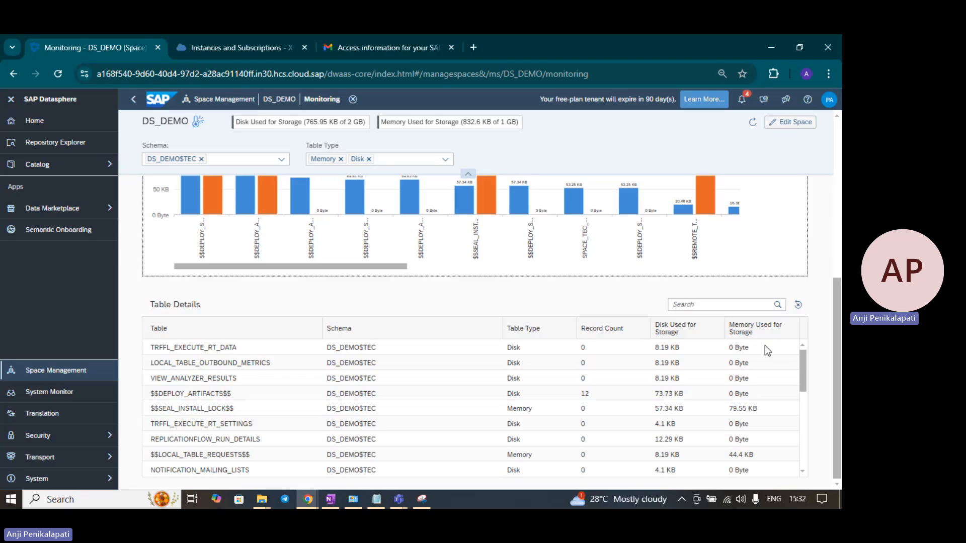
{"action": "scroll", "coordinate": [759, 403], "scroll_direction": "down", "scroll_amount": 6}
{"action": "scroll", "coordinate": [759, 403], "scroll_direction": "up", "scroll_amount": 6}
{"action": "scroll", "coordinate": [759, 408], "scroll_direction": "up", "scroll_amount": 6}
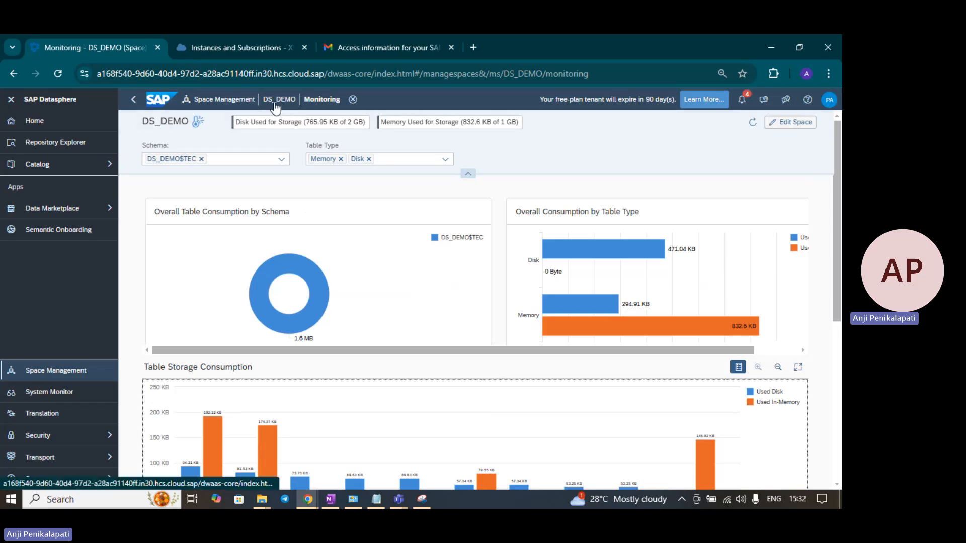
Close the monitoring view and try to add the available user to DS_DEMO under User Assignment, cancelling at the Scoped Role Editor
{"action": "left_click", "coordinate": [352, 100]}
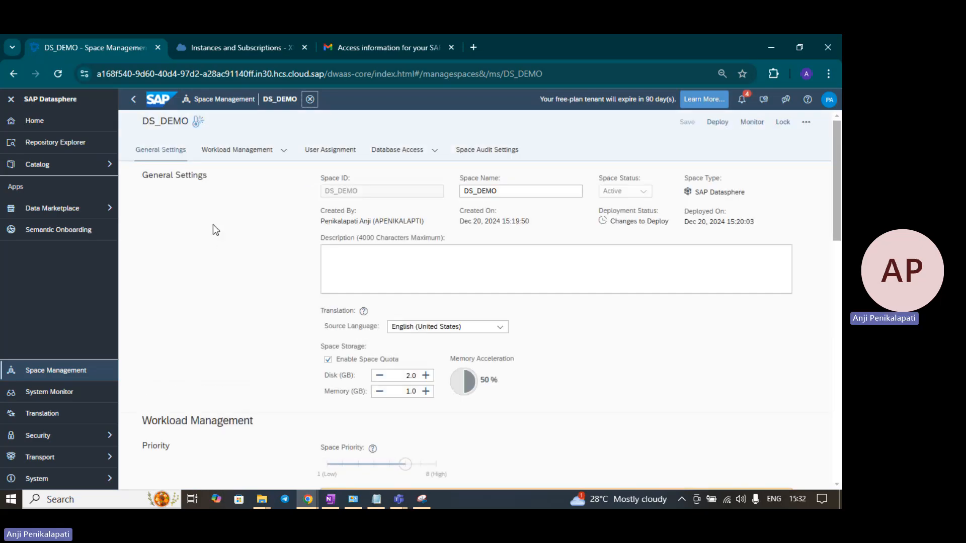
{"action": "left_click", "coordinate": [331, 160]}
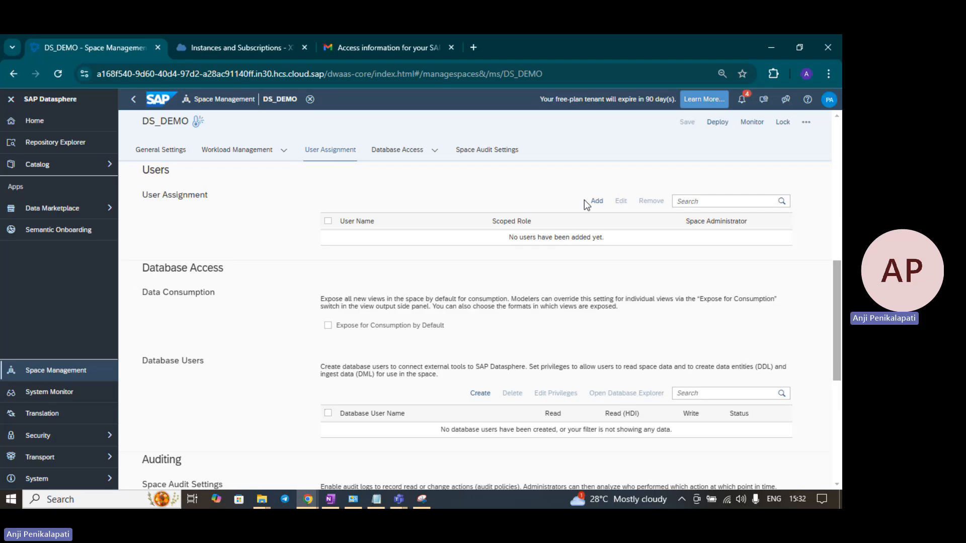
{"action": "left_click", "coordinate": [597, 201]}
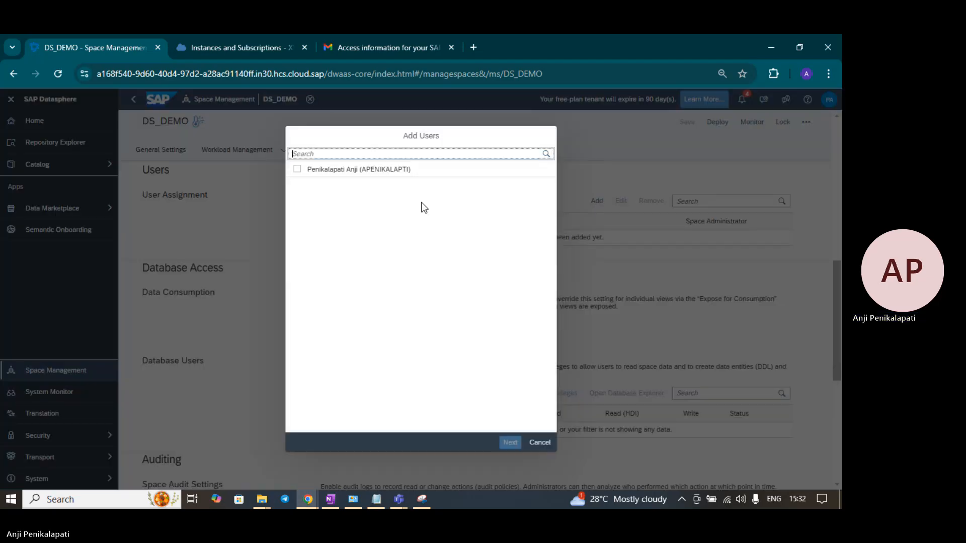
{"action": "left_click", "coordinate": [297, 171]}
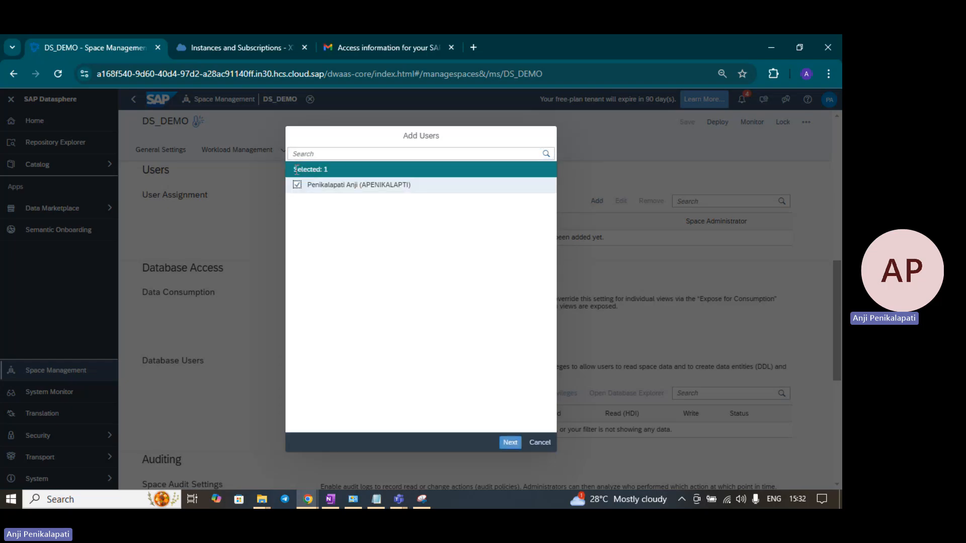
{"action": "left_click", "coordinate": [510, 443]}
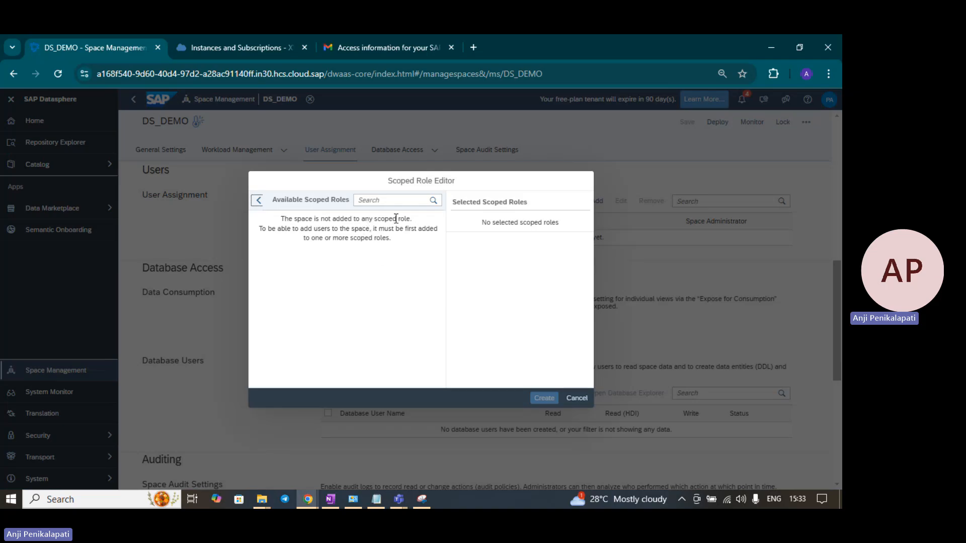
{"action": "left_click", "coordinate": [573, 399]}
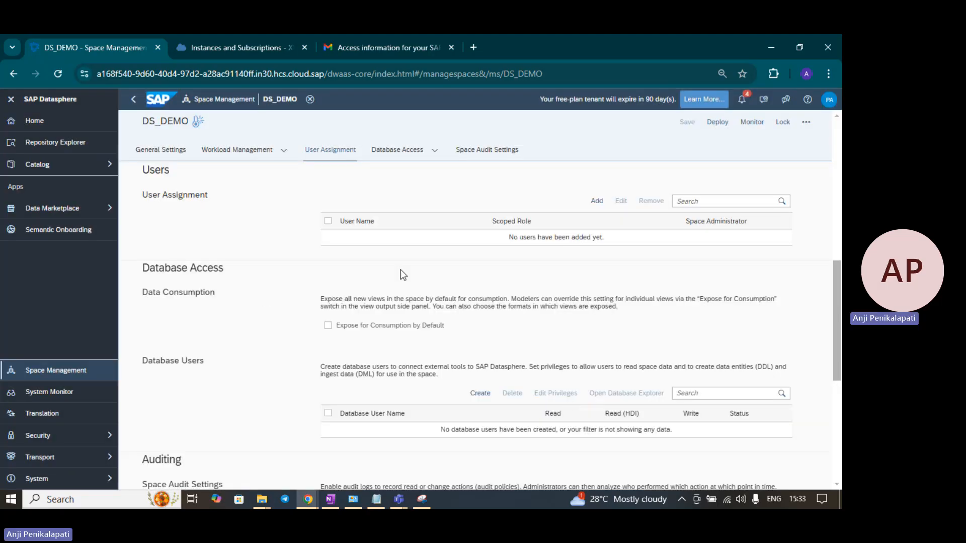
Open the security roles overview and review the standard SAP Datasphere roles and the scoped roles
{"action": "left_click", "coordinate": [109, 436]}
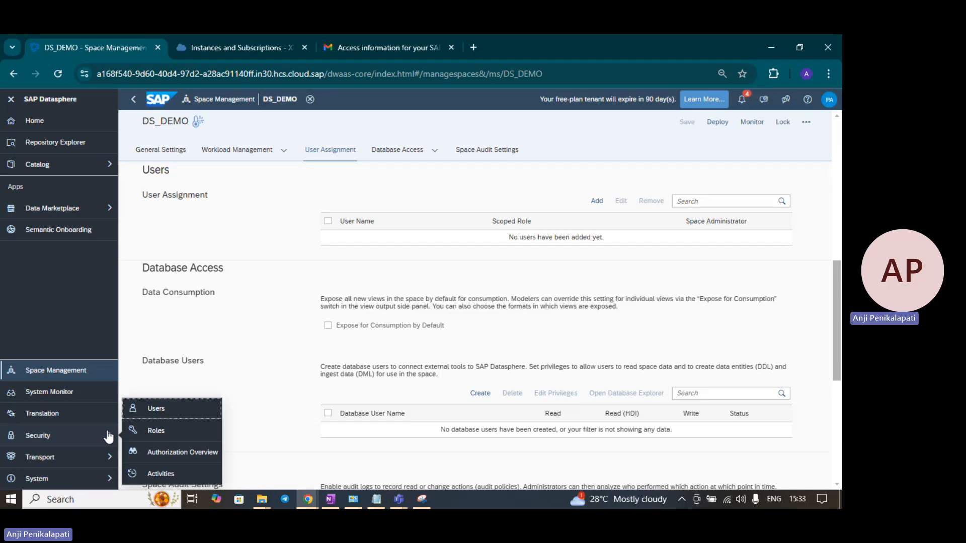
{"action": "left_click", "coordinate": [173, 432]}
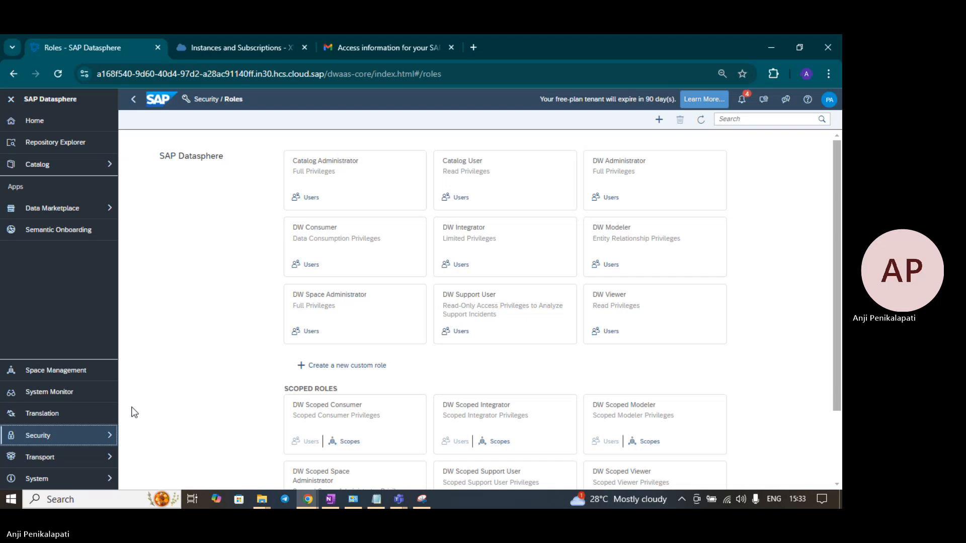
{"action": "scroll", "coordinate": [209, 274], "scroll_direction": "down", "scroll_amount": 2}
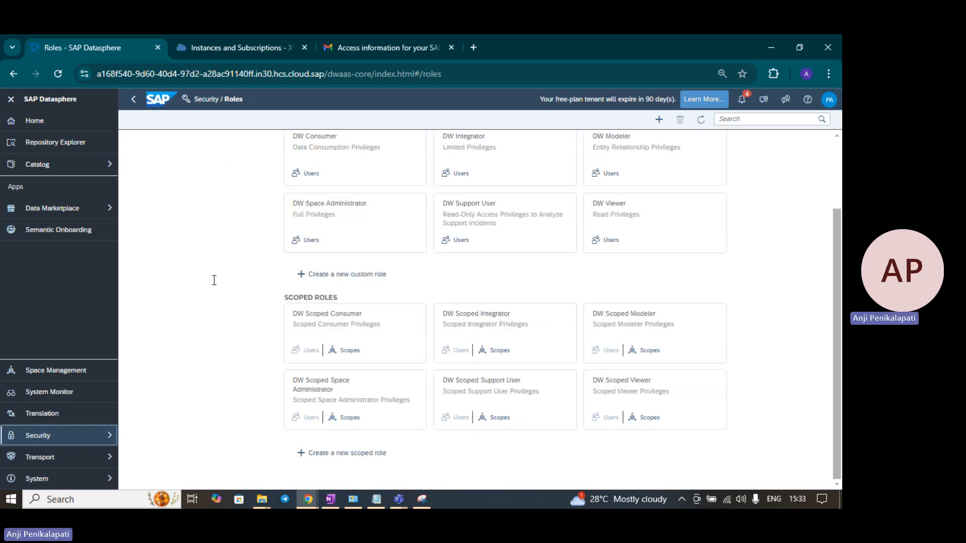
{"action": "scroll", "coordinate": [213, 281], "scroll_direction": "up", "scroll_amount": 2}
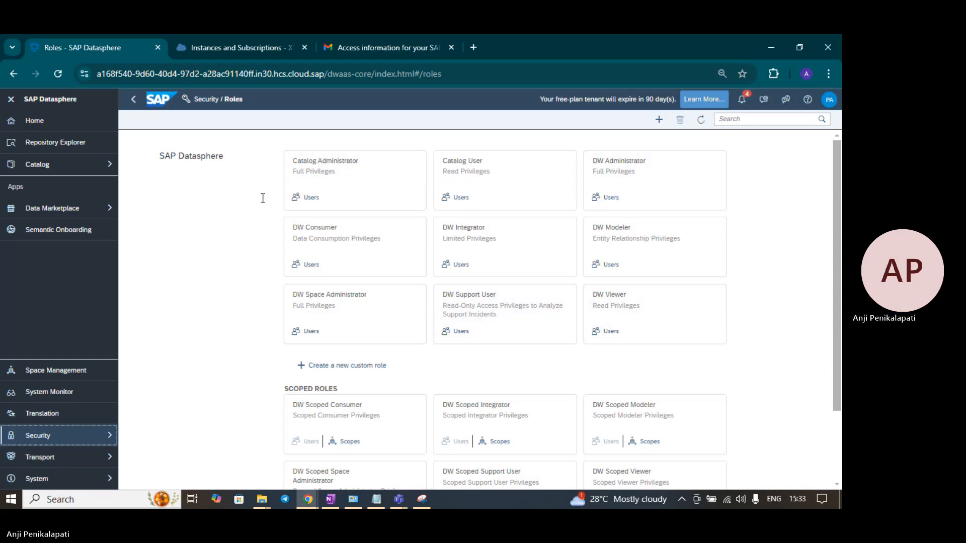
{"action": "scroll", "coordinate": [261, 207], "scroll_direction": "down", "scroll_amount": 2}
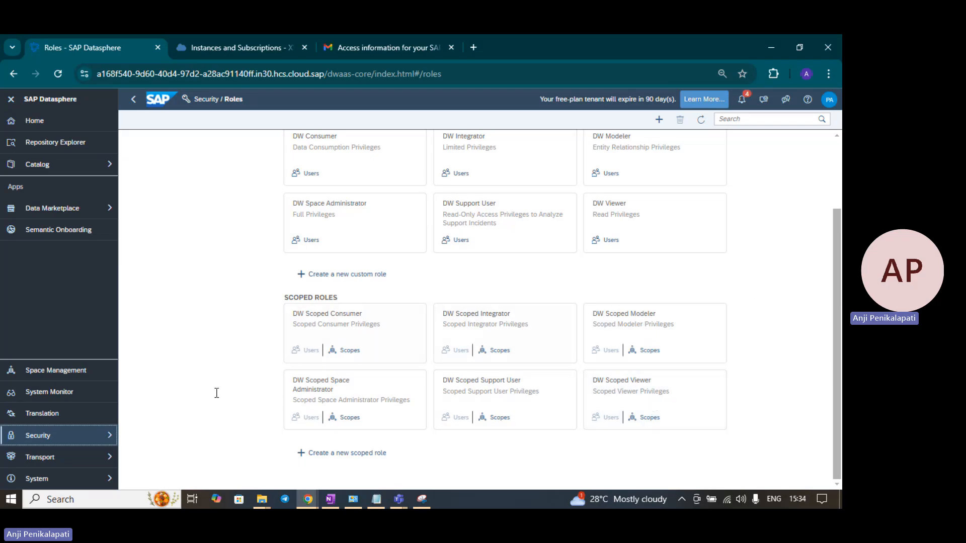
{"action": "scroll", "coordinate": [217, 393], "scroll_direction": "up", "scroll_amount": 2}
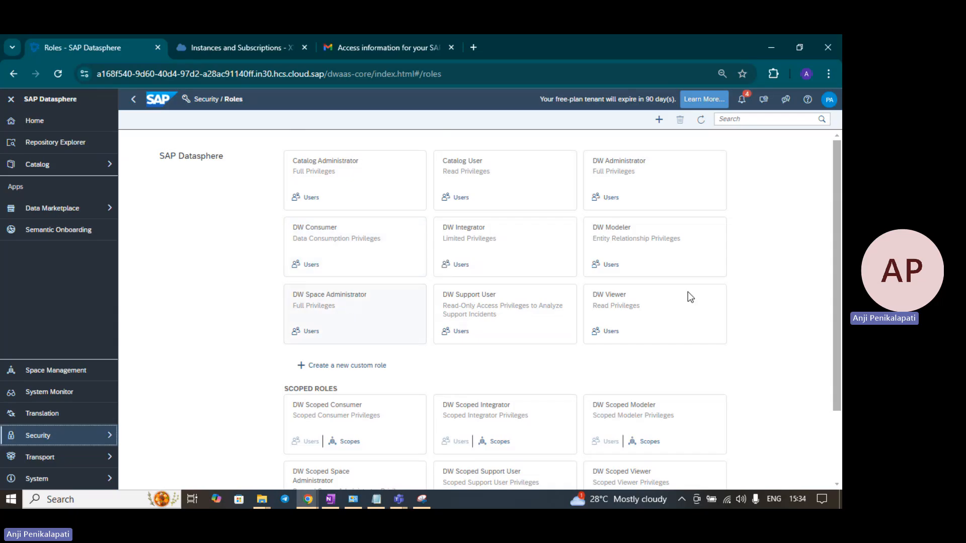
{"action": "scroll", "coordinate": [828, 254], "scroll_direction": "down", "scroll_amount": 2}
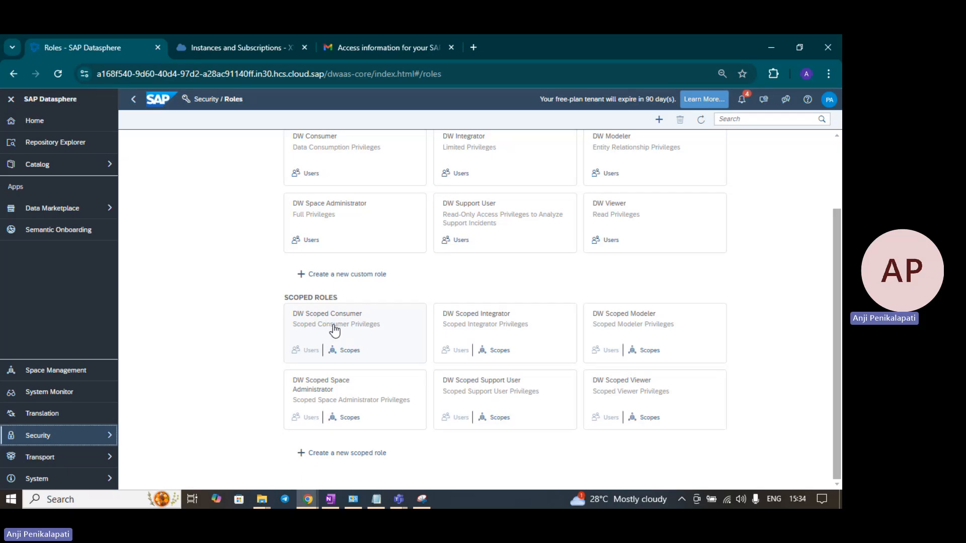
Add the DS_DEMO space as a scope of the DW Scoped Modeler role, save it, and return to the roles overview
{"action": "left_click", "coordinate": [622, 320]}
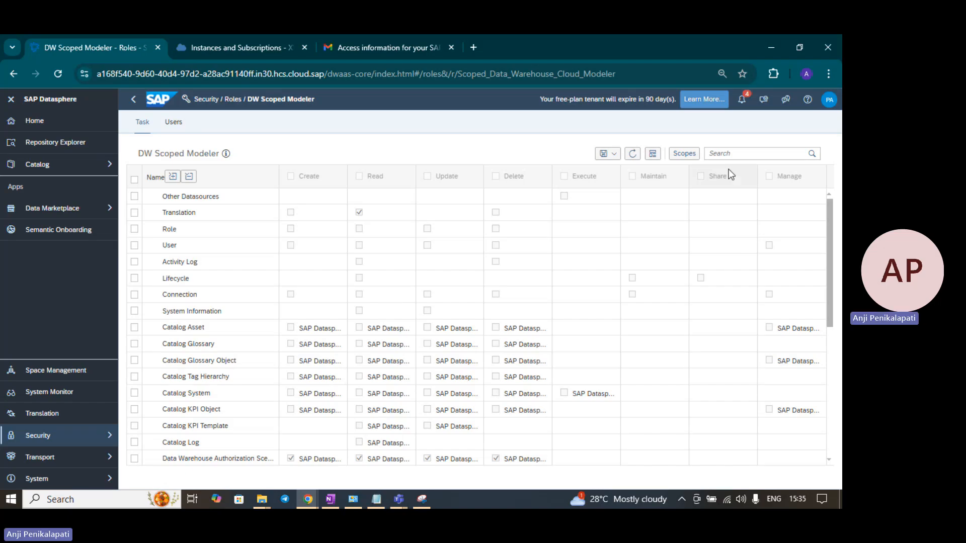
{"action": "left_click", "coordinate": [692, 158]}
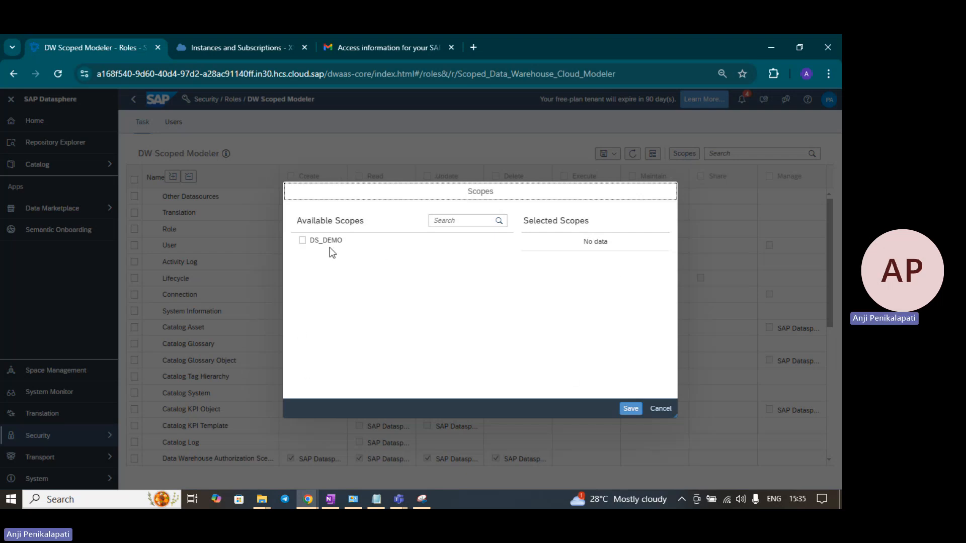
{"action": "left_click", "coordinate": [302, 241]}
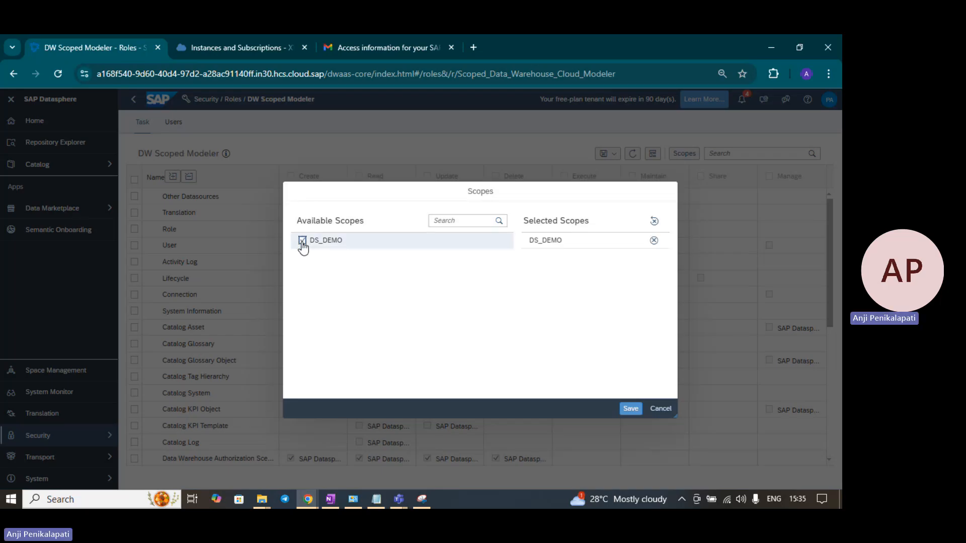
{"action": "left_click", "coordinate": [630, 409]}
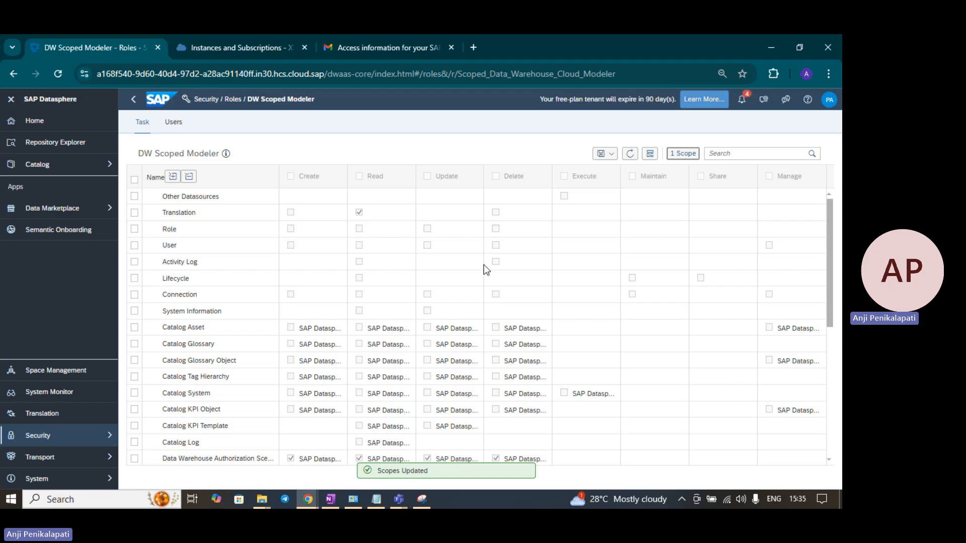
{"action": "left_click", "coordinate": [231, 99]}
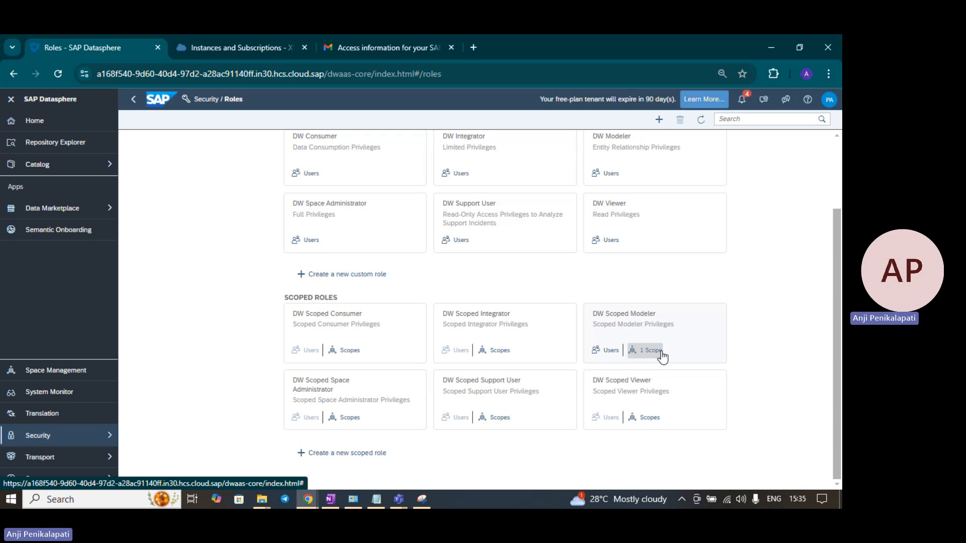
Add the available user to the DS_DEMO scope in the DW Scoped Modeler role and save the assignment
{"action": "left_click", "coordinate": [653, 321]}
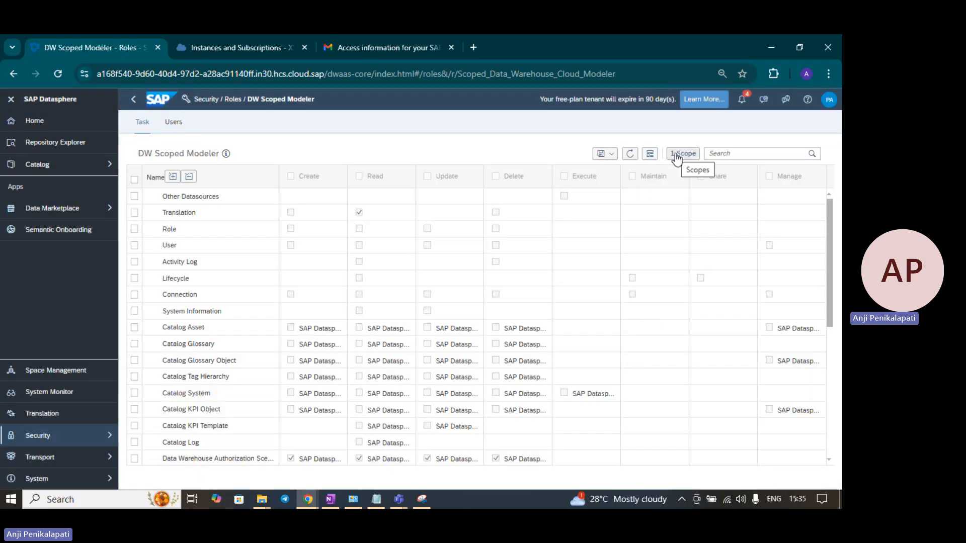
{"action": "left_click", "coordinate": [175, 126]}
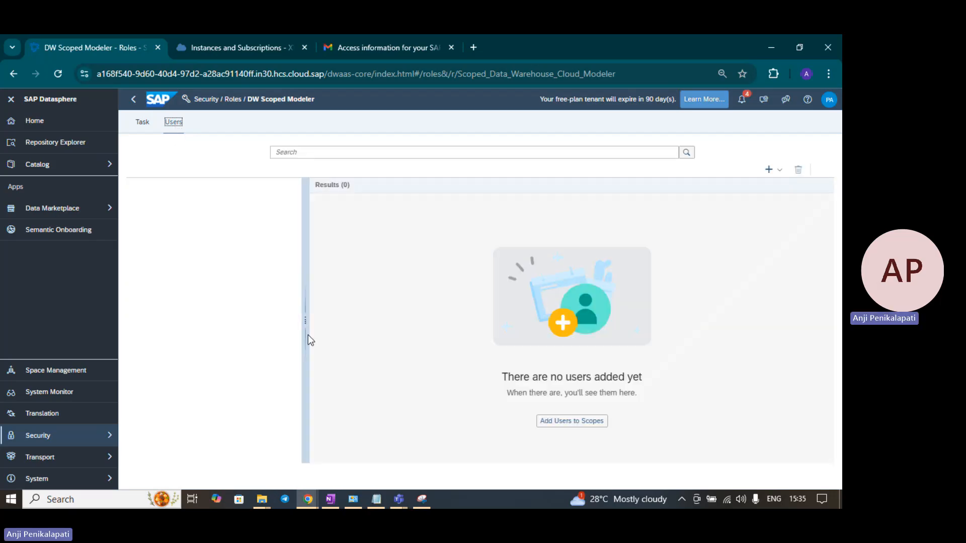
{"action": "left_click", "coordinate": [557, 422]}
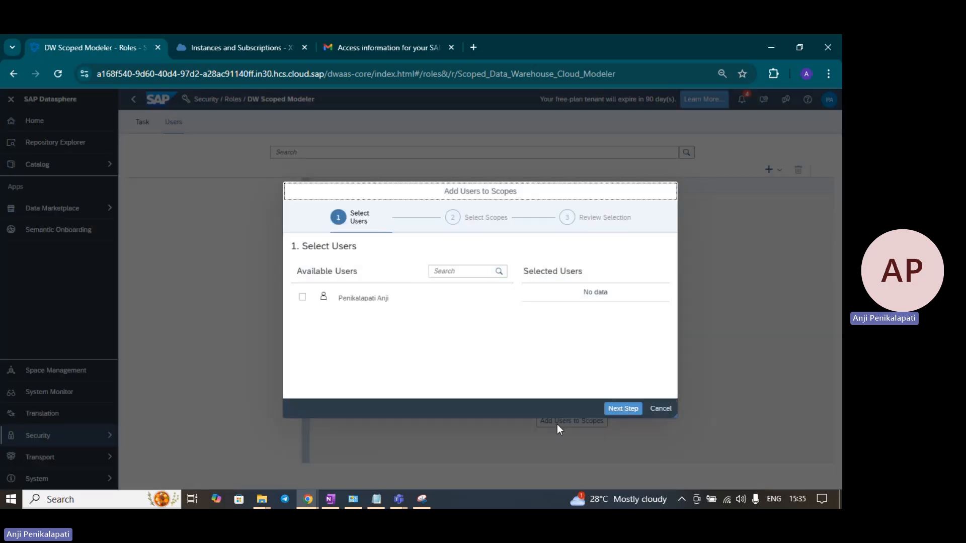
{"action": "left_click", "coordinate": [302, 300]}
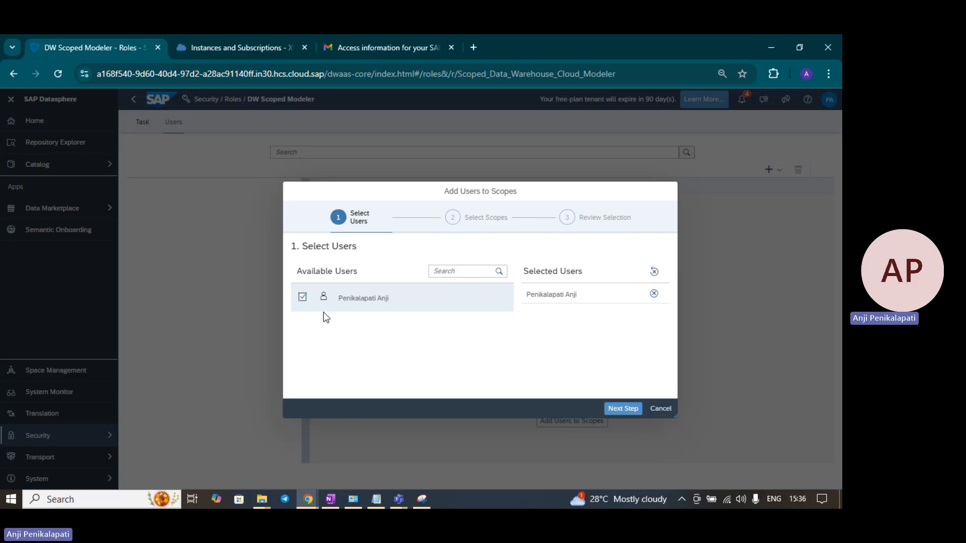
{"action": "left_click", "coordinate": [626, 409]}
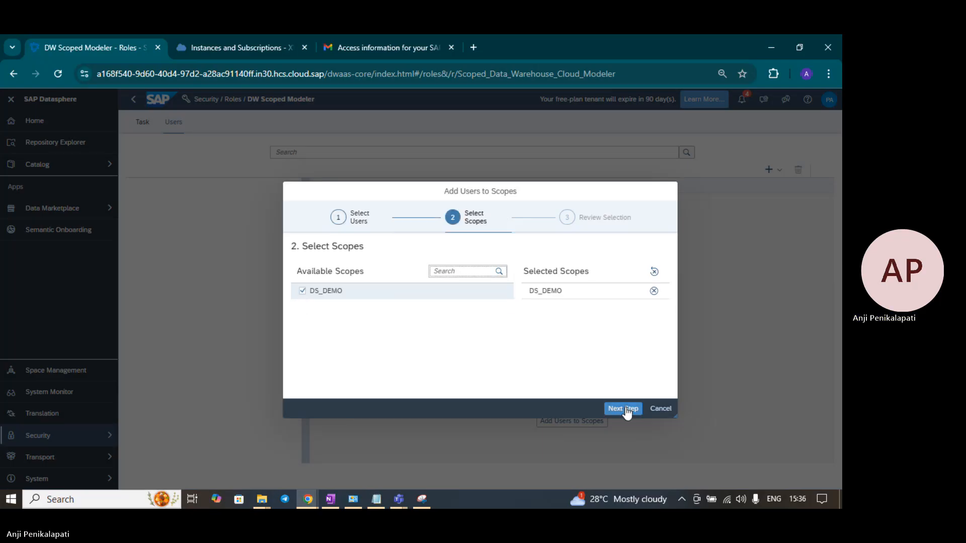
{"action": "left_click", "coordinate": [626, 409]}
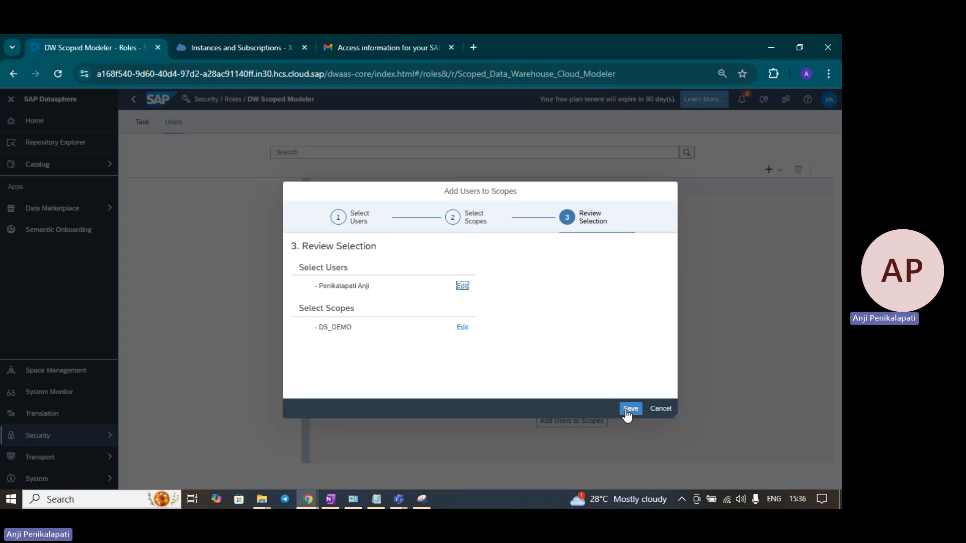
{"action": "left_click", "coordinate": [631, 409]}
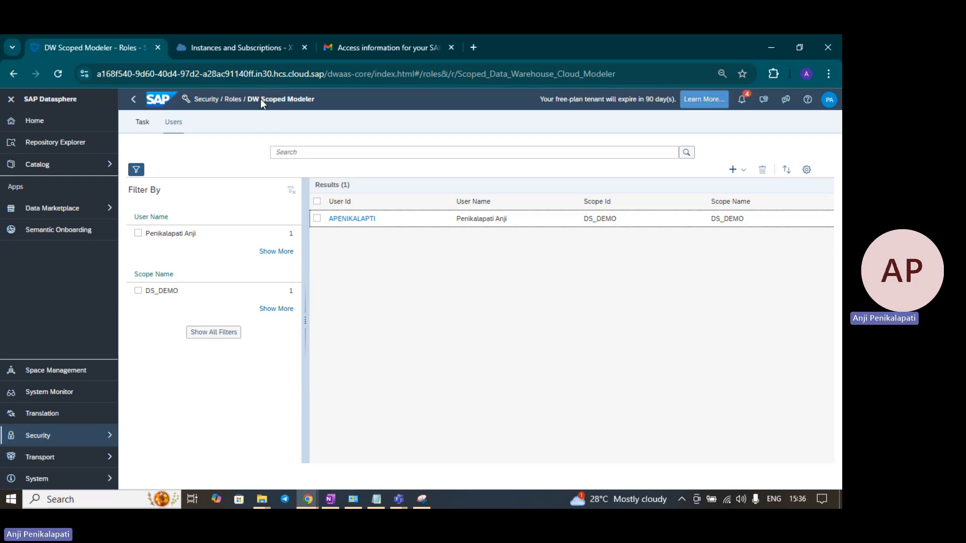
Review the roles overview again and check the User Assignment list of the DS_DEMO space
{"action": "left_click", "coordinate": [233, 103]}
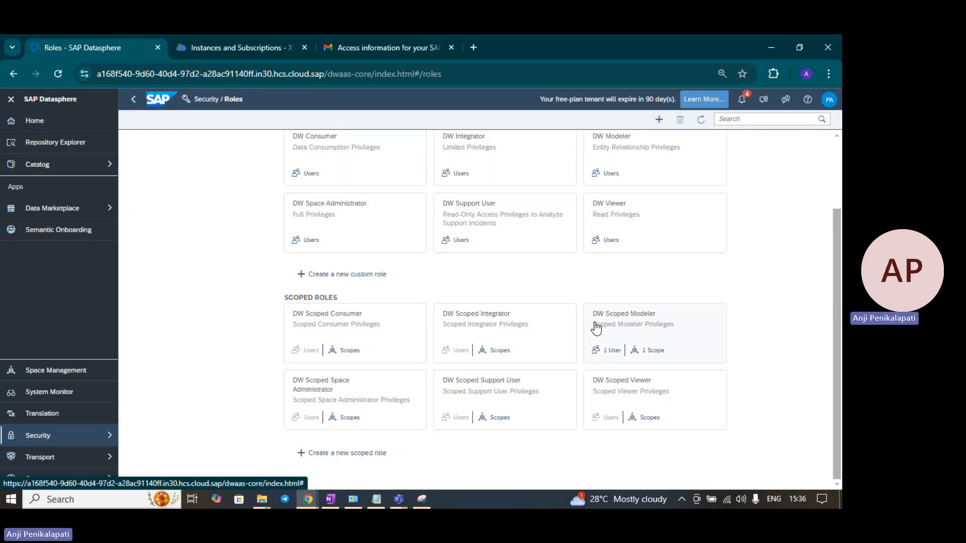
{"action": "scroll", "coordinate": [370, 328], "scroll_direction": "up", "scroll_amount": 2}
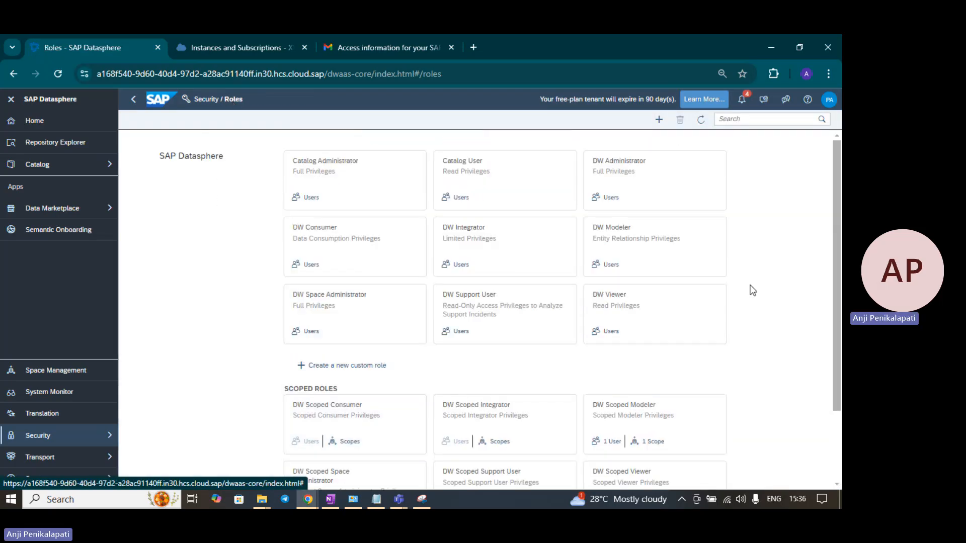
{"action": "scroll", "coordinate": [642, 334], "scroll_direction": "down", "scroll_amount": 1}
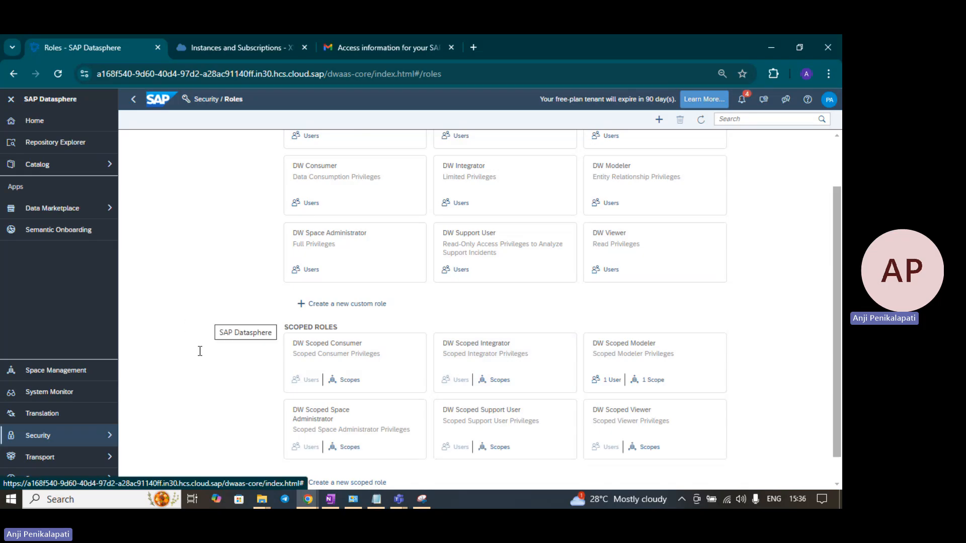
{"action": "left_click", "coordinate": [50, 380]}
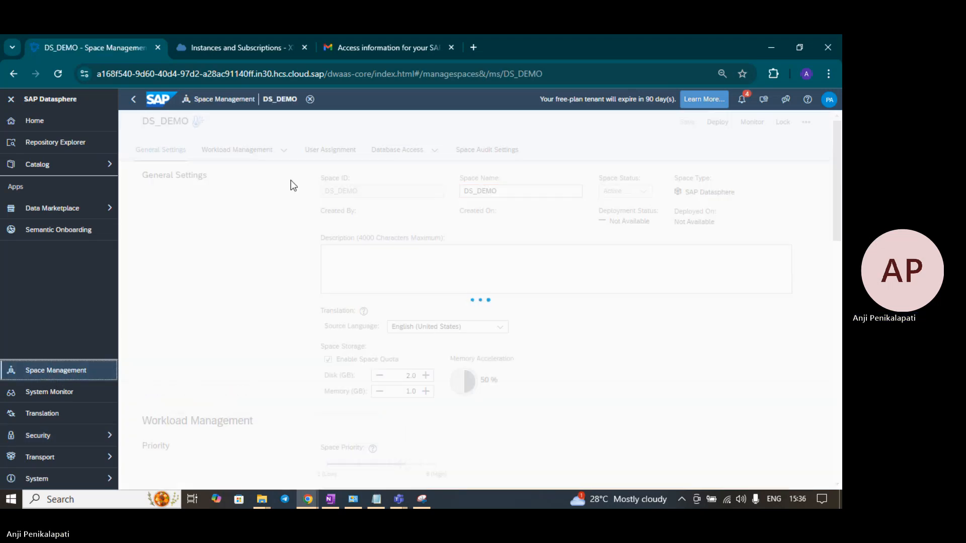
{"action": "left_click", "coordinate": [332, 154]}
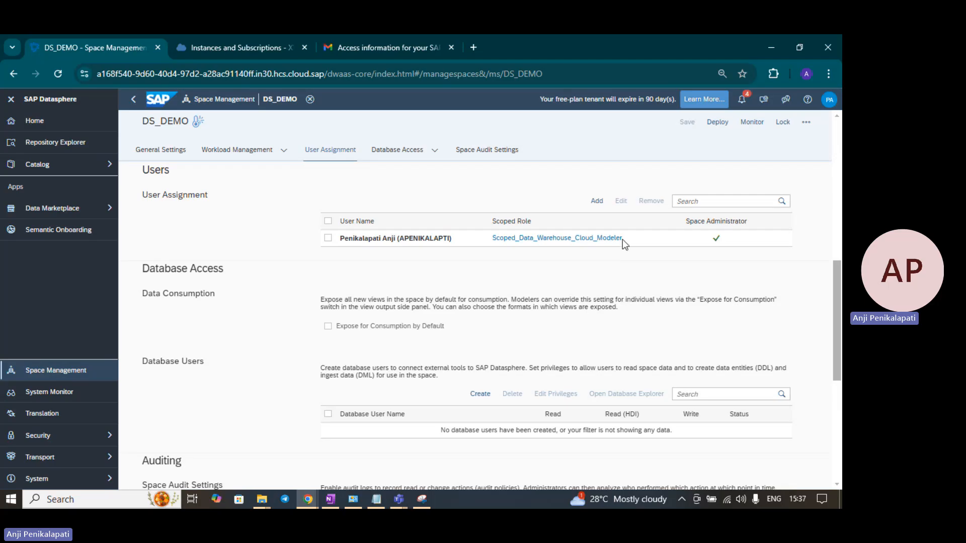
Reload the DS_DEMO space page, review its settings, and deploy the space
{"action": "left_click", "coordinate": [58, 79]}
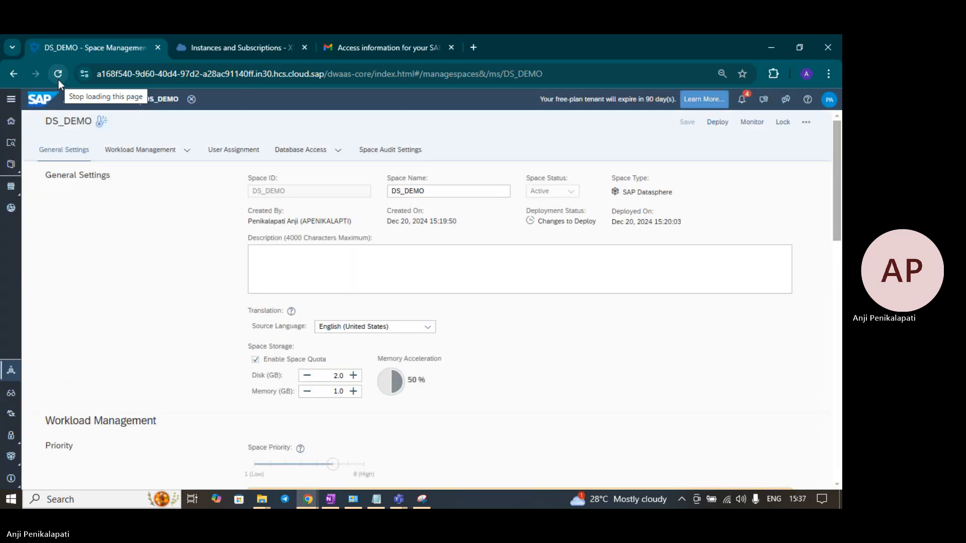
{"action": "left_click", "coordinate": [11, 99]}
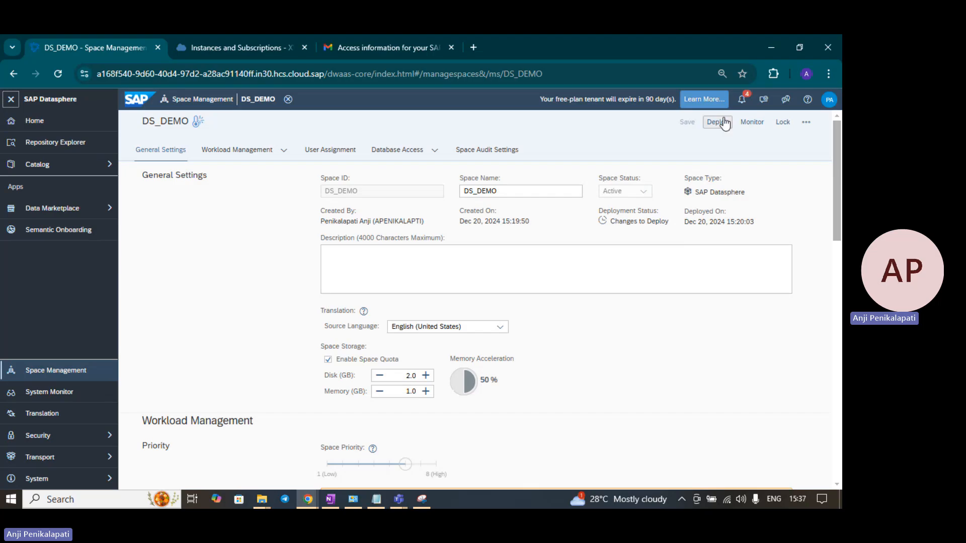
{"action": "scroll", "coordinate": [738, 324], "scroll_direction": "down", "scroll_amount": 5}
{"action": "scroll", "coordinate": [739, 324], "scroll_direction": "up", "scroll_amount": 1}
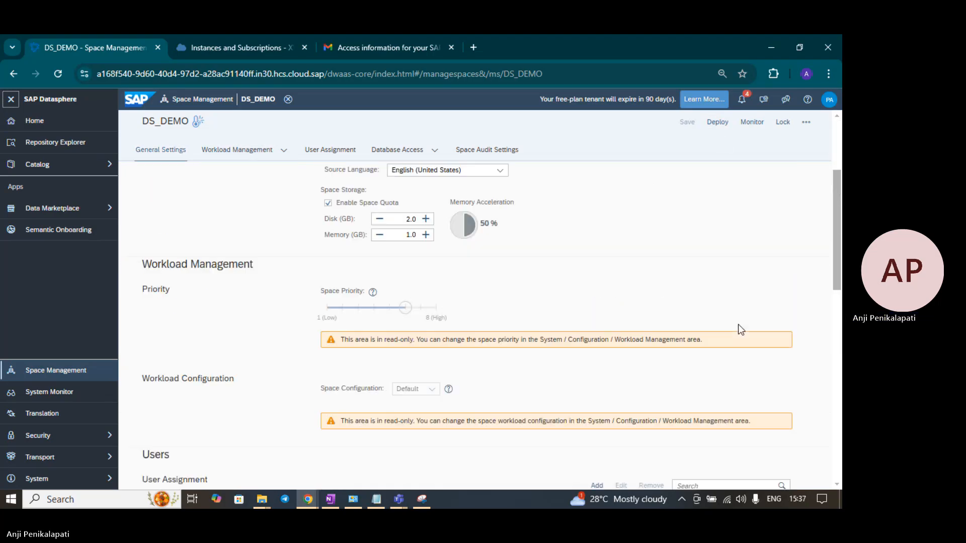
{"action": "scroll", "coordinate": [738, 330], "scroll_direction": "up", "scroll_amount": 3}
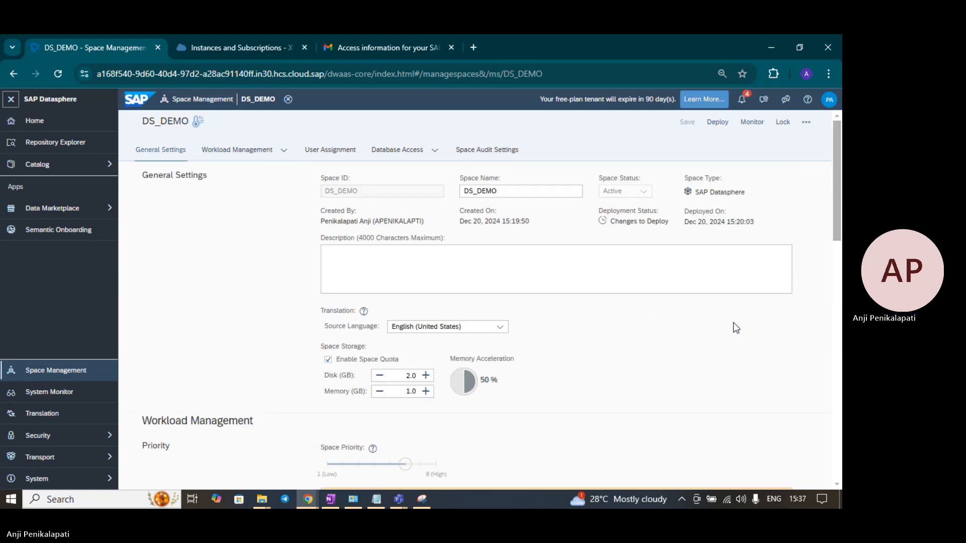
{"action": "left_click", "coordinate": [714, 124]}
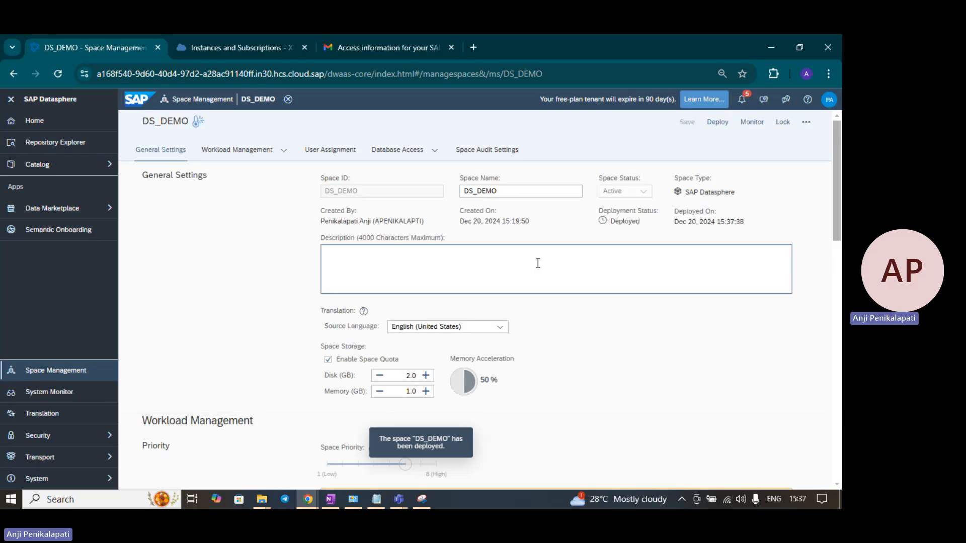
Reload the DS_DEMO space page, dismiss the SAP Support notice, and open the security roles overview
{"action": "left_click", "coordinate": [57, 75]}
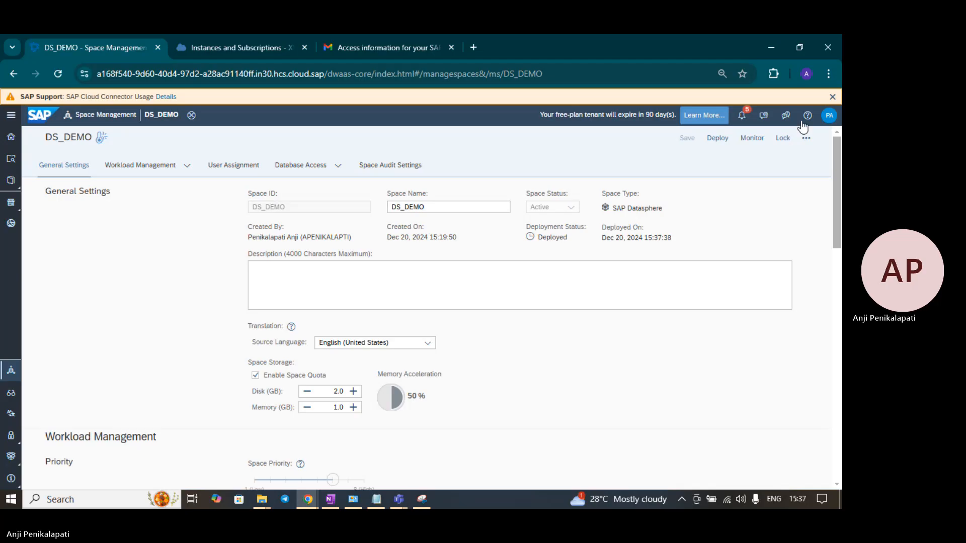
{"action": "left_click", "coordinate": [832, 98]}
{"action": "left_click", "coordinate": [11, 102]}
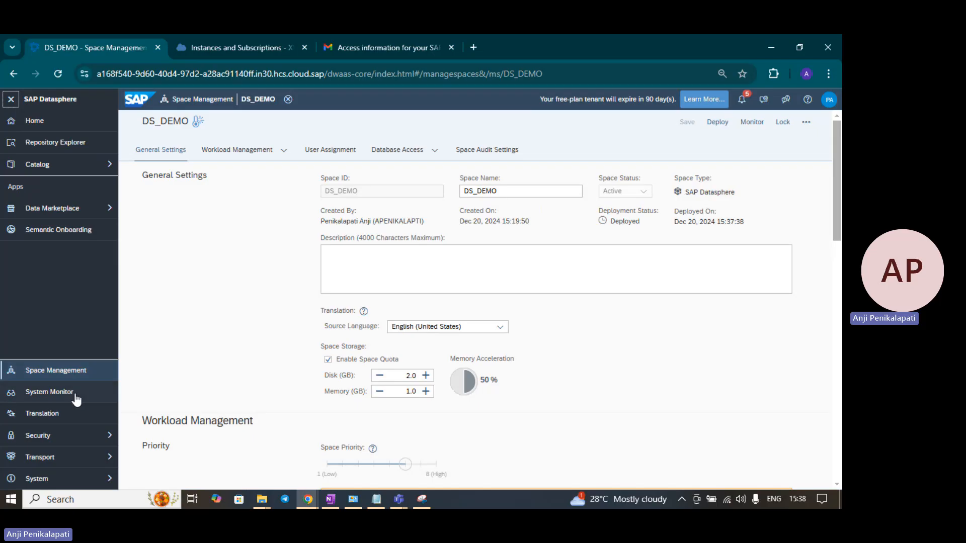
{"action": "left_click", "coordinate": [74, 437]}
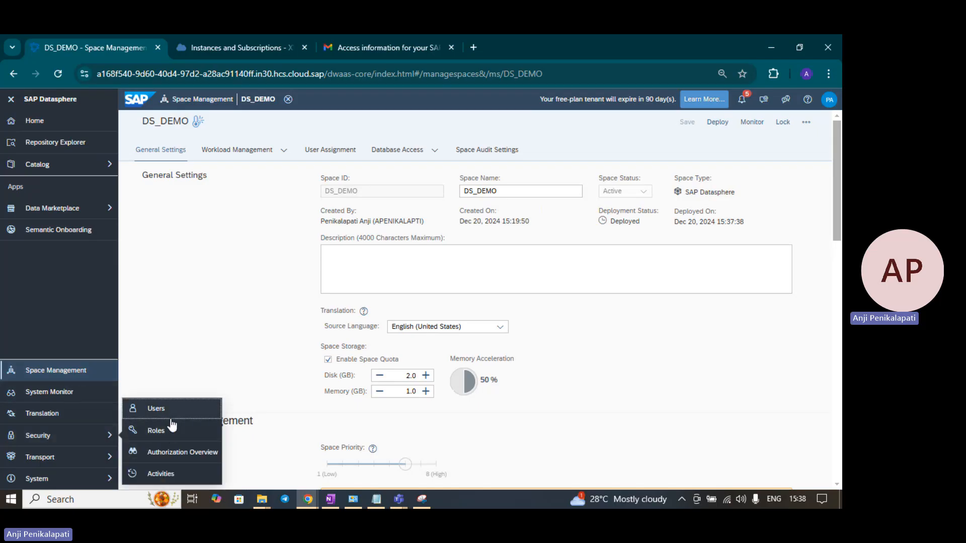
{"action": "left_click", "coordinate": [156, 430]}
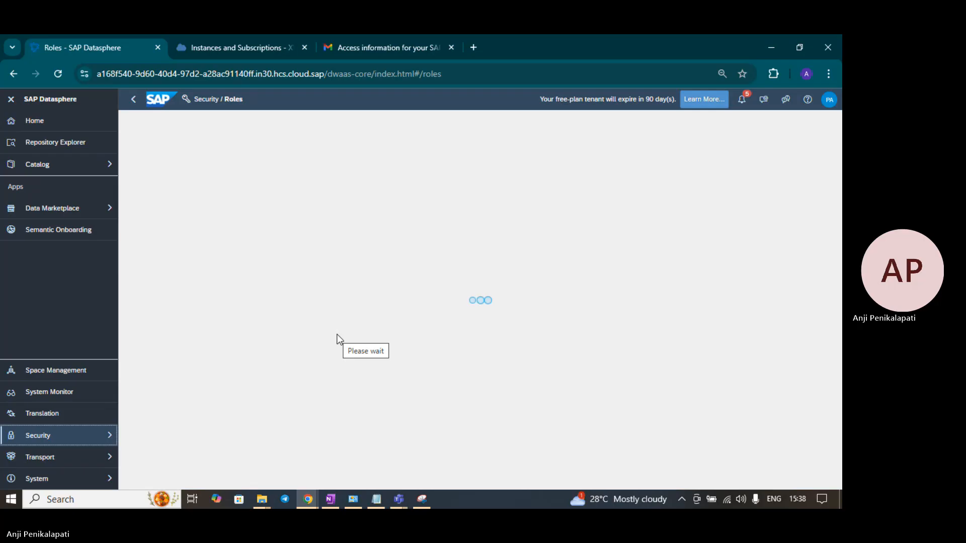
{"action": "scroll", "coordinate": [688, 364], "scroll_direction": "down", "scroll_amount": 2}
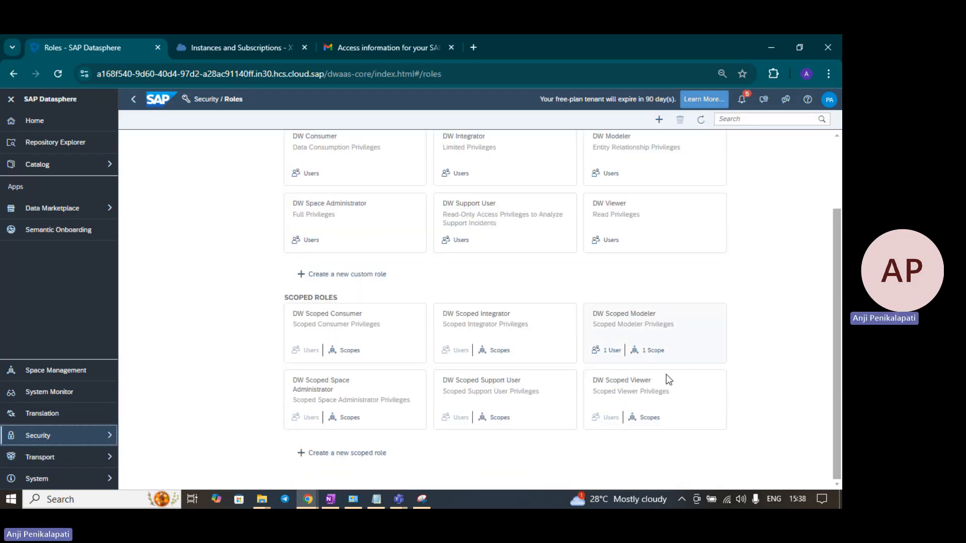
Assign the DS_DEMO space as a scope of the DW Scoped Consumer role and save it
{"action": "left_click", "coordinate": [356, 349]}
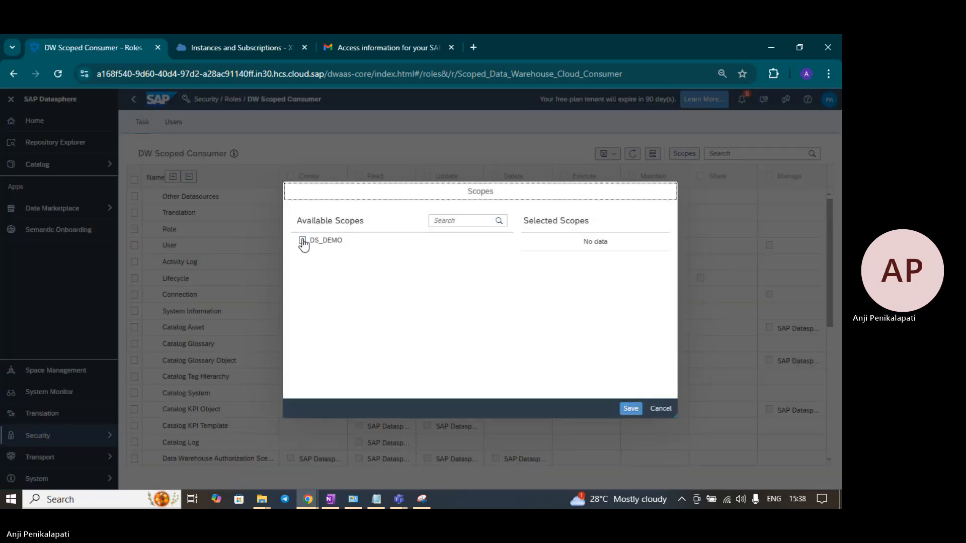
{"action": "left_click", "coordinate": [302, 241]}
{"action": "left_click", "coordinate": [631, 410]}
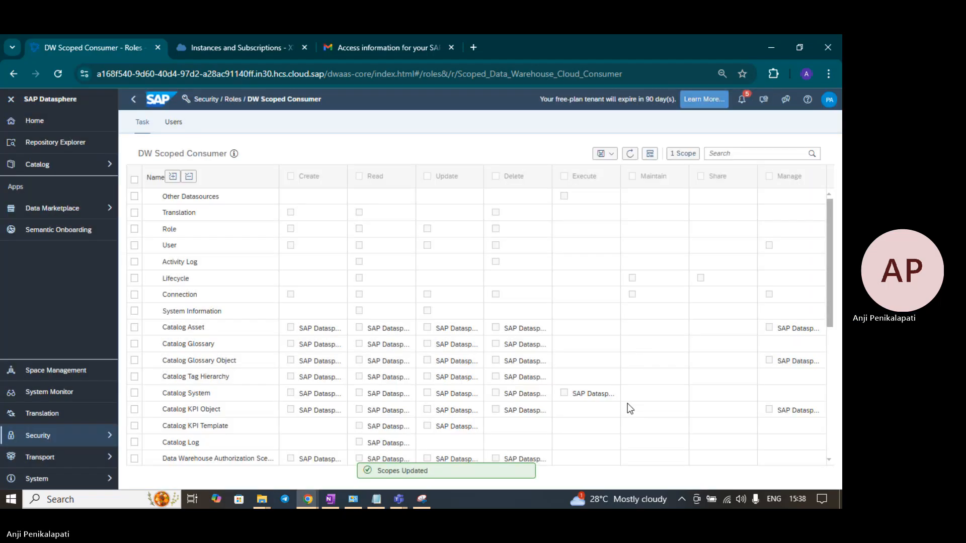
Add the available user to the DS_DEMO scope in the DW Scoped Consumer role, save, and return to the roles overview
{"action": "left_click", "coordinate": [172, 130]}
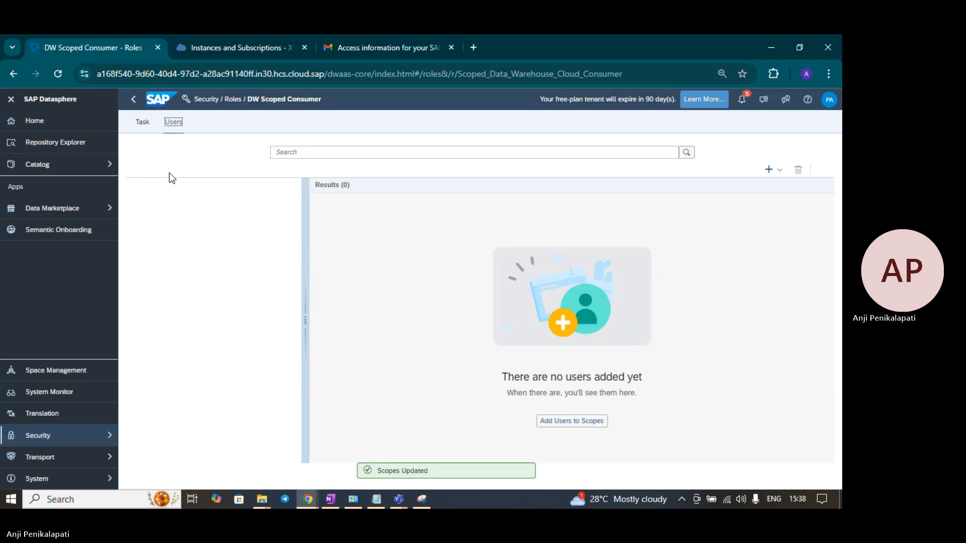
{"action": "left_click", "coordinate": [582, 421]}
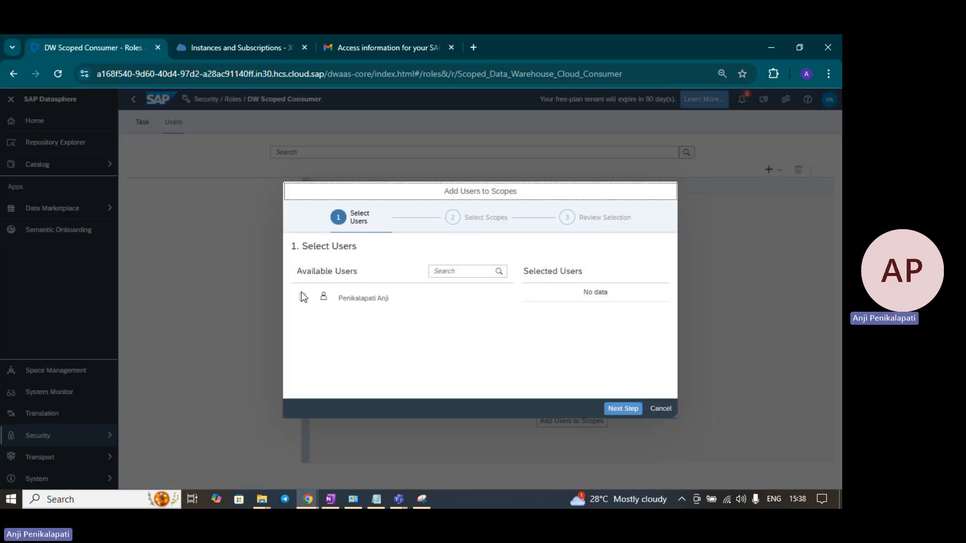
{"action": "left_click", "coordinate": [302, 297]}
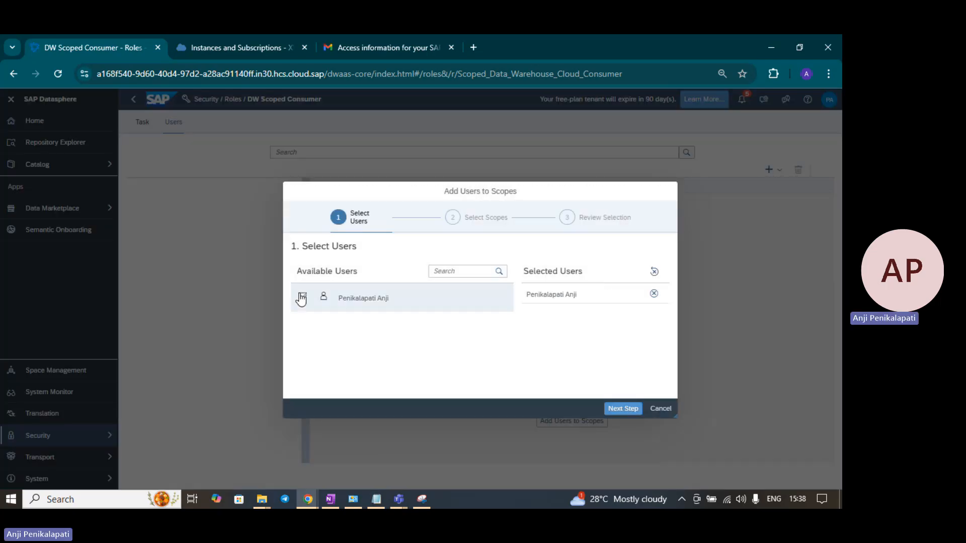
{"action": "left_click", "coordinate": [619, 416]}
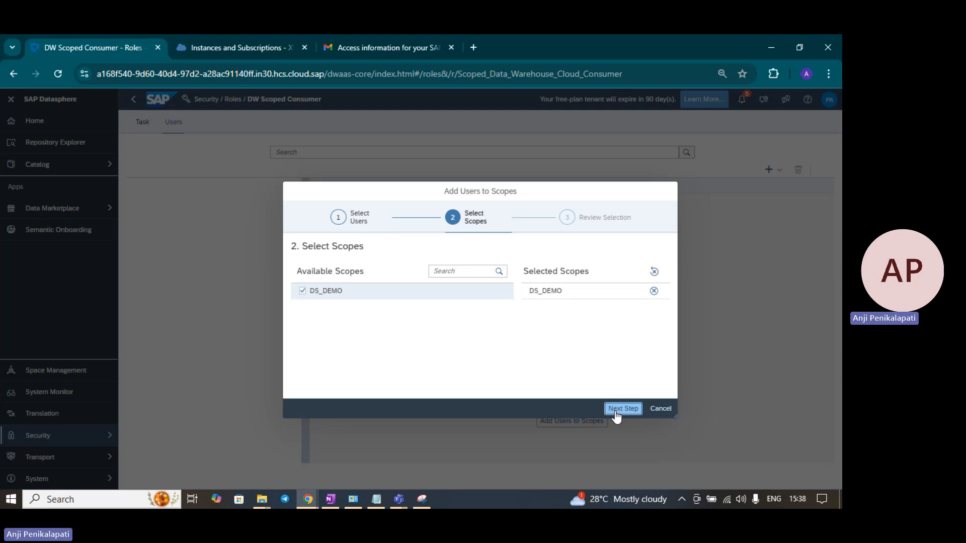
{"action": "left_click", "coordinate": [617, 410]}
{"action": "left_click", "coordinate": [629, 409]}
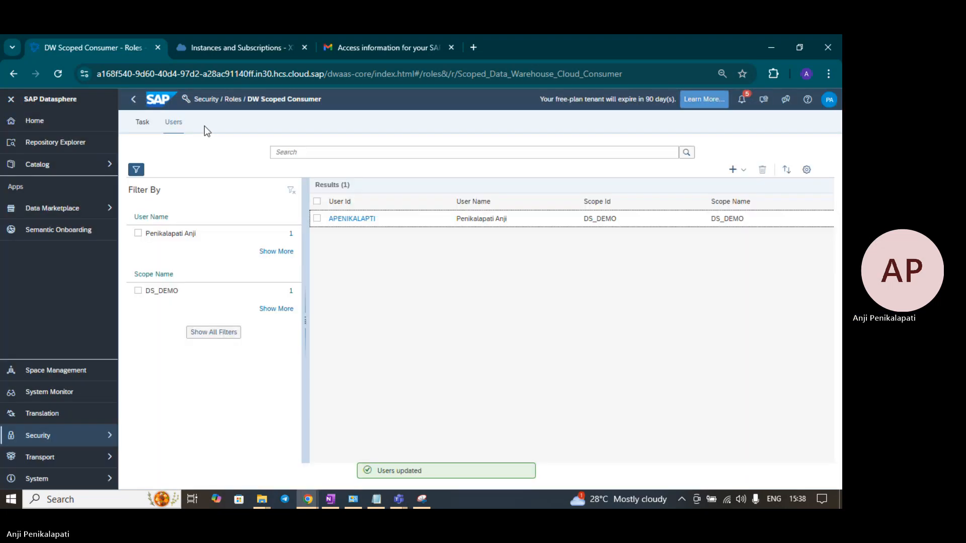
{"action": "left_click", "coordinate": [235, 100]}
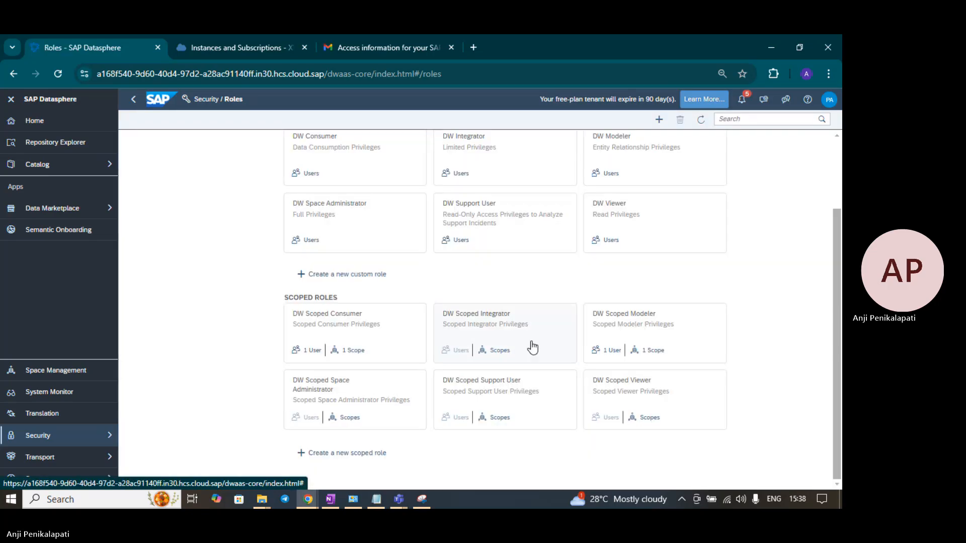
Assign the DS_DEMO space as a scope of the DW Scoped Integrator role and save it
{"action": "left_click", "coordinate": [511, 348]}
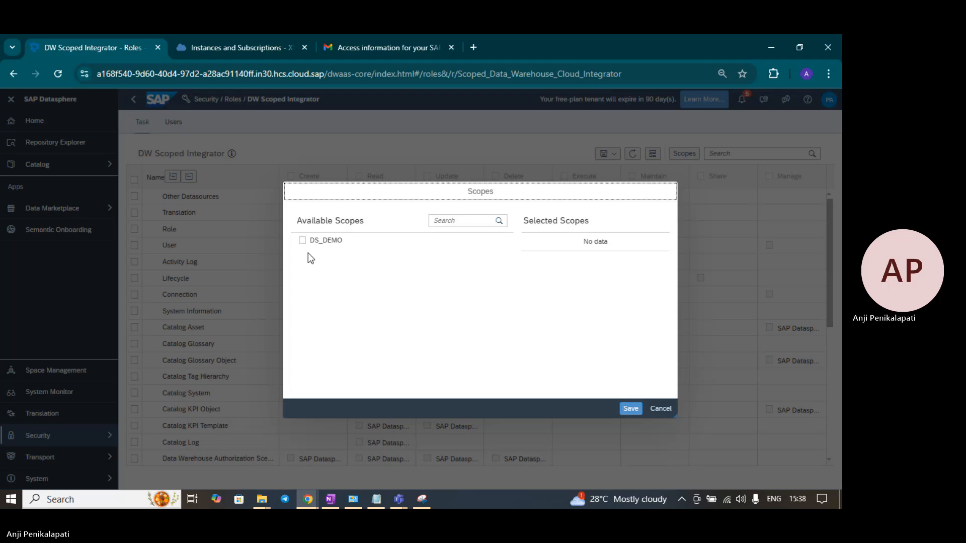
{"action": "left_click", "coordinate": [303, 241]}
{"action": "left_click", "coordinate": [636, 410]}
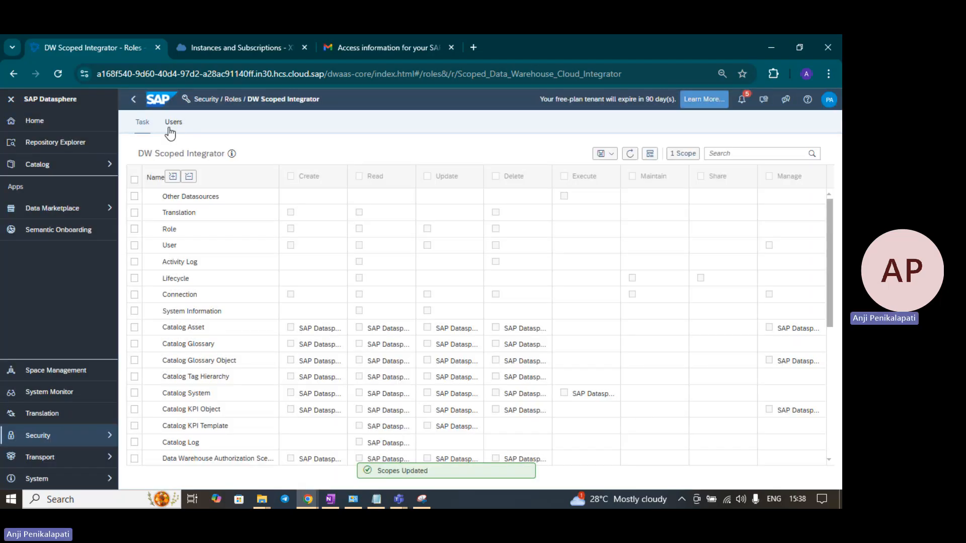
Add the available user to the DS_DEMO scope in the DW Scoped Integrator role, save, and return to the roles overview
{"action": "left_click", "coordinate": [174, 123]}
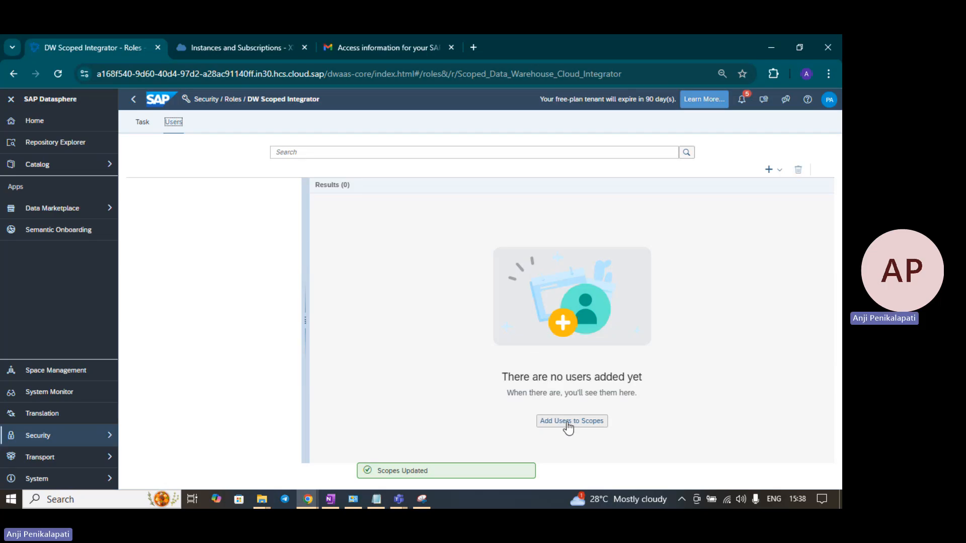
{"action": "left_click", "coordinate": [541, 420]}
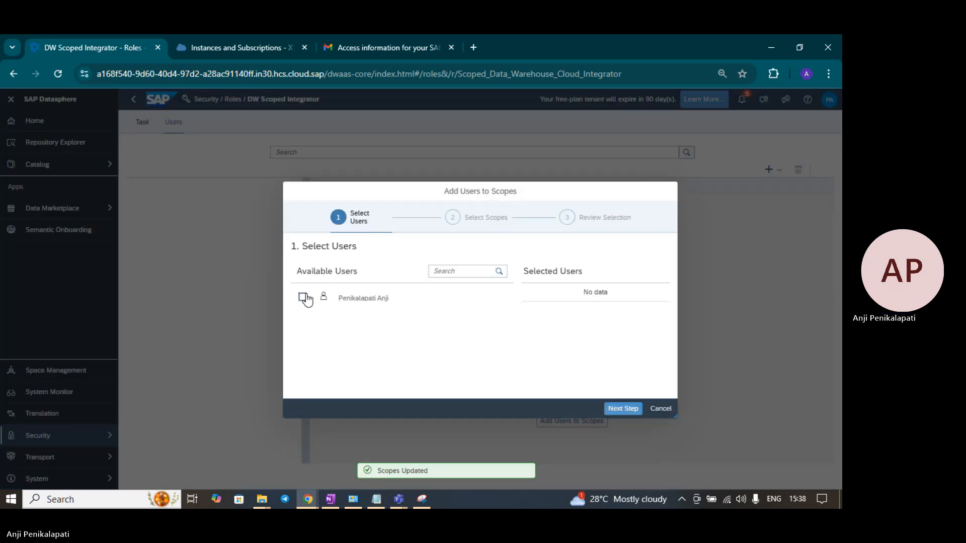
{"action": "left_click", "coordinate": [303, 297]}
{"action": "left_click", "coordinate": [622, 409]}
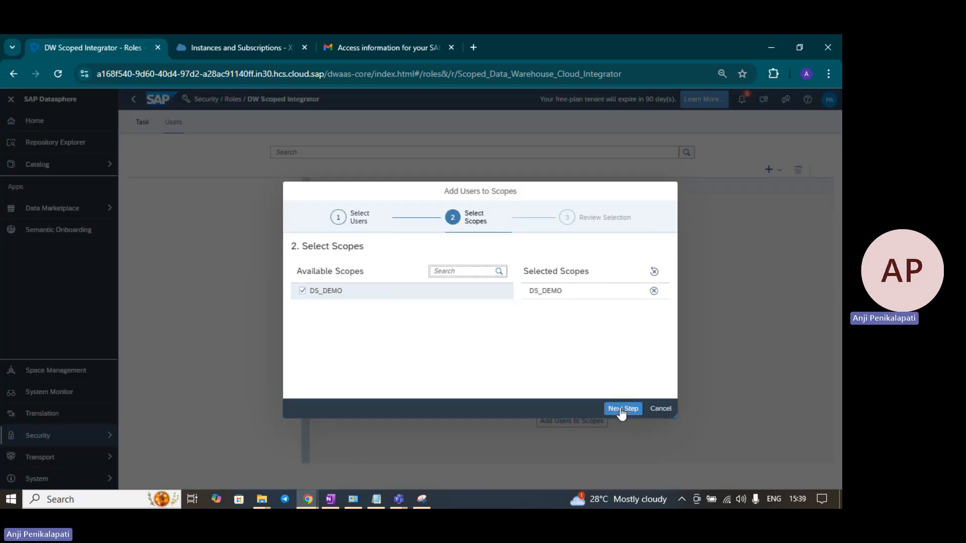
{"action": "left_click", "coordinate": [622, 409]}
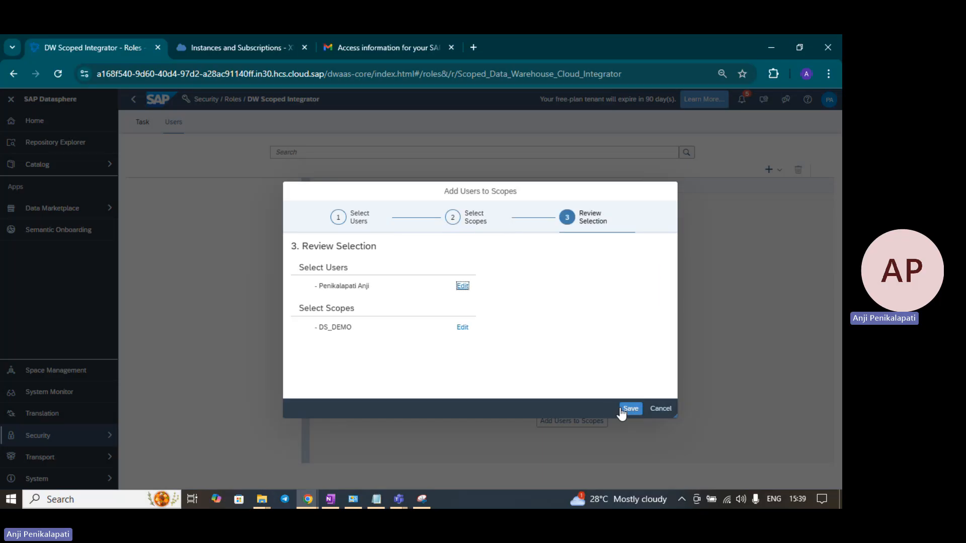
{"action": "left_click", "coordinate": [622, 410]}
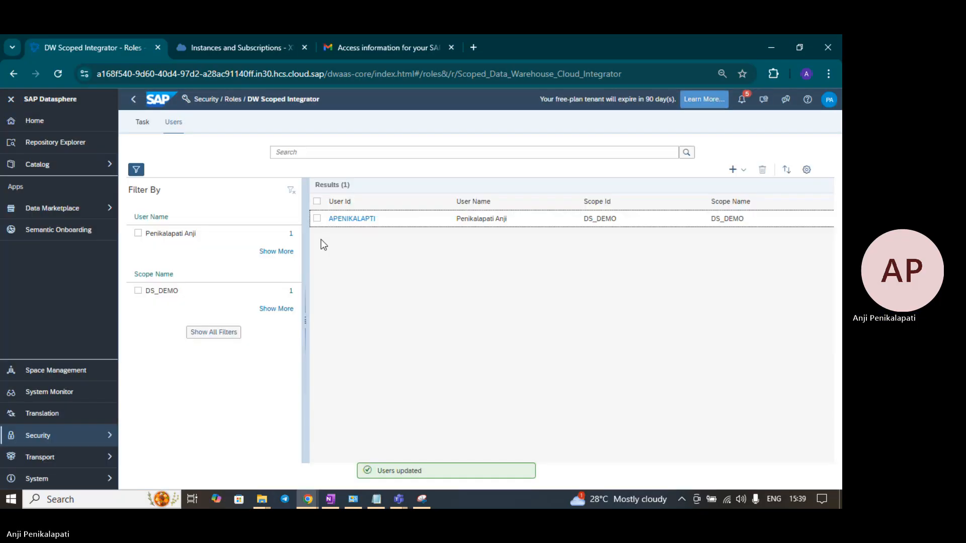
{"action": "left_click", "coordinate": [234, 100]}
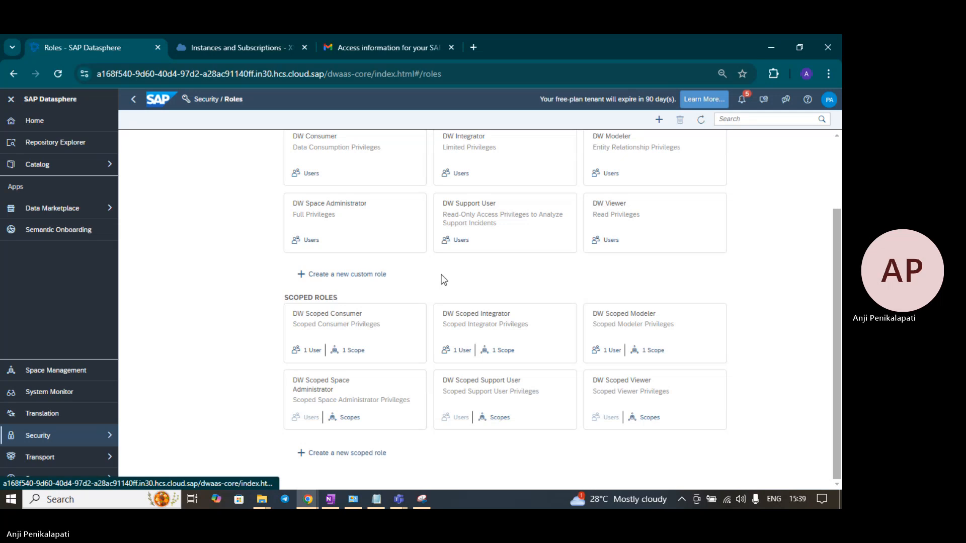
Assign the DS_DEMO space as a scope of the DW Scoped Space Administrator role and save it
{"action": "left_click", "coordinate": [346, 419]}
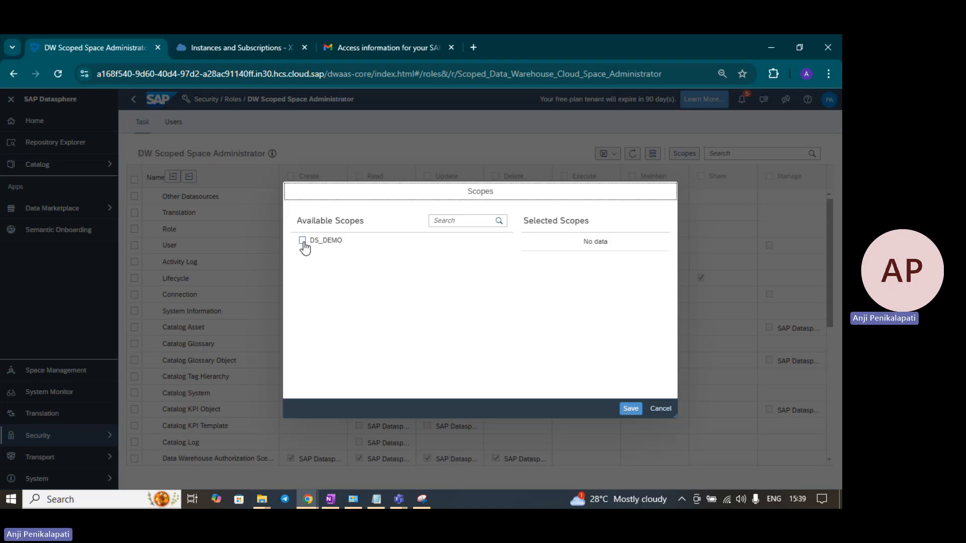
{"action": "left_click", "coordinate": [302, 241]}
{"action": "left_click", "coordinate": [630, 408]}
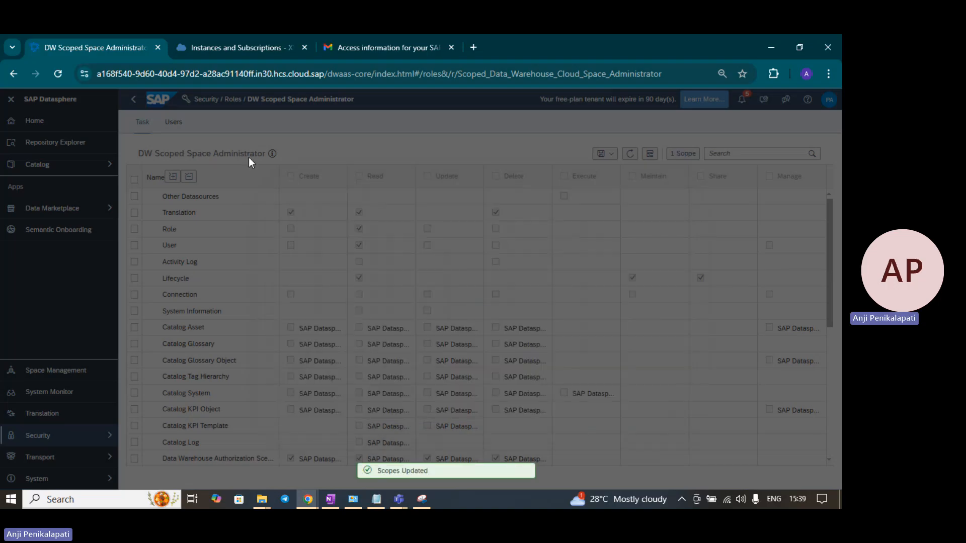
Add the available user to the DS_DEMO scope in the DW Scoped Space Administrator role, save, and return to the roles overview
{"action": "left_click", "coordinate": [175, 123]}
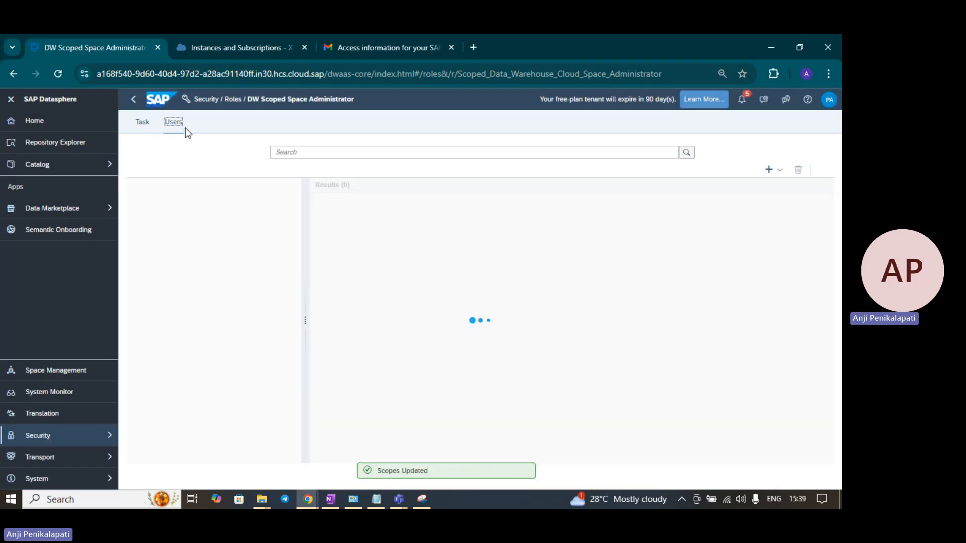
{"action": "left_click", "coordinate": [547, 420]}
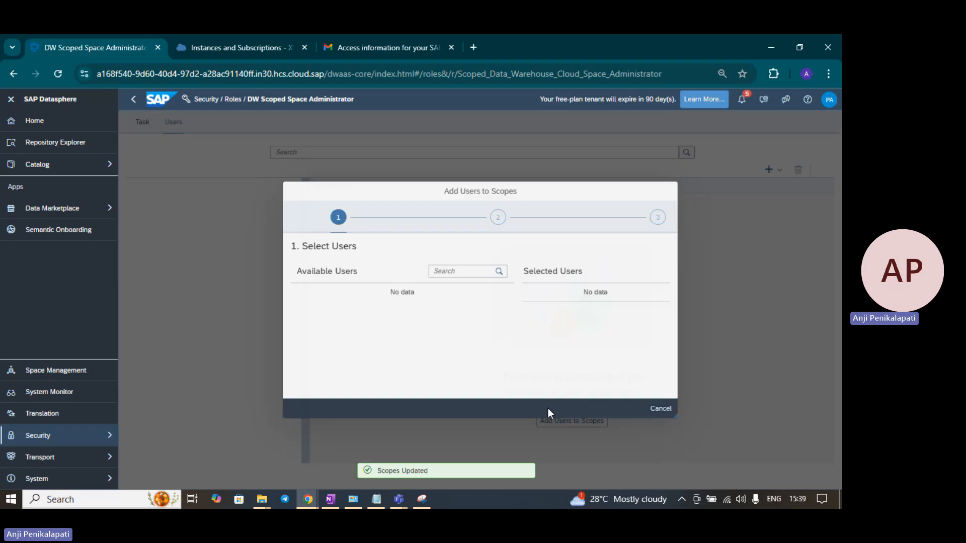
{"action": "left_click", "coordinate": [303, 297]}
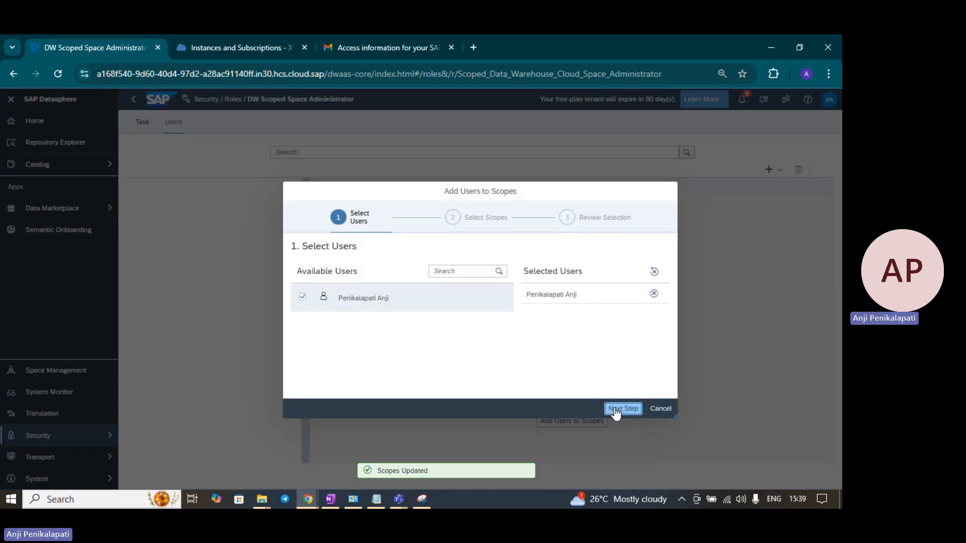
{"action": "left_click", "coordinate": [616, 412]}
{"action": "left_click", "coordinate": [616, 412]}
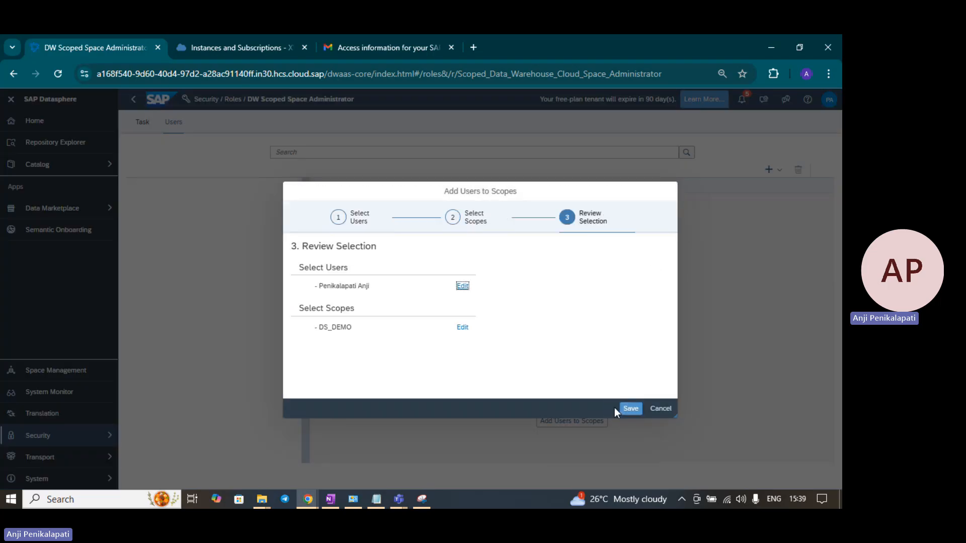
{"action": "left_click", "coordinate": [632, 409]}
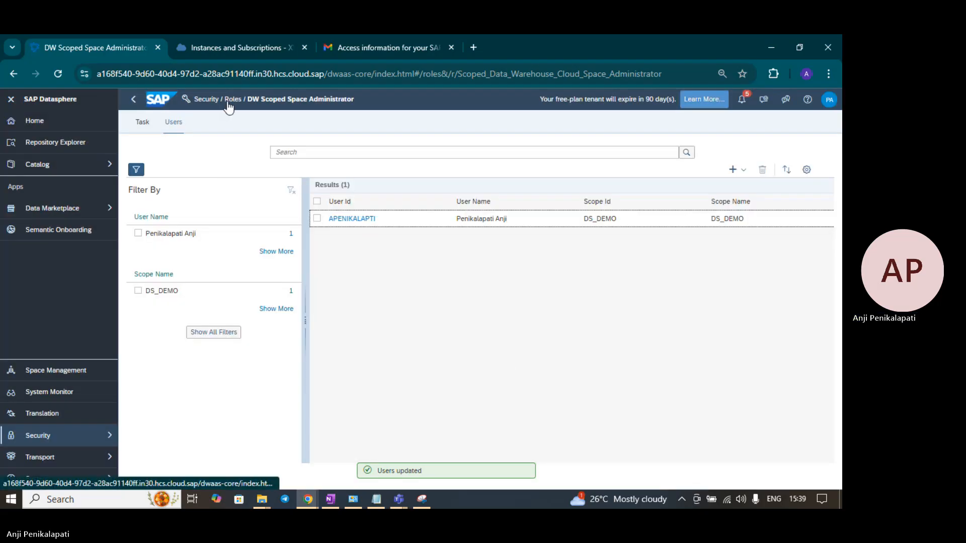
{"action": "left_click", "coordinate": [229, 103]}
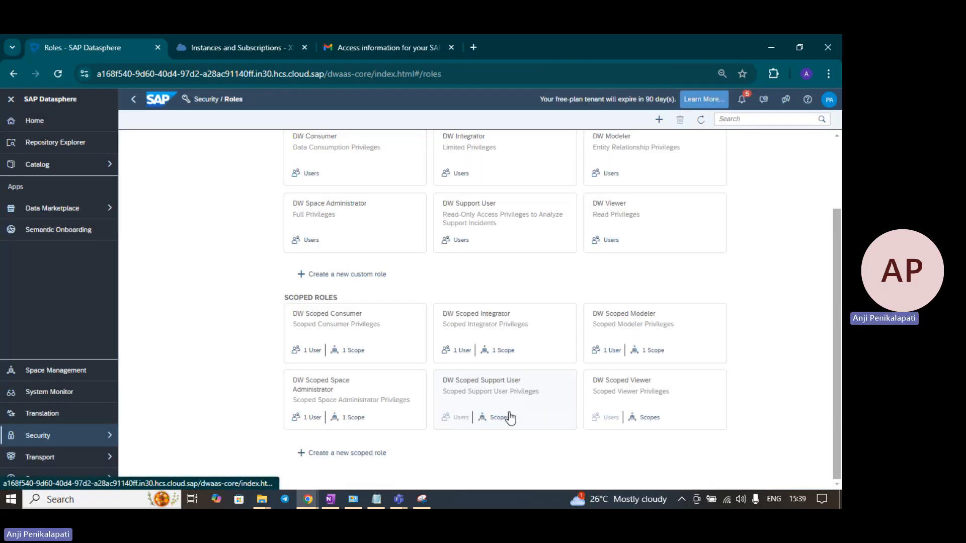
Assign the DS_DEMO space as a scope of the DW Scoped Support User role and save it
{"action": "left_click", "coordinate": [501, 419]}
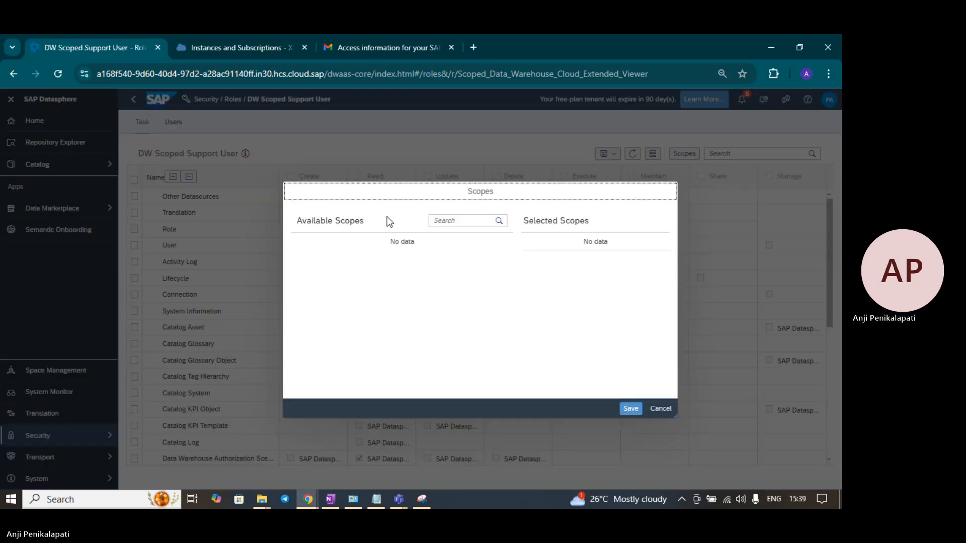
{"action": "left_click", "coordinate": [303, 240]}
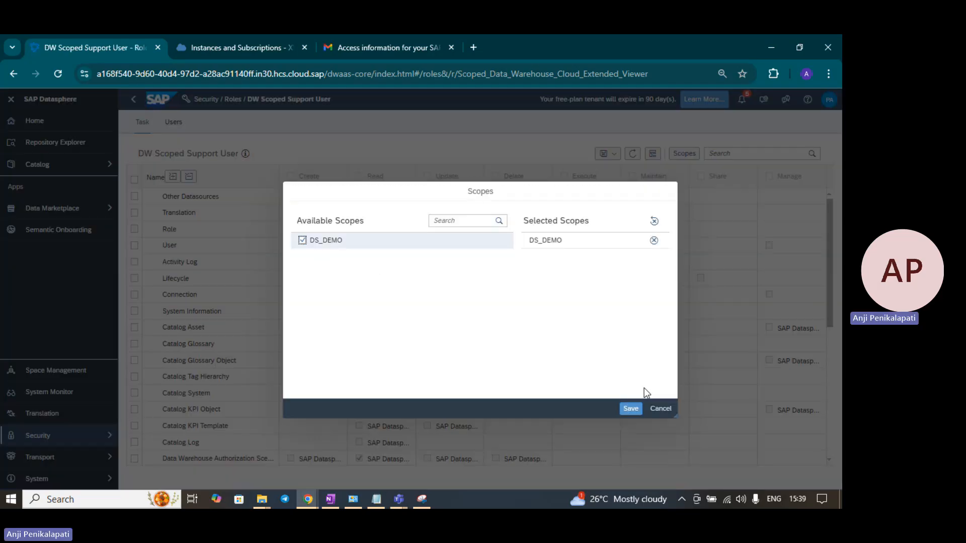
{"action": "left_click", "coordinate": [632, 409]}
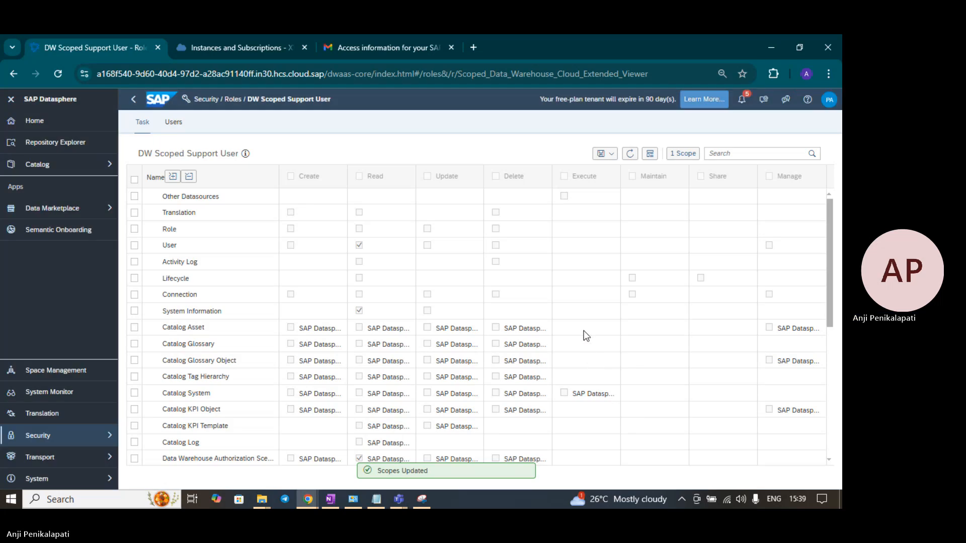
Add the available user to the DS_DEMO scope in the DW Scoped Support User role, save, and return to the roles overview
{"action": "left_click", "coordinate": [174, 122]}
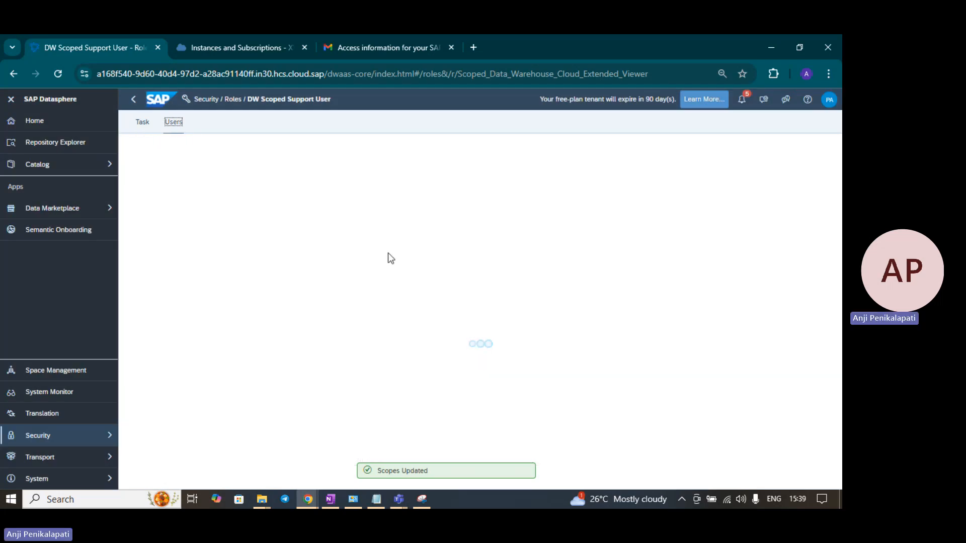
{"action": "left_click", "coordinate": [589, 420]}
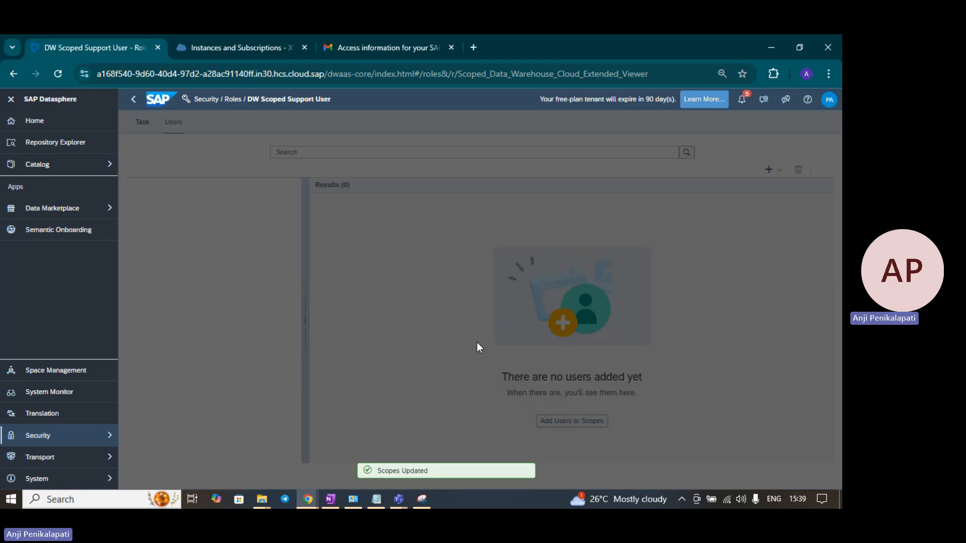
{"action": "left_click", "coordinate": [302, 297]}
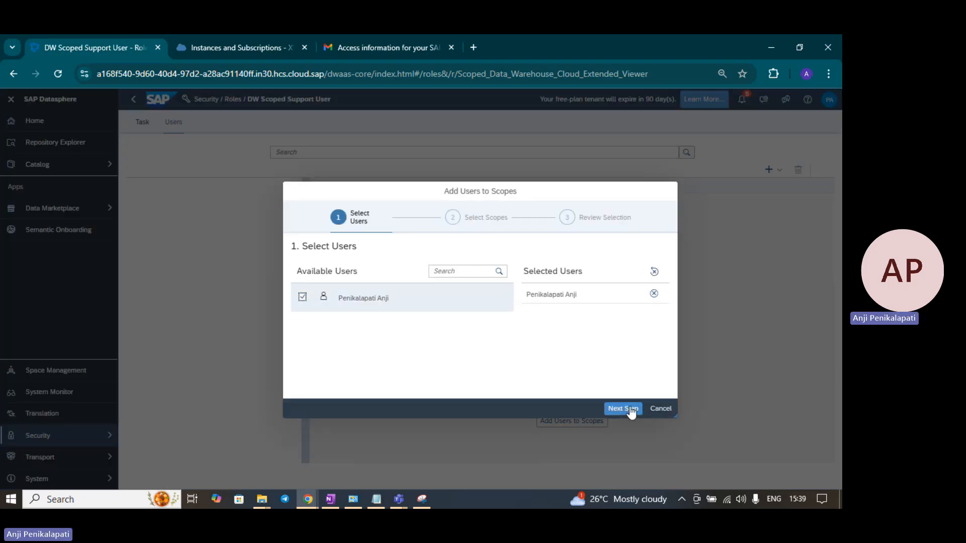
{"action": "left_click", "coordinate": [631, 411]}
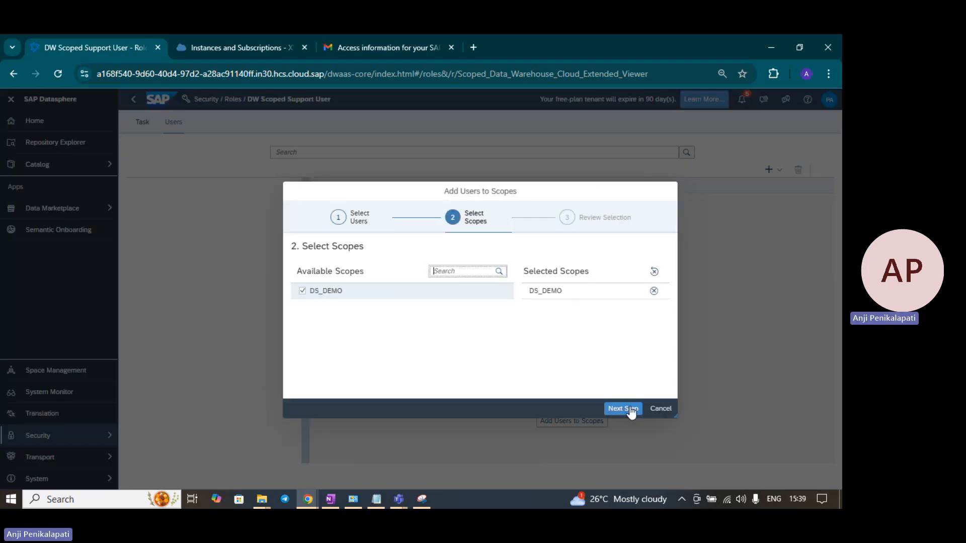
{"action": "left_click", "coordinate": [631, 410]}
{"action": "left_click", "coordinate": [631, 410]}
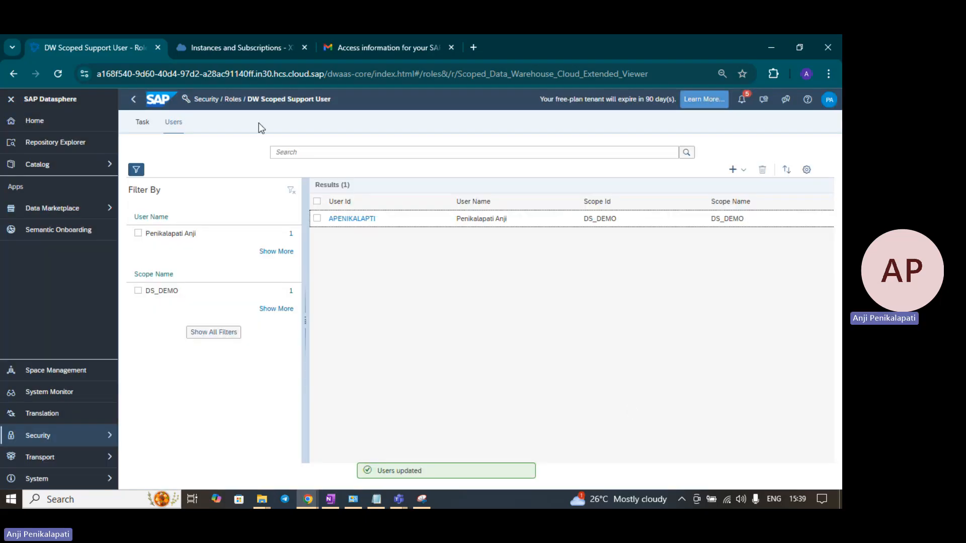
{"action": "left_click", "coordinate": [233, 99]}
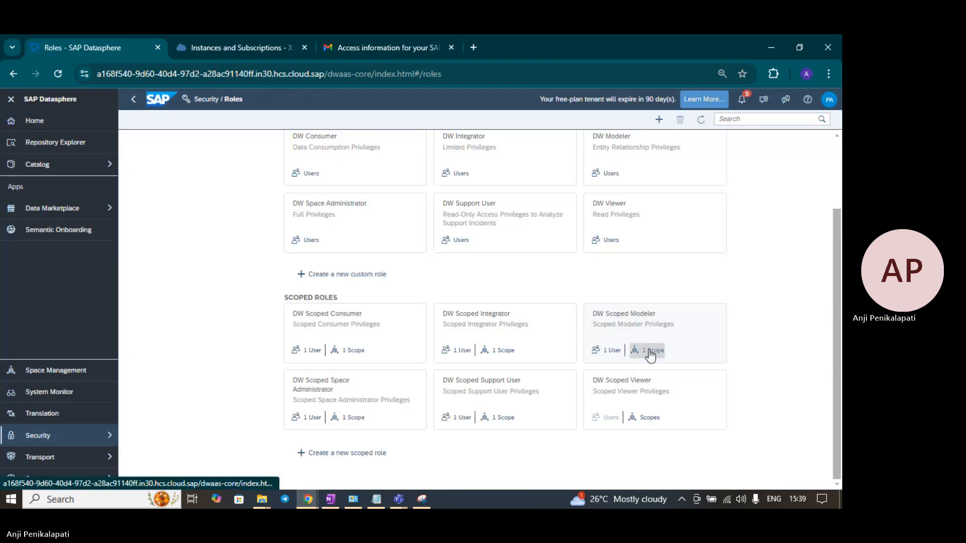
Assign the DS_DEMO space as a scope of the DW Scoped Viewer role and save it
{"action": "left_click", "coordinate": [652, 418]}
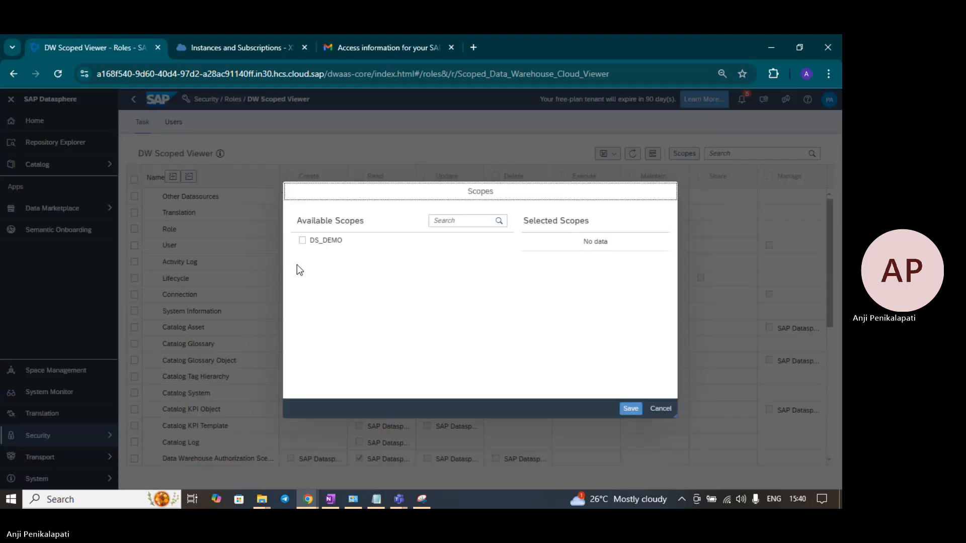
{"action": "left_click", "coordinate": [302, 241]}
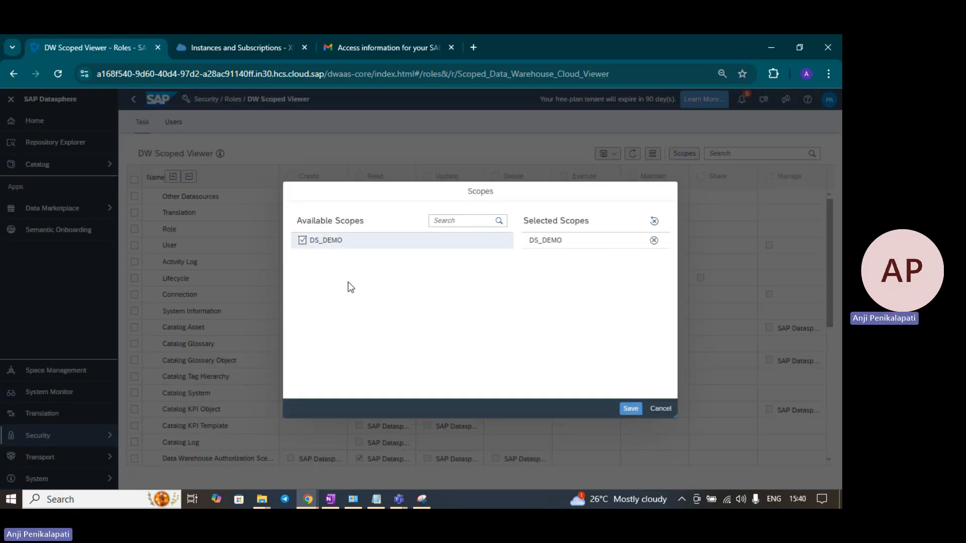
{"action": "left_click", "coordinate": [625, 410]}
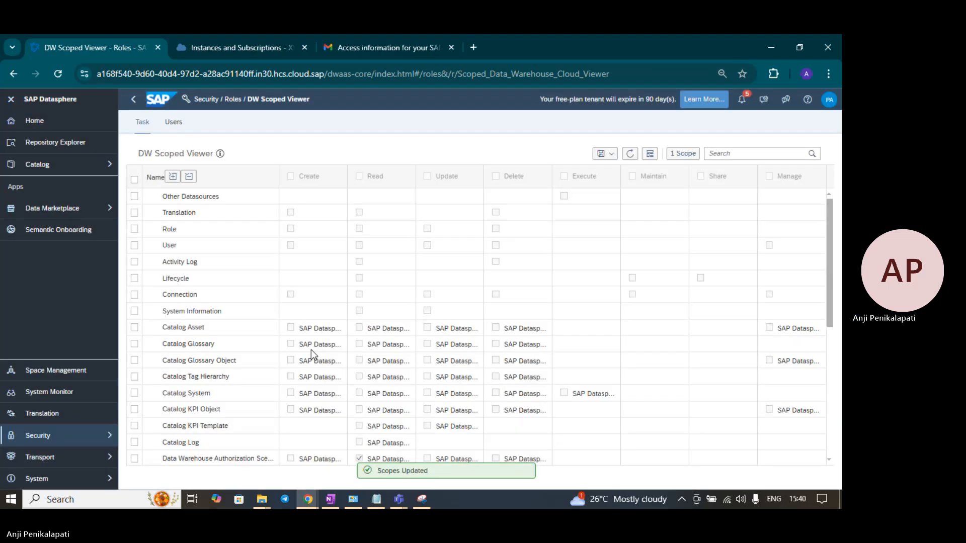
Add the available user to the DS_DEMO scope in the DW Scoped Viewer role, save, and return to the roles overview
{"action": "left_click", "coordinate": [175, 127]}
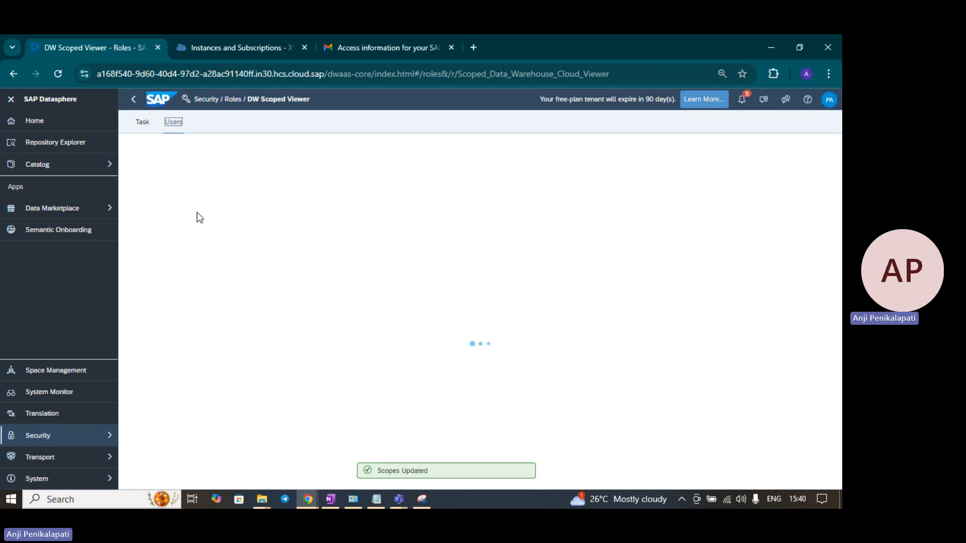
{"action": "left_click", "coordinate": [566, 423]}
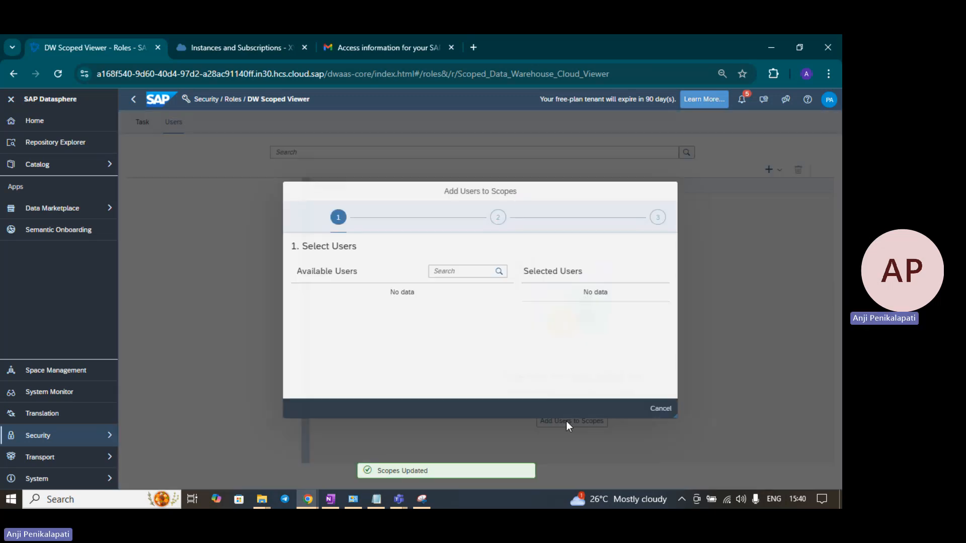
{"action": "left_click", "coordinate": [302, 297]}
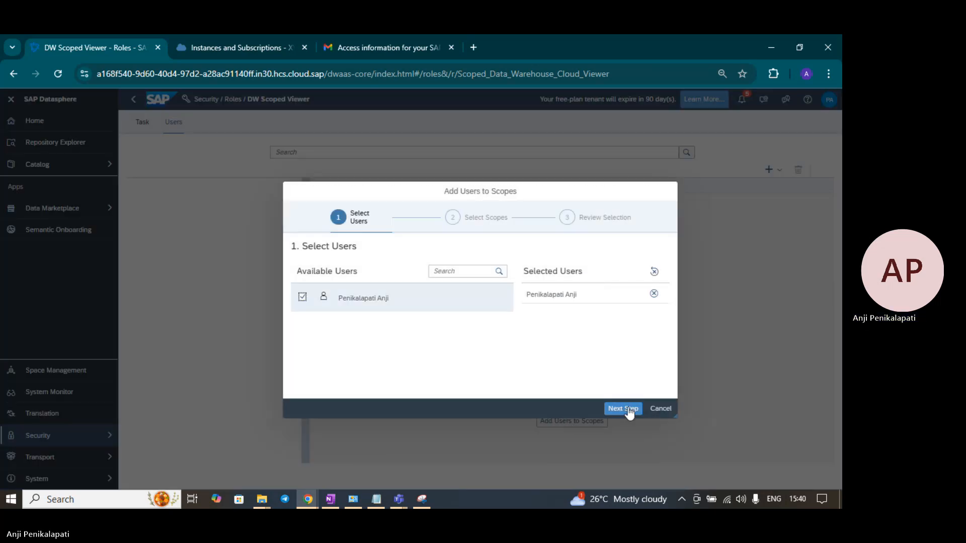
{"action": "left_click", "coordinate": [628, 409]}
{"action": "left_click", "coordinate": [628, 409]}
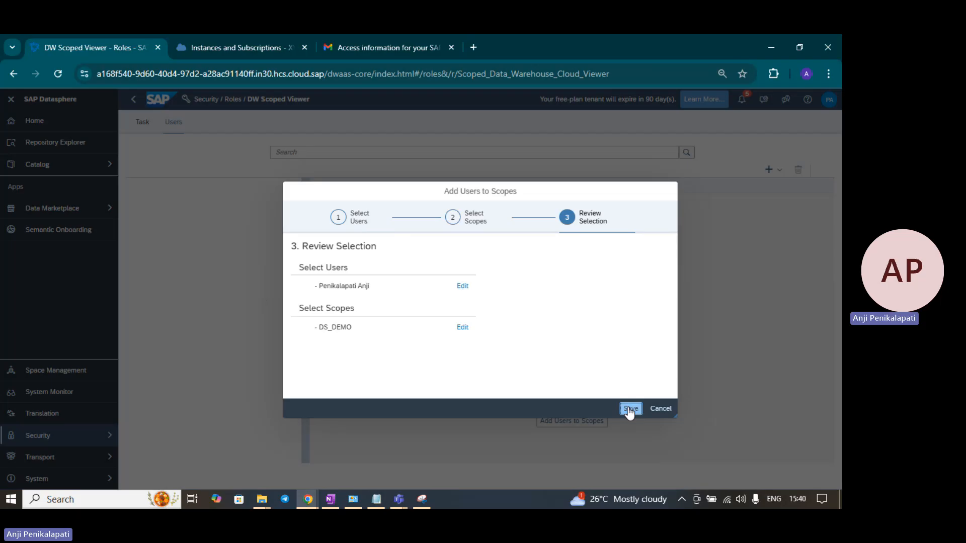
{"action": "left_click", "coordinate": [628, 409]}
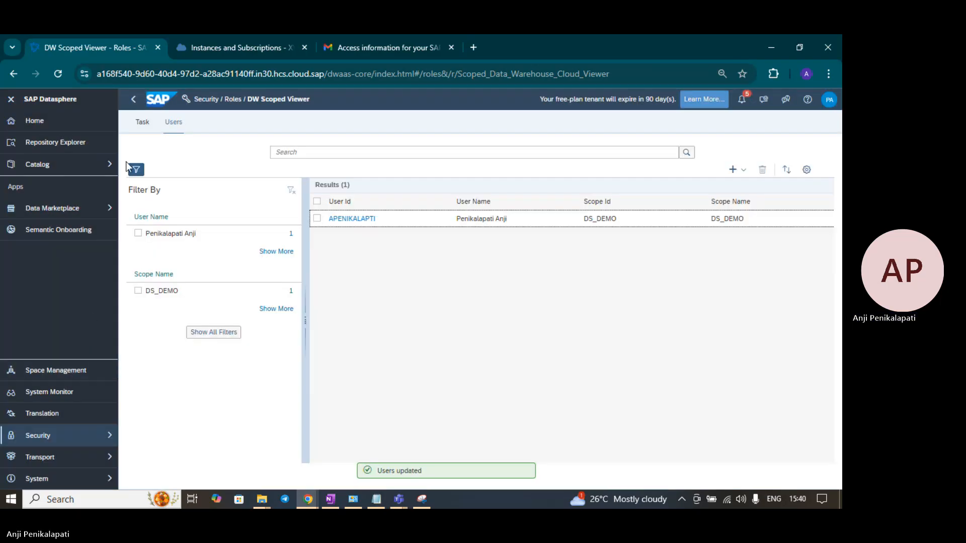
{"action": "left_click", "coordinate": [232, 99]}
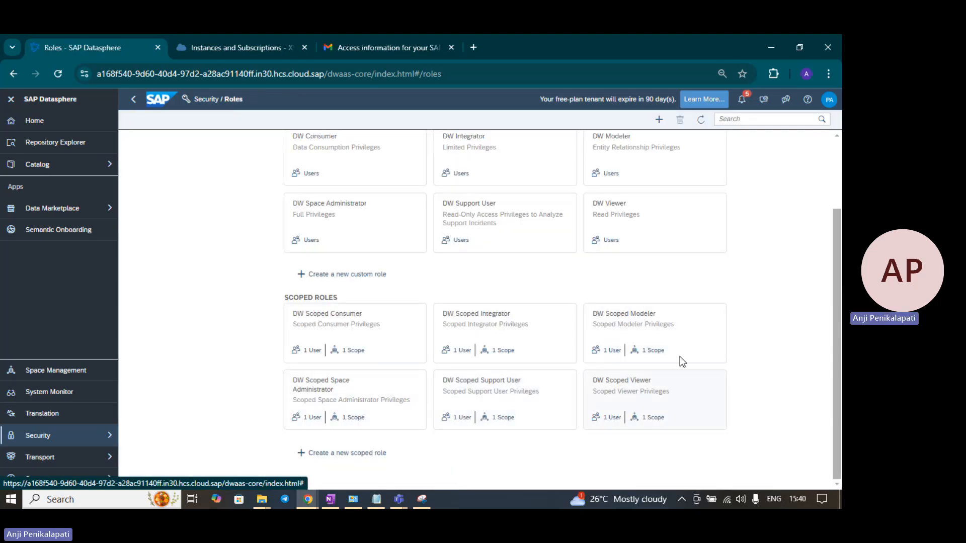
Open the DS_DEMO space in Space Management and examine its user assignment, scoped roles and remaining settings
{"action": "left_click", "coordinate": [52, 375]}
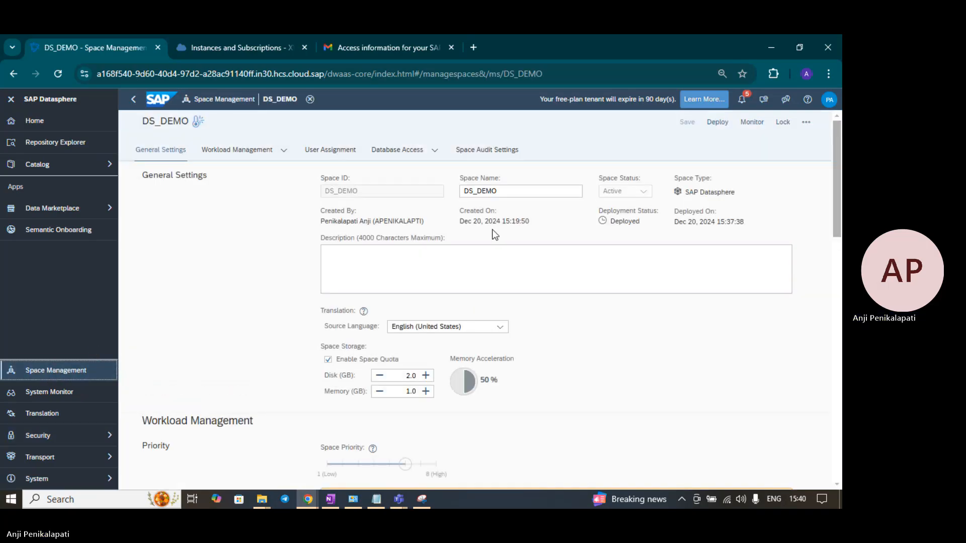
{"action": "scroll", "coordinate": [493, 229], "scroll_direction": "down", "scroll_amount": 5}
{"action": "scroll", "coordinate": [494, 234], "scroll_direction": "down", "scroll_amount": 1}
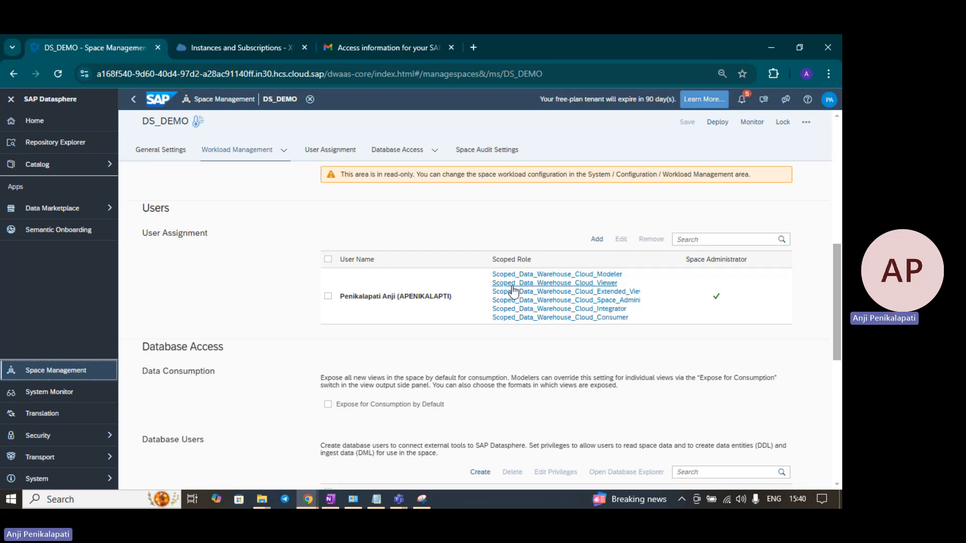
{"action": "scroll", "coordinate": [391, 317], "scroll_direction": "up", "scroll_amount": 4}
{"action": "scroll", "coordinate": [390, 316], "scroll_direction": "up", "scroll_amount": 3}
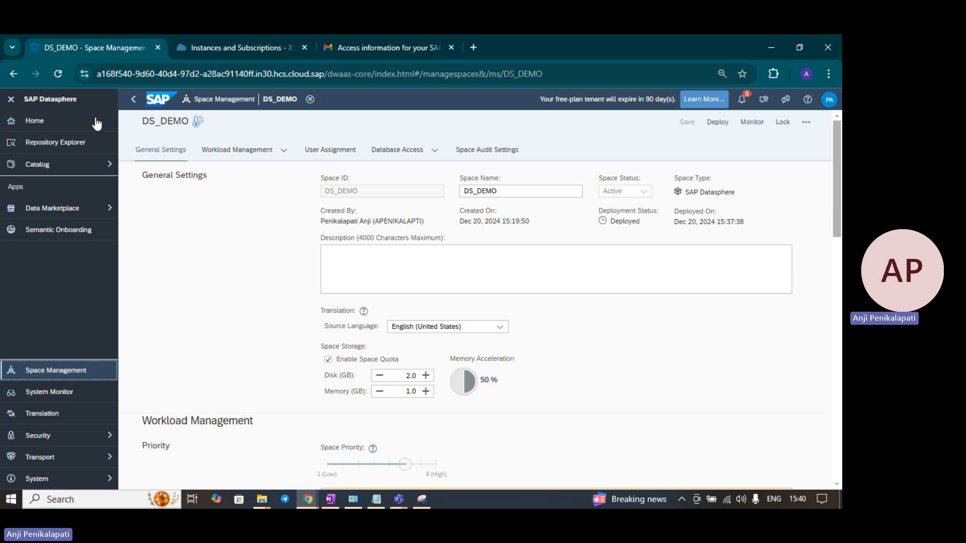
{"action": "scroll", "coordinate": [370, 338], "scroll_direction": "down", "scroll_amount": 10}
{"action": "scroll", "coordinate": [371, 341], "scroll_direction": "up", "scroll_amount": 6}
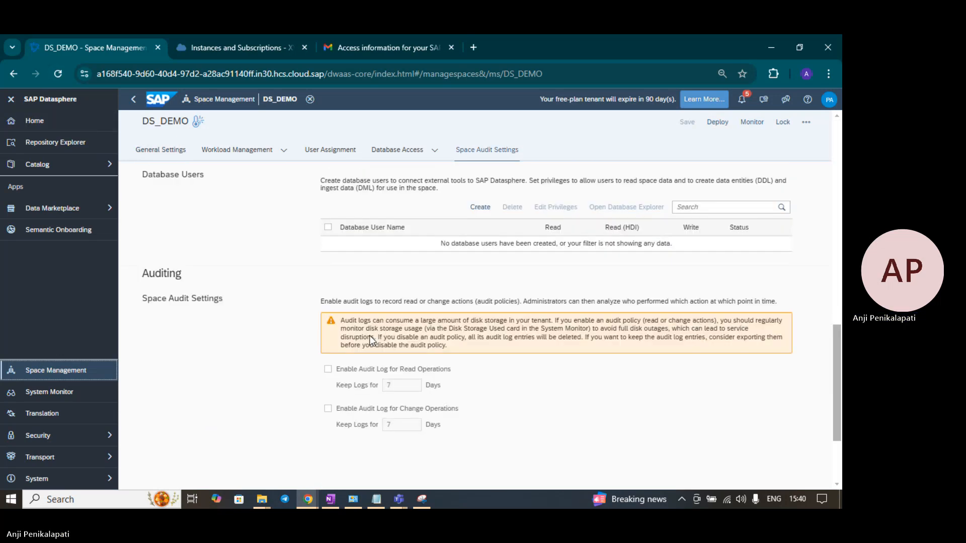
{"action": "scroll", "coordinate": [371, 341], "scroll_direction": "up", "scroll_amount": 6}
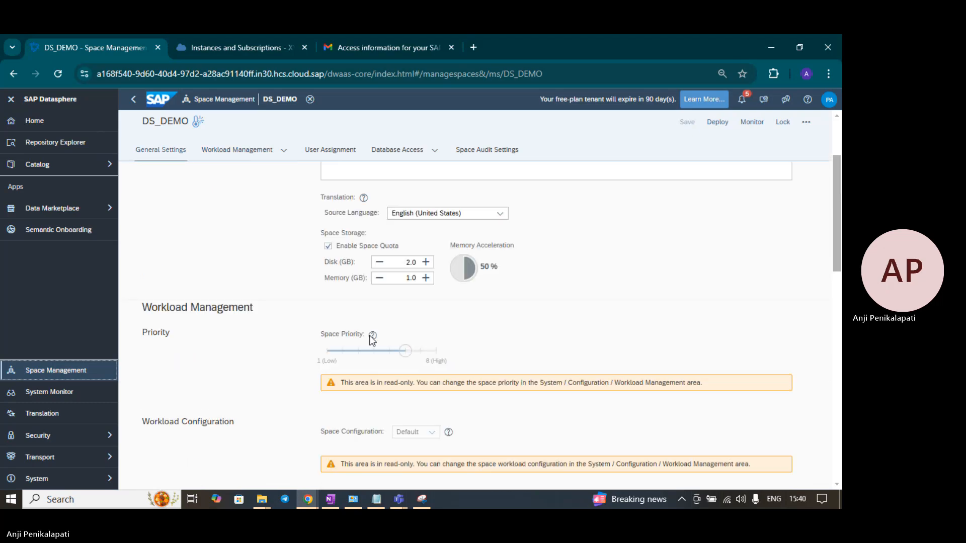
Reload the DS_DEMO space page, expand the side navigation, and go to the space's connection settings
{"action": "left_click", "coordinate": [58, 75]}
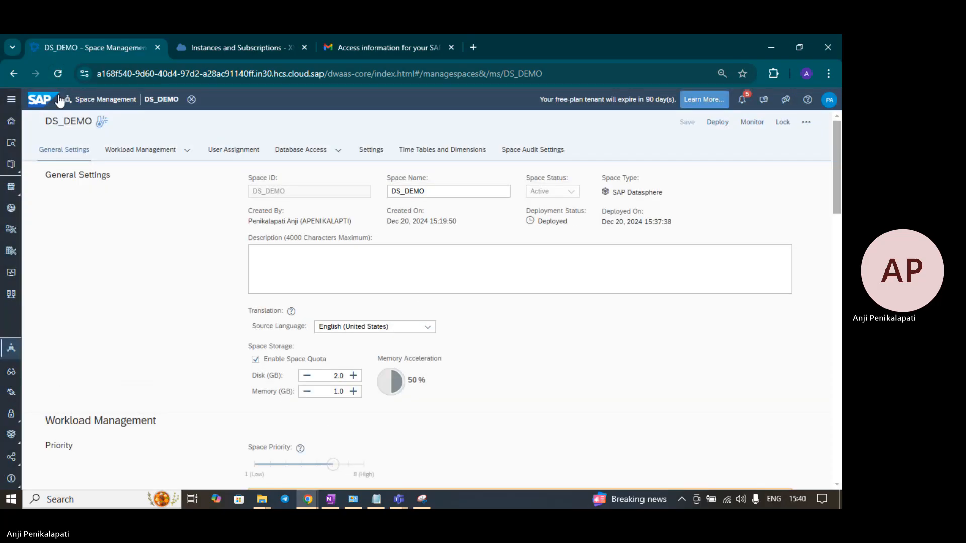
{"action": "left_click", "coordinate": [9, 100]}
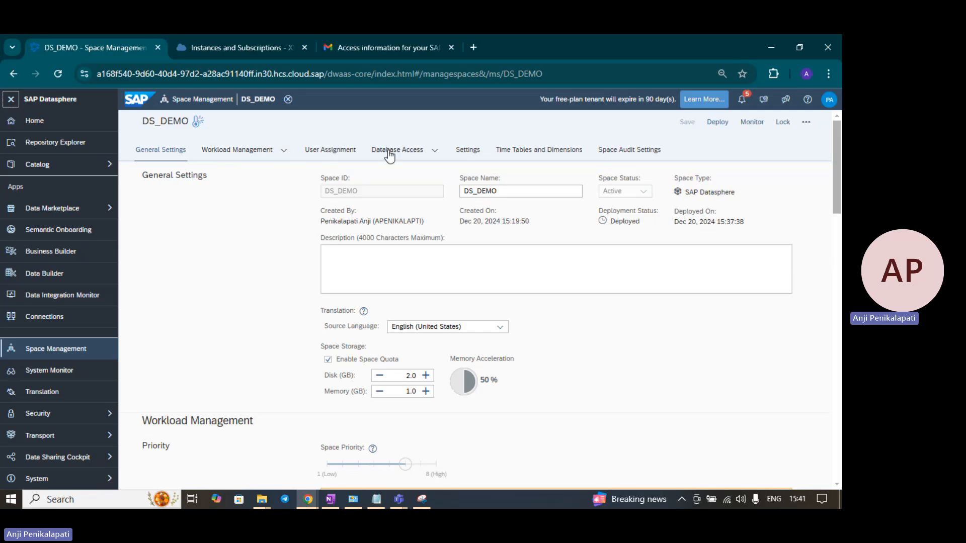
{"action": "left_click", "coordinate": [465, 152]}
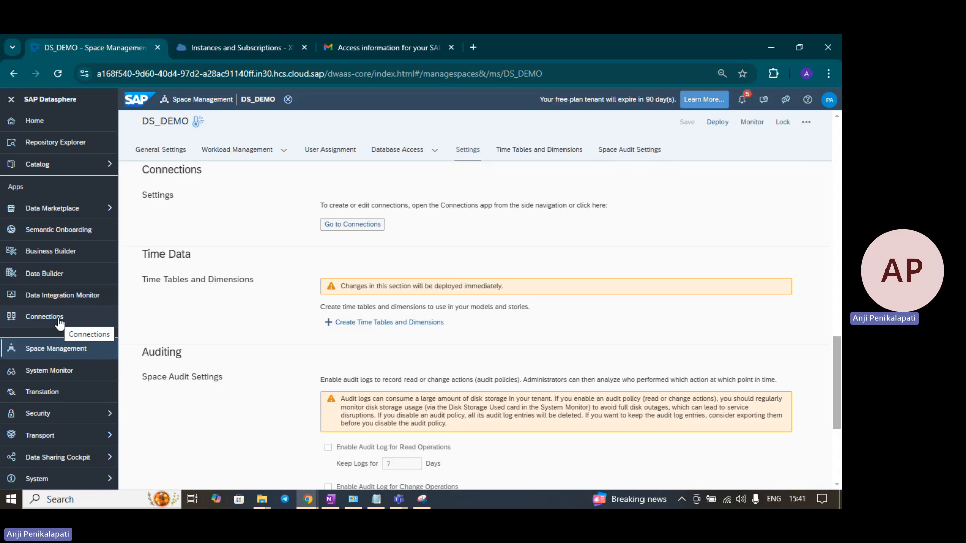
Start creating time tables and dimensions for the DS_DEMO space, with From Year 2020 and To Year 2030
{"action": "left_click", "coordinate": [537, 150]}
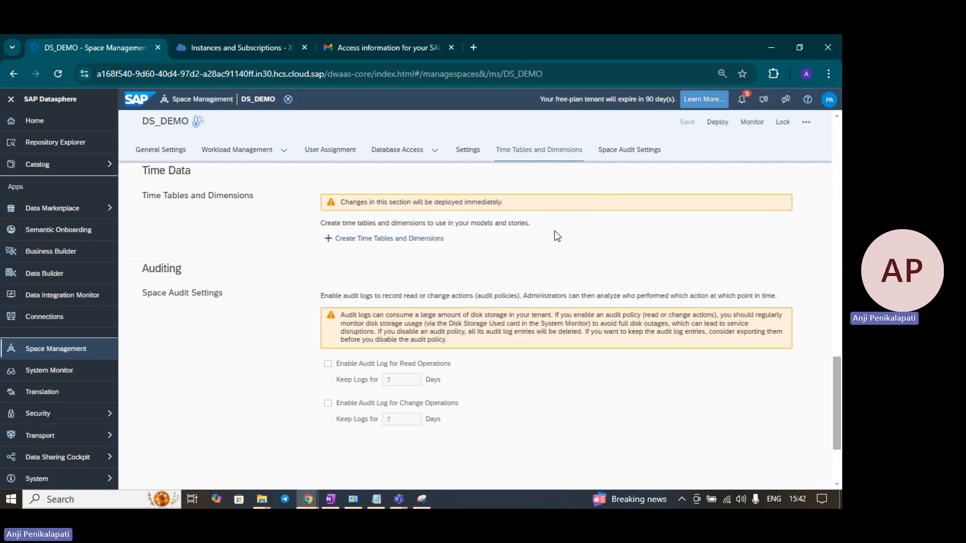
{"action": "left_click", "coordinate": [346, 242]}
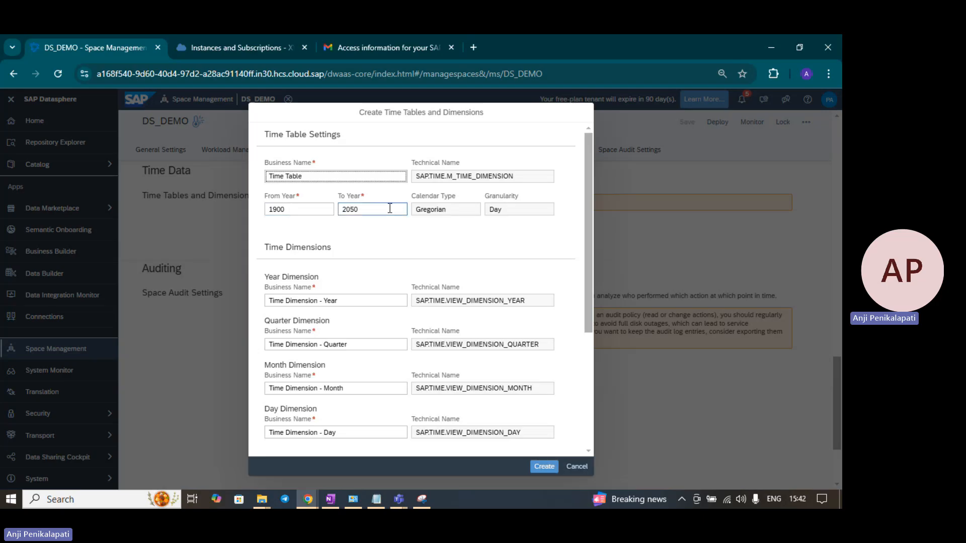
{"action": "left_click", "coordinate": [294, 208]}
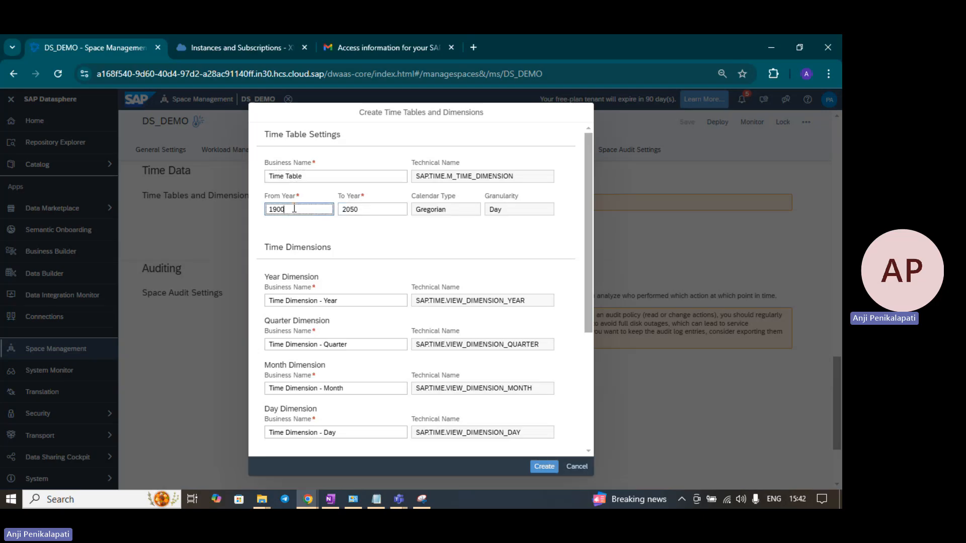
{"action": "left_click_drag", "start_coordinate": [295, 209], "coordinate": [220, 208]}
{"action": "type", "text": "202"}
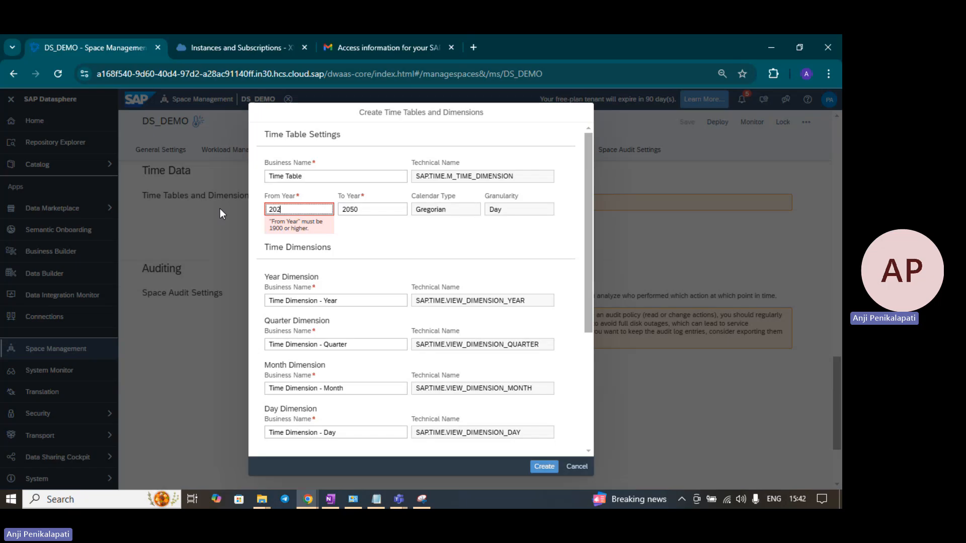
{"action": "type", "text": "0"}
{"action": "left_click", "coordinate": [373, 206]}
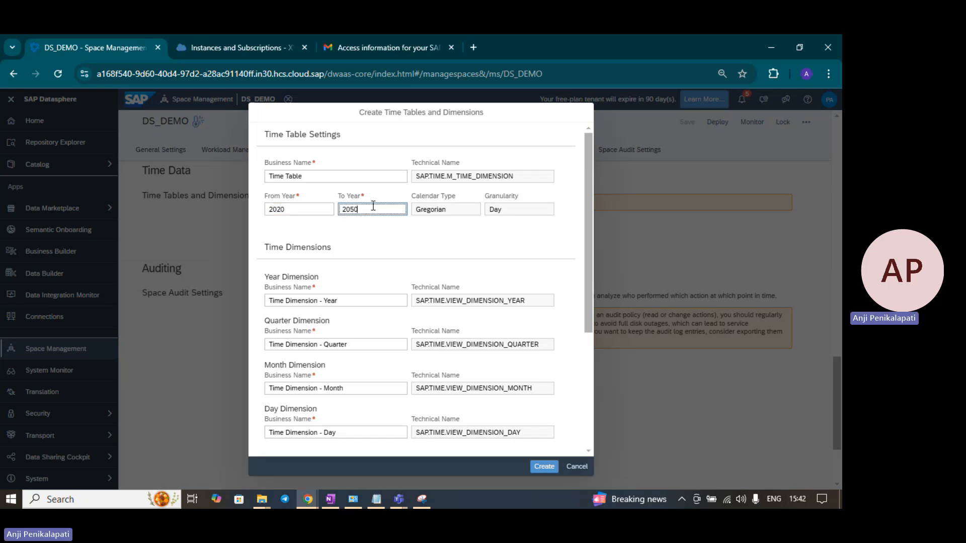
{"action": "key", "text": "BackSpace"}
{"action": "key", "text": "BackSpace"}
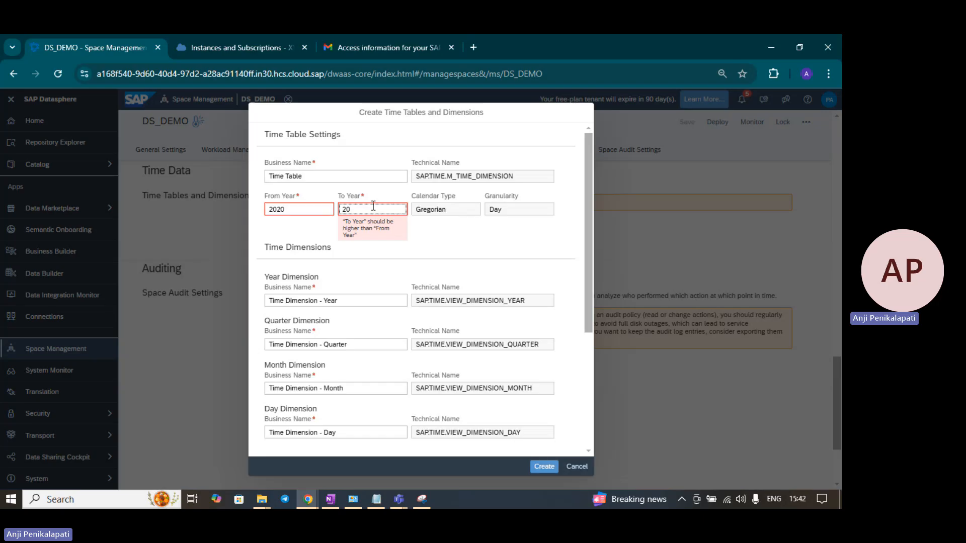
{"action": "type", "text": "30"}
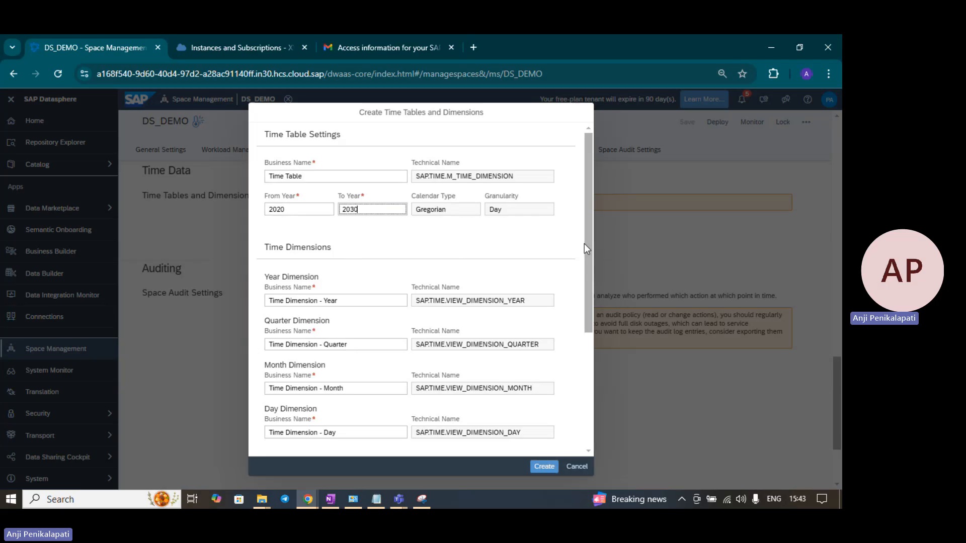
Review the business names of the year, quarter, month and day dimensions and of the translation tables
{"action": "left_click_drag", "start_coordinate": [590, 231], "coordinate": [592, 262]}
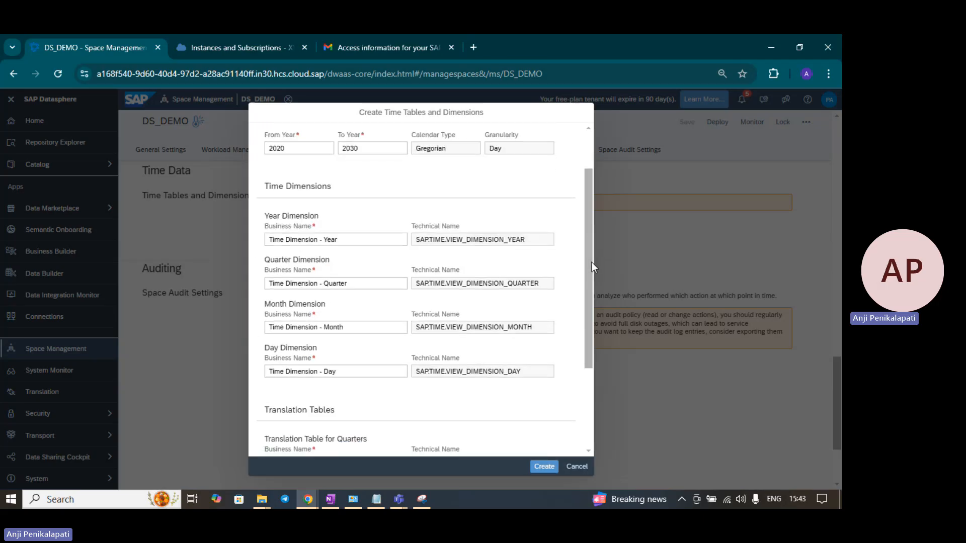
{"action": "left_click", "coordinate": [269, 239]}
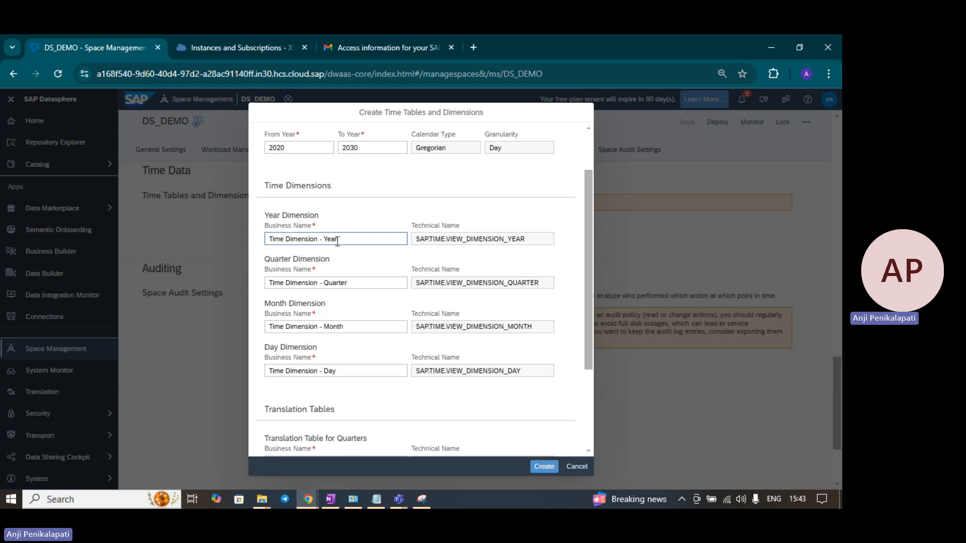
{"action": "left_click", "coordinate": [279, 282]}
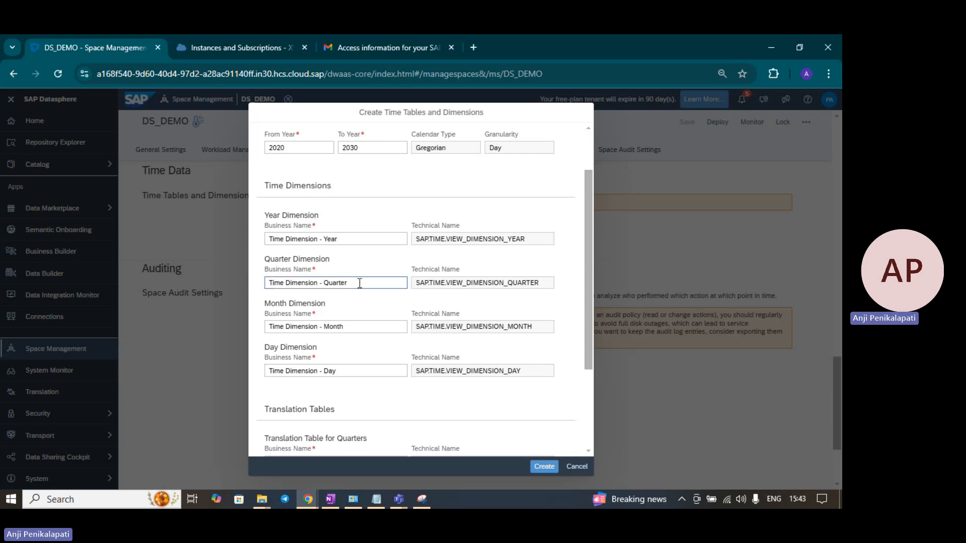
{"action": "left_click", "coordinate": [334, 326]}
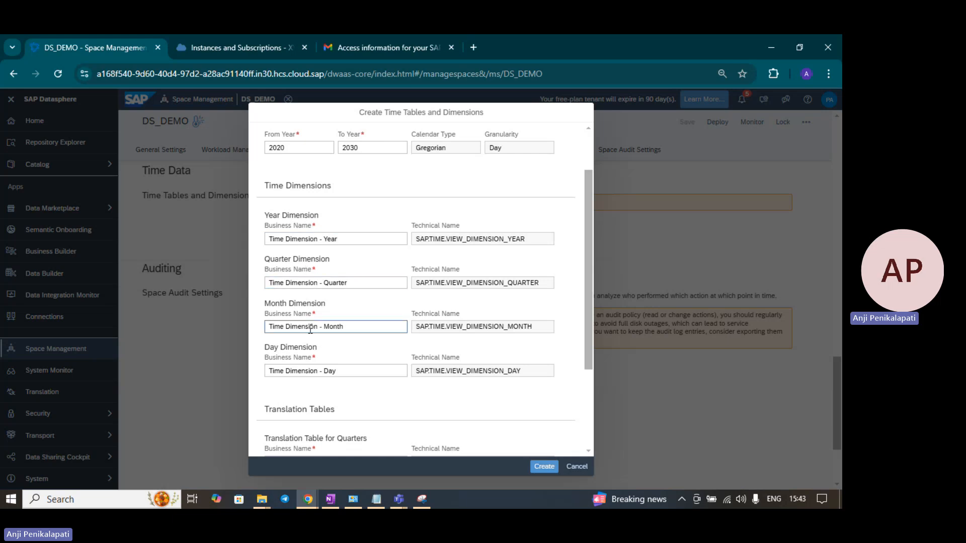
{"action": "left_click", "coordinate": [278, 370]}
{"action": "left_click_drag", "start_coordinate": [588, 270], "coordinate": [592, 362]}
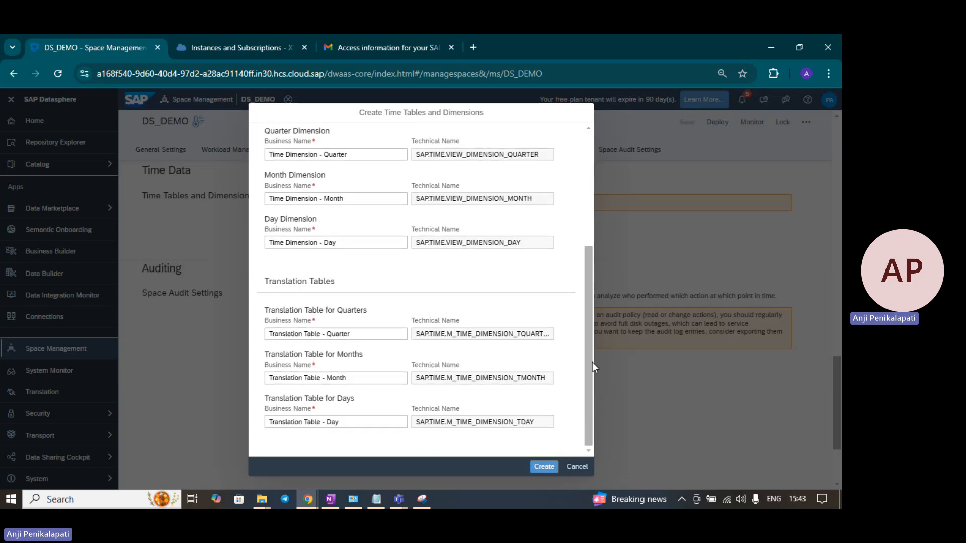
Check the translation table and dimension names, and create the time tables and dimensions for 2020 to 2030
{"action": "left_click", "coordinate": [264, 334]}
{"action": "left_click", "coordinate": [357, 377]}
{"action": "left_click", "coordinate": [353, 421]}
{"action": "left_click", "coordinate": [582, 316]}
{"action": "left_click_drag", "start_coordinate": [593, 391], "coordinate": [596, 336]}
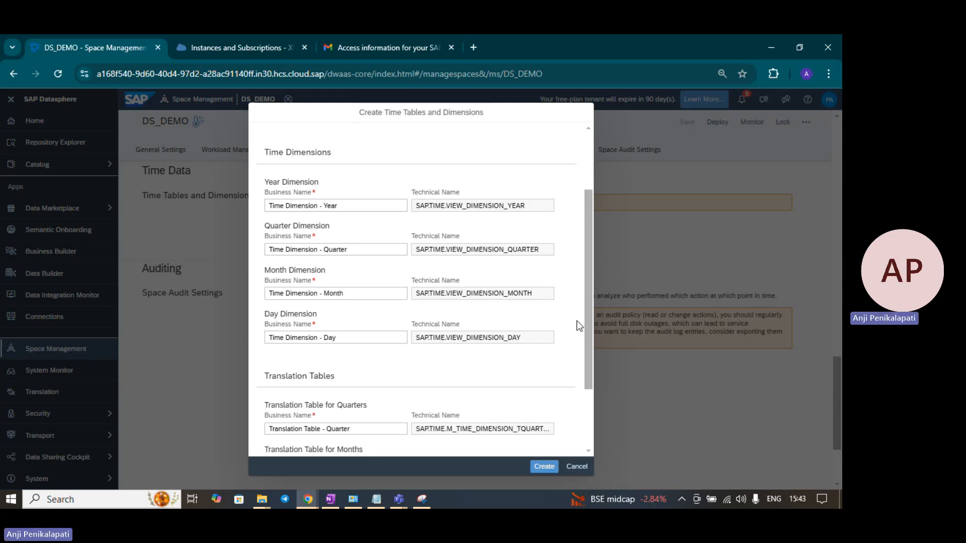
{"action": "left_click_drag", "start_coordinate": [591, 285], "coordinate": [610, 217]}
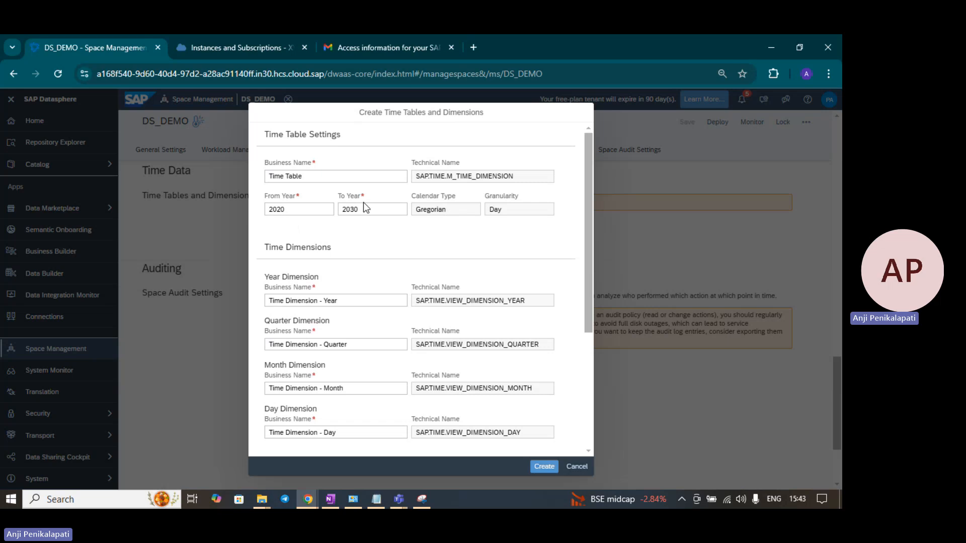
{"action": "left_click_drag", "start_coordinate": [586, 167], "coordinate": [591, 313]}
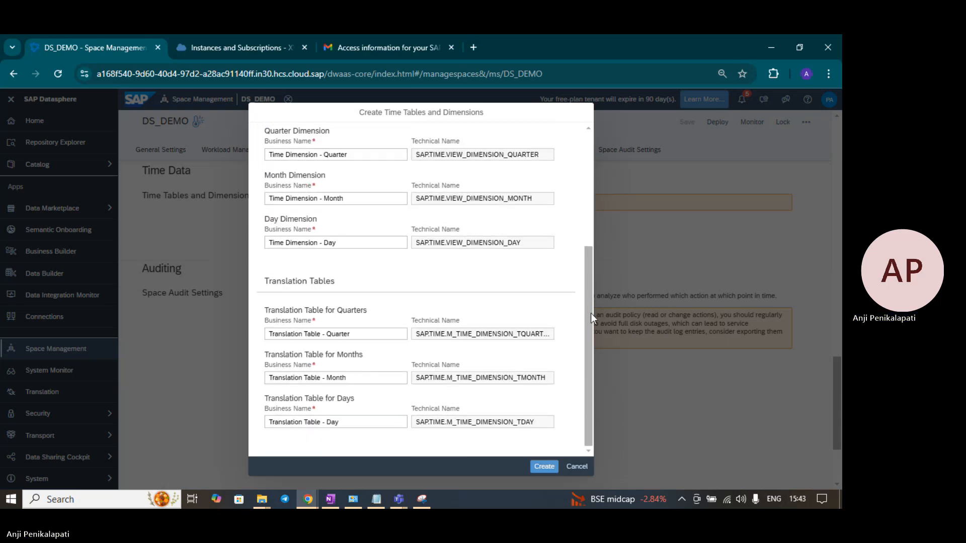
{"action": "left_click", "coordinate": [535, 468]}
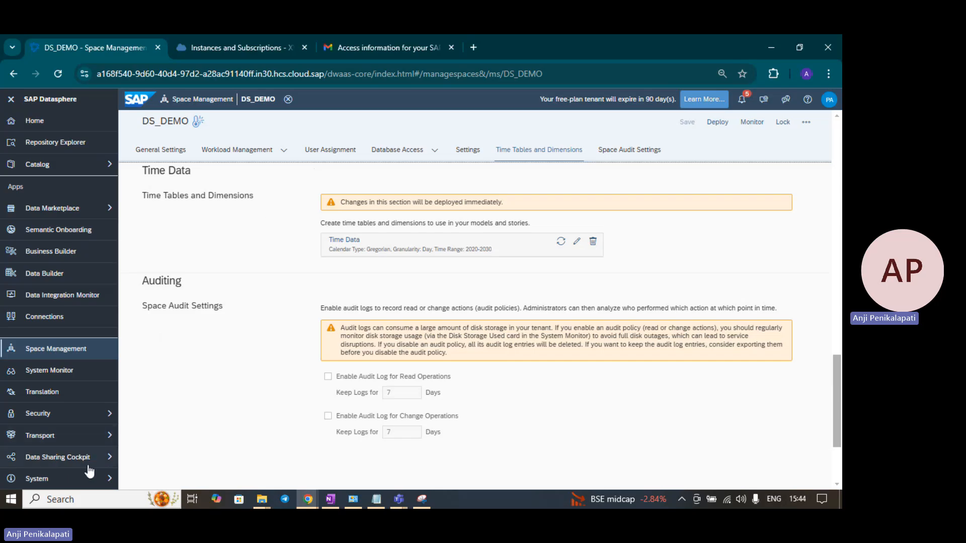
Review the DS_DEMO connection settings and time data definition without changing them, and return to the overview of all spaces
{"action": "left_click", "coordinate": [110, 414]}
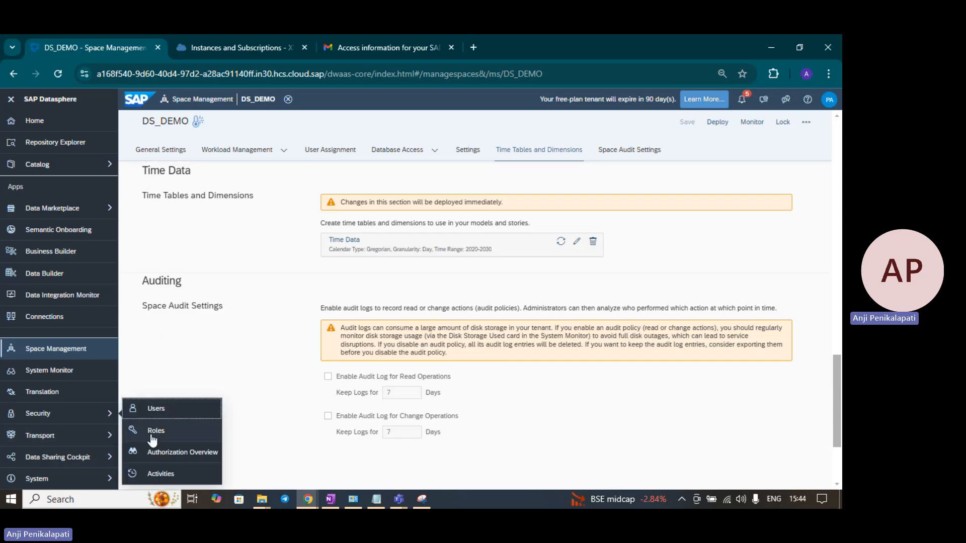
{"action": "left_click", "coordinate": [240, 238]}
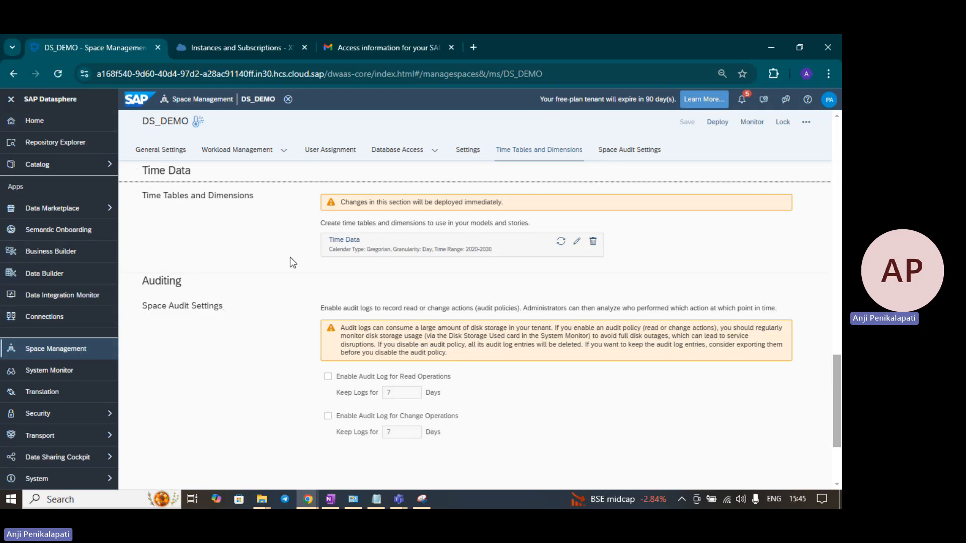
{"action": "left_click", "coordinate": [470, 160]}
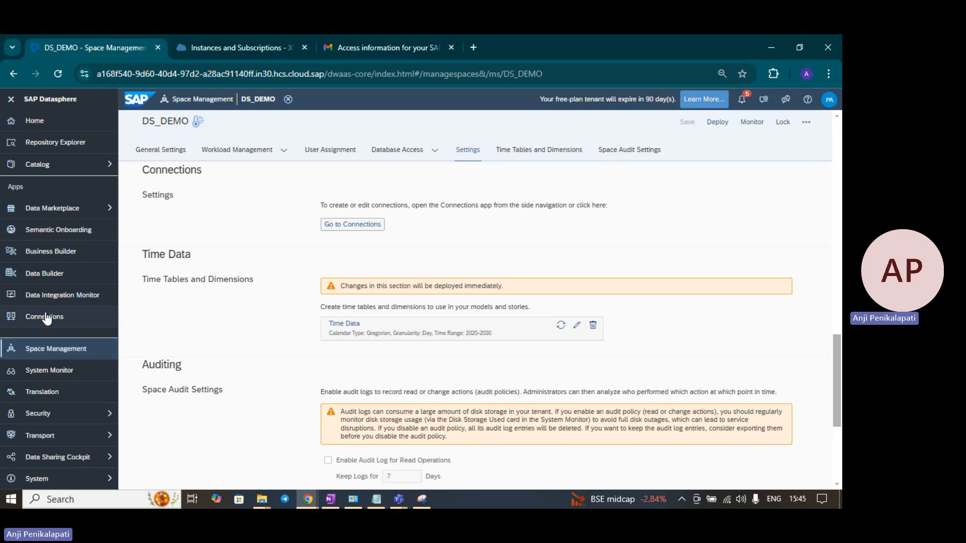
{"action": "left_click", "coordinate": [535, 159]}
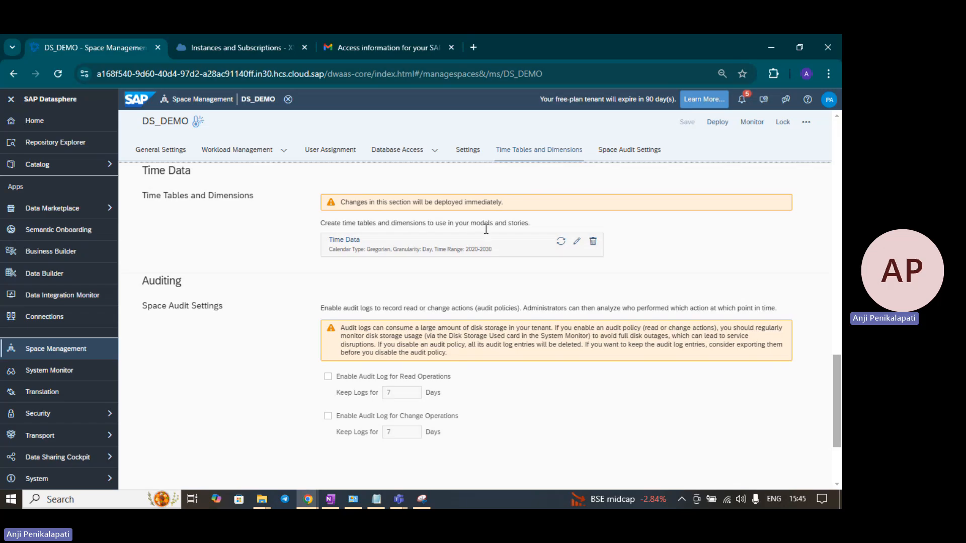
{"action": "left_click", "coordinate": [577, 243]}
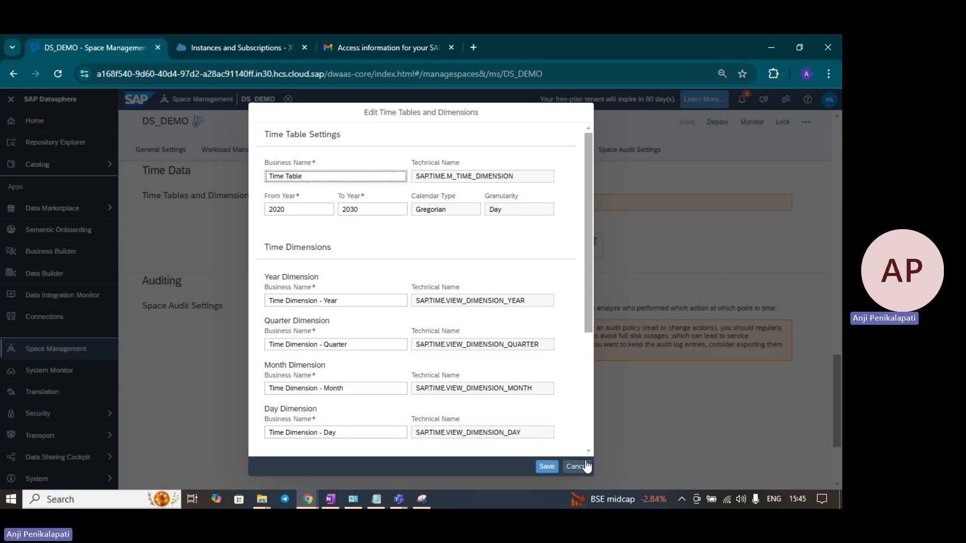
{"action": "left_click", "coordinate": [585, 467]}
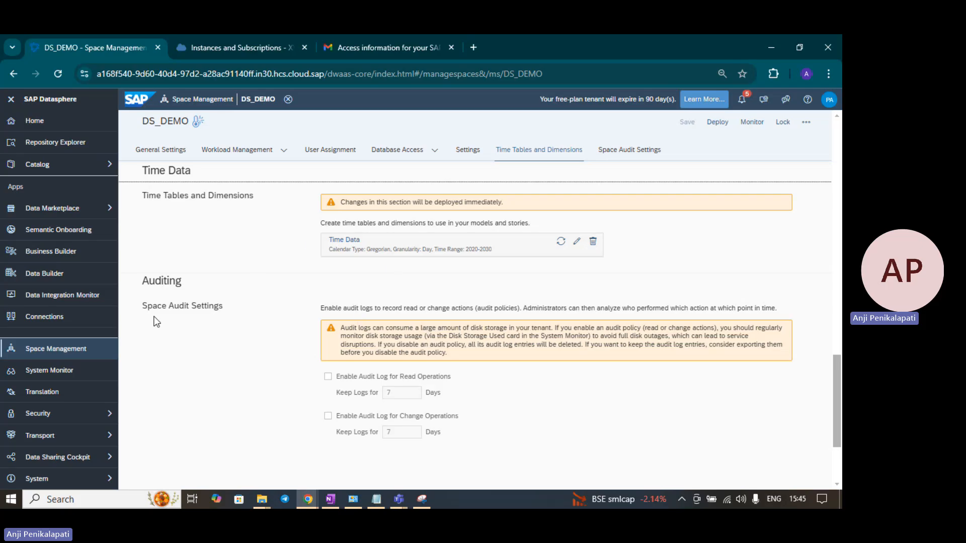
{"action": "scroll", "coordinate": [675, 211], "scroll_direction": "up", "scroll_amount": 15}
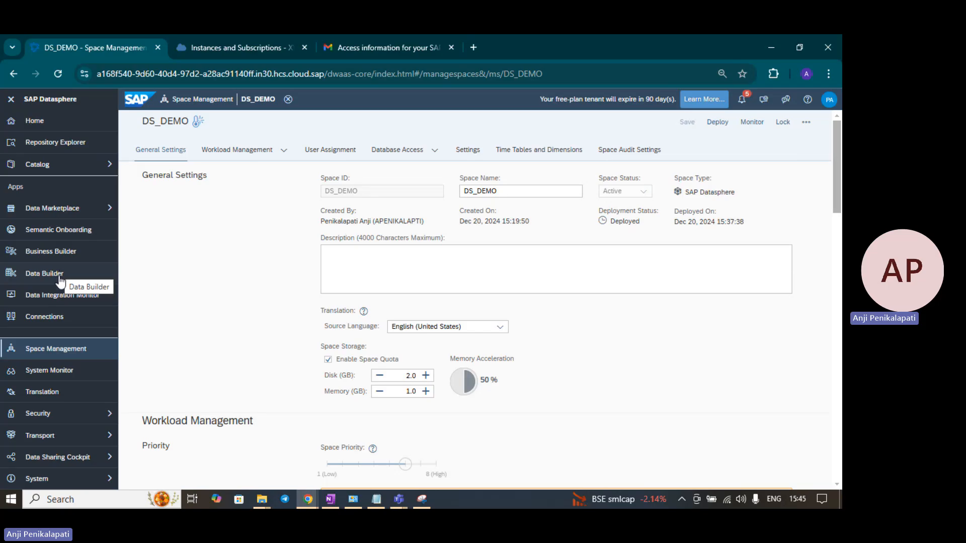
{"action": "left_click", "coordinate": [189, 100]}
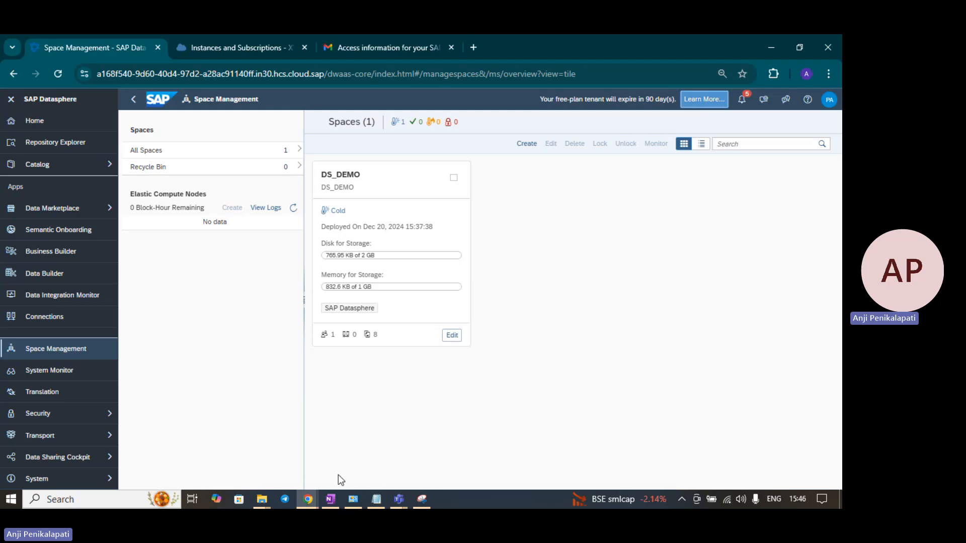
Switch to the Datasphere: Space Management meeting in Microsoft Teams and stop its recording
{"action": "mouse_move", "coordinate": [398, 499]}
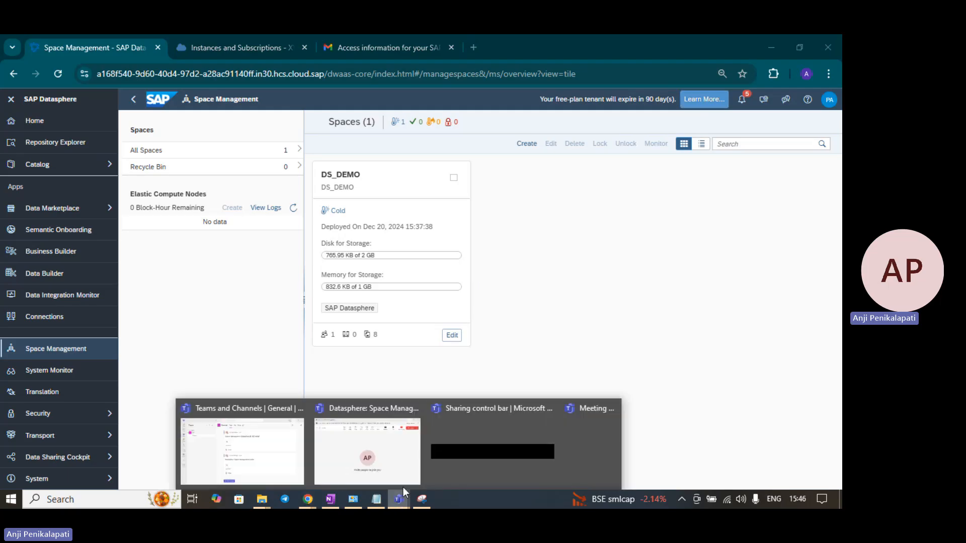
{"action": "left_click", "coordinate": [366, 456]}
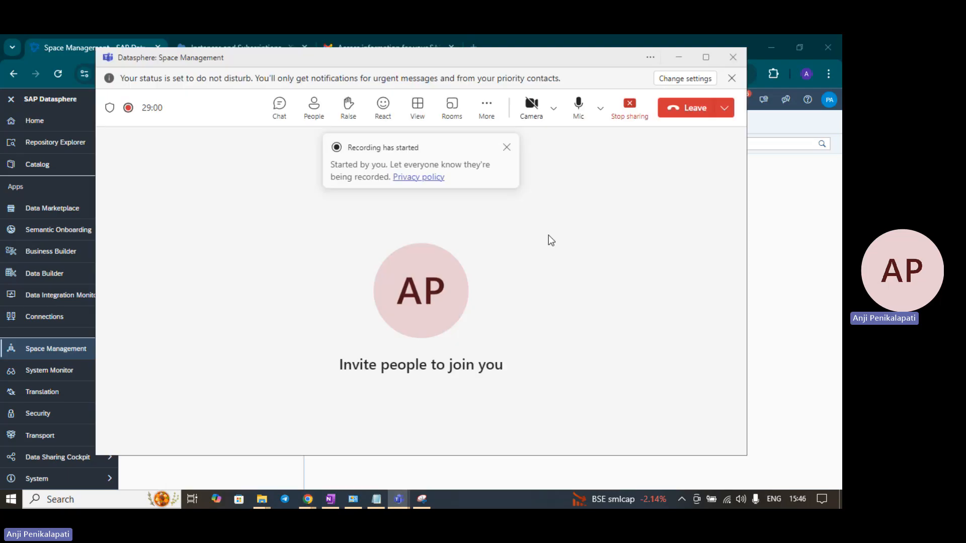
{"action": "left_click", "coordinate": [485, 108]}
{"action": "mouse_move", "coordinate": [502, 142]}
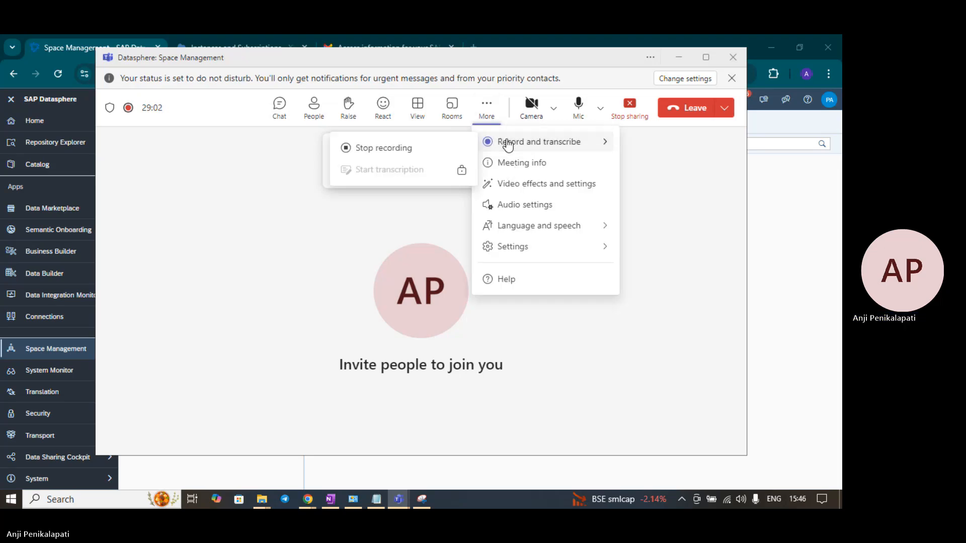
{"action": "left_click", "coordinate": [442, 149]}
{"action": "left_click", "coordinate": [504, 276]}
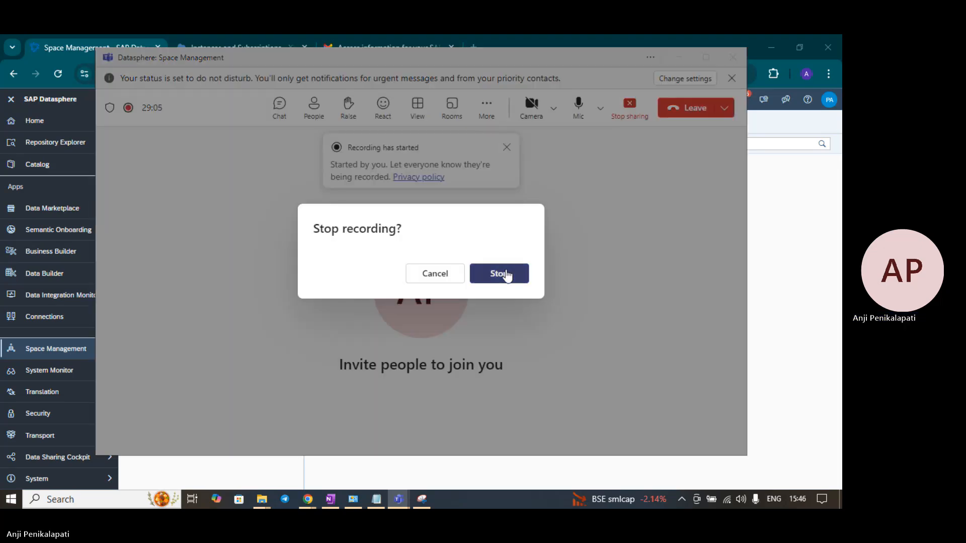